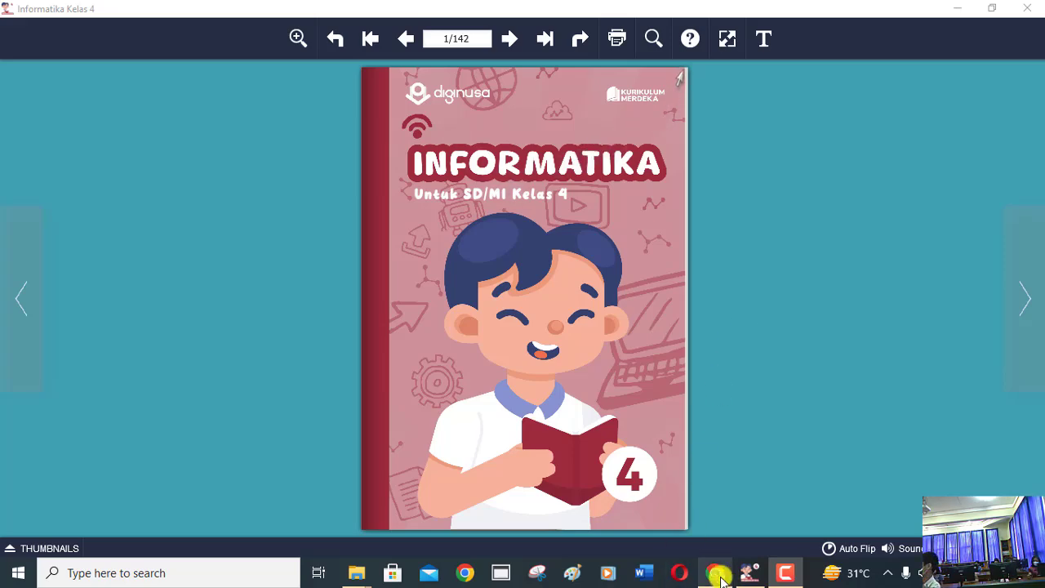
Switch from the Informatika Kelas 4 flipbook to the AIMSIS Kelas 4A attendance page in Chrome
{"action": "left_click", "coordinate": [719, 576]}
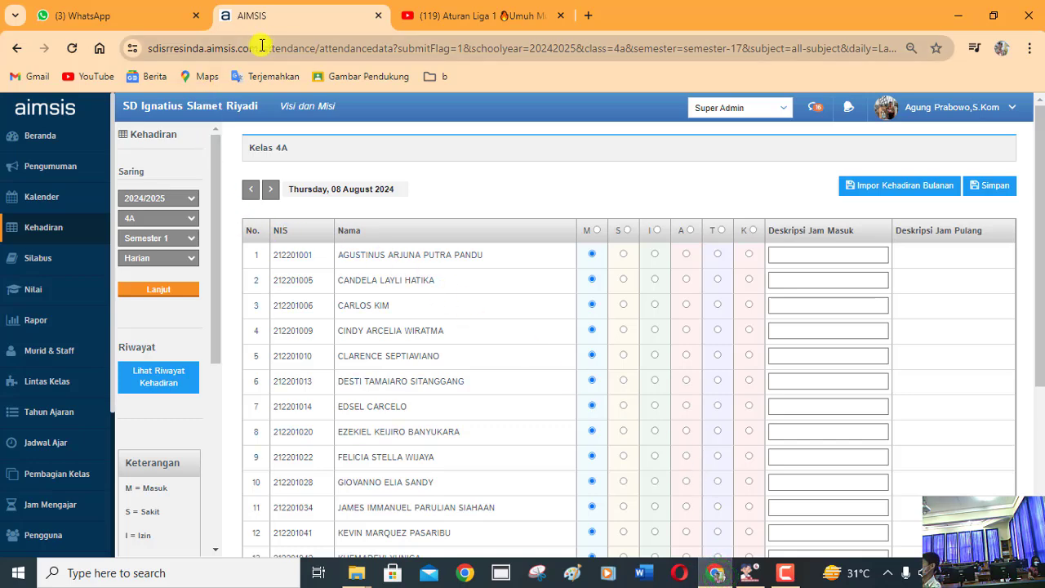
Load the Kelas 4B daily attendance list in AIMSIS
{"action": "left_click", "coordinate": [184, 227]}
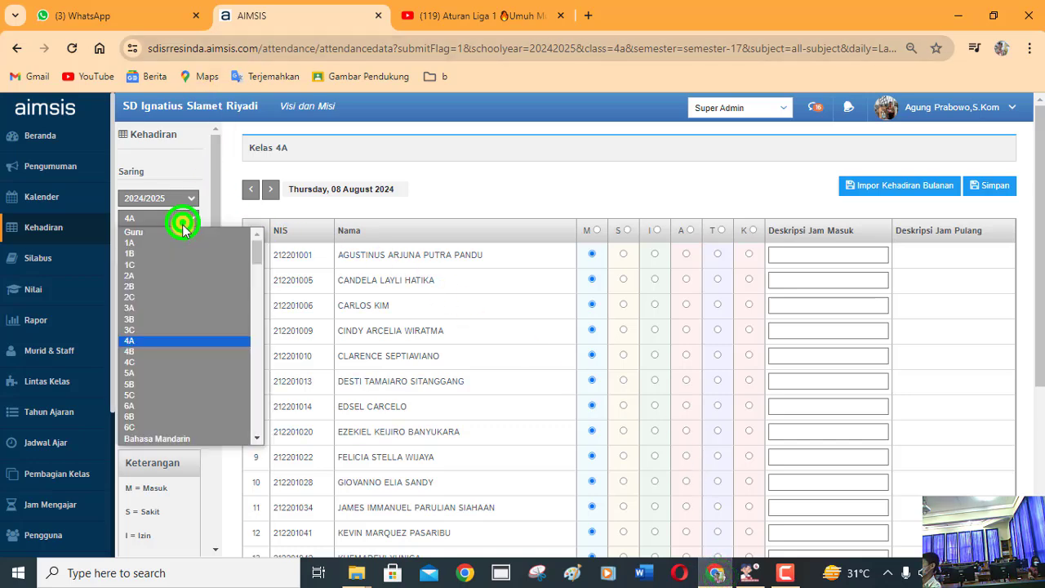
{"action": "left_click", "coordinate": [153, 354]}
{"action": "left_click", "coordinate": [182, 290]}
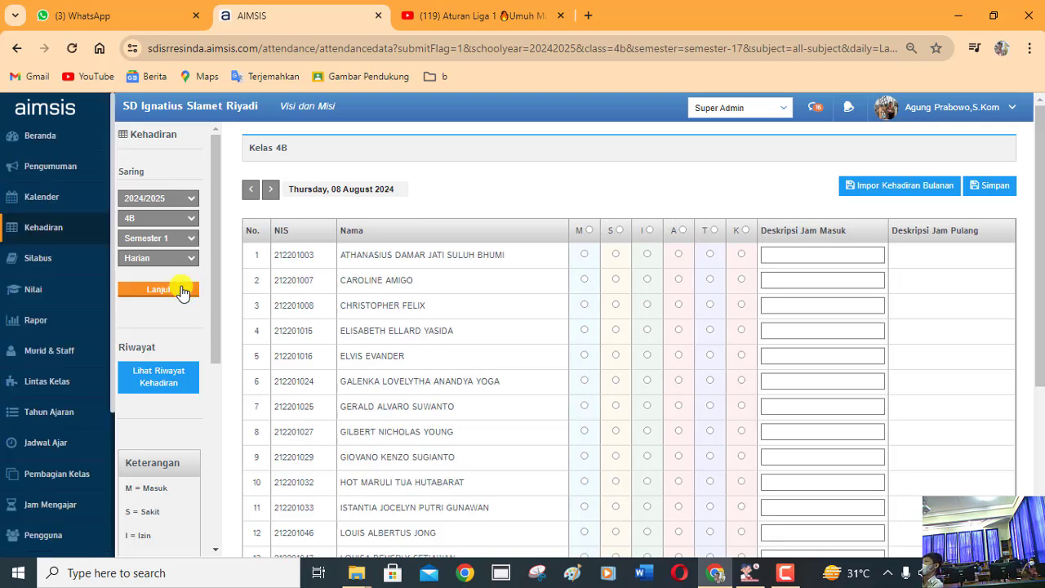
Mark students in rows 1–11 as present (M)
{"action": "left_click", "coordinate": [583, 255]}
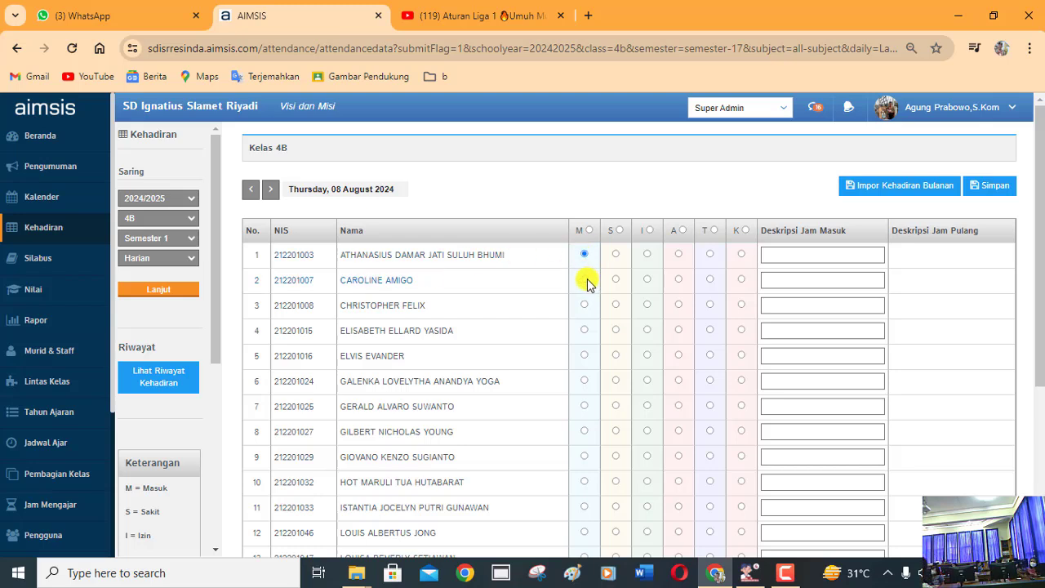
{"action": "left_click", "coordinate": [584, 280]}
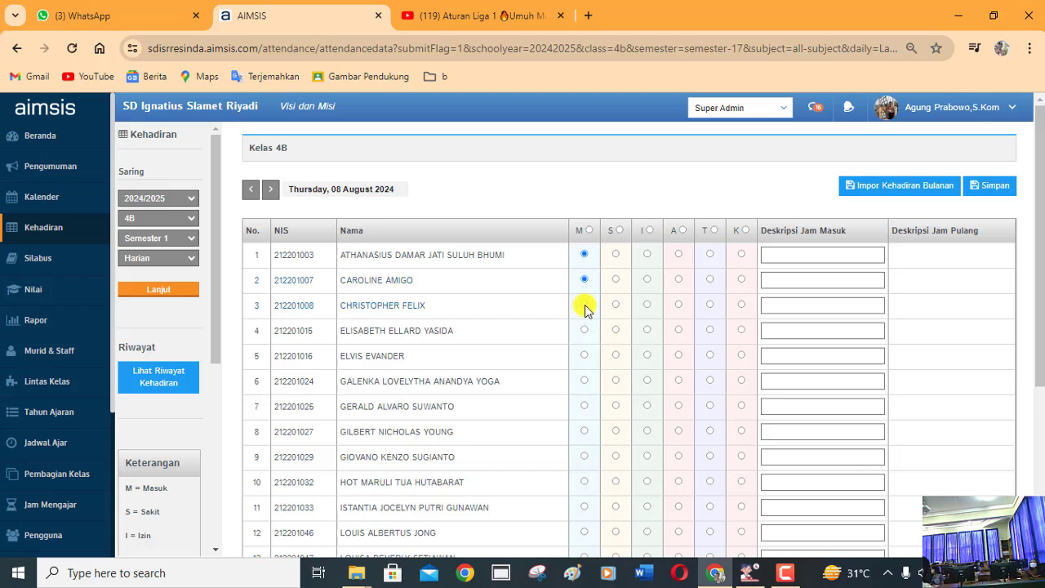
{"action": "left_click", "coordinate": [584, 304]}
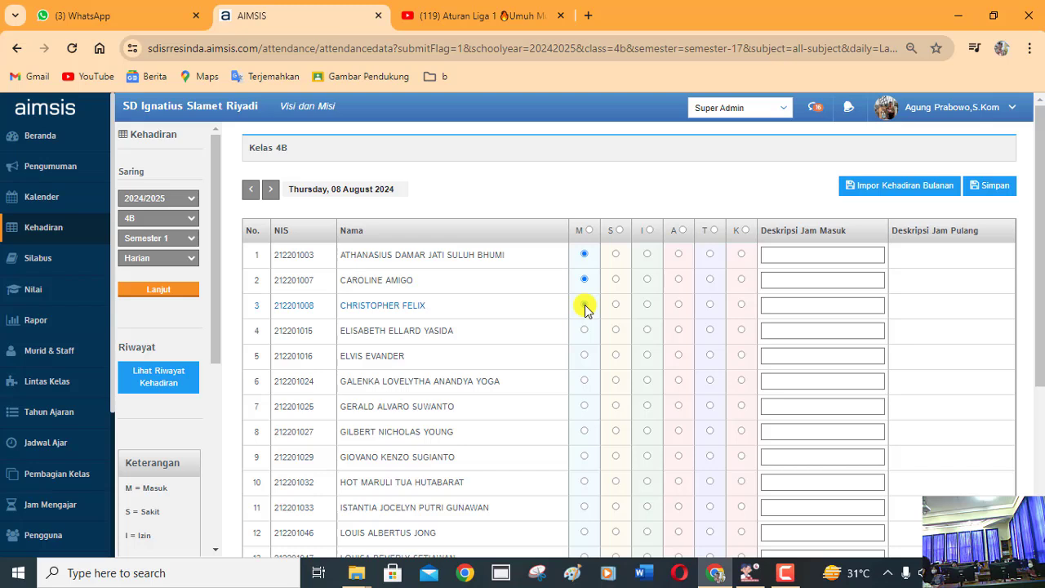
{"action": "left_click", "coordinate": [585, 331]}
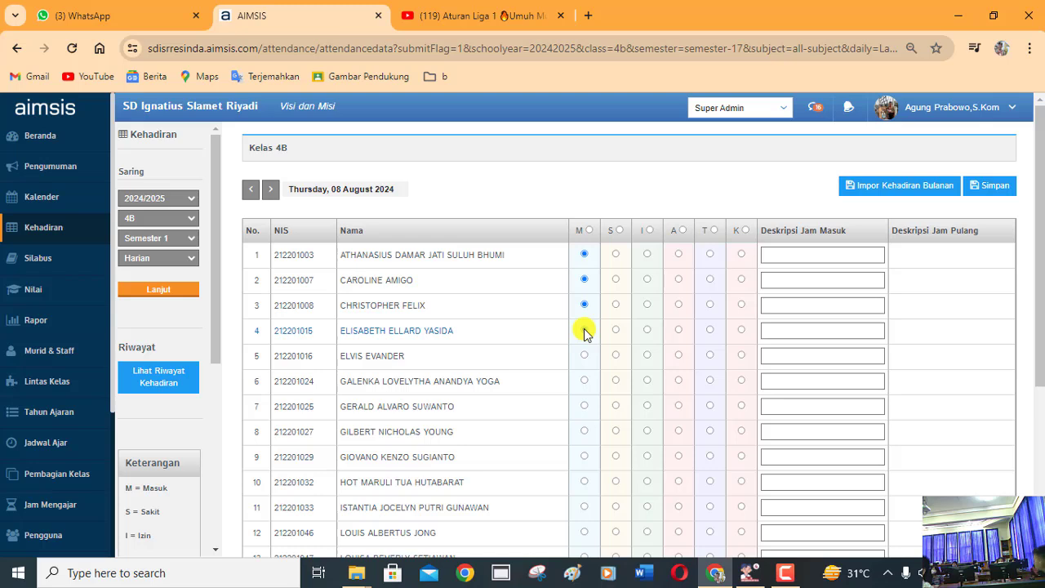
{"action": "left_click", "coordinate": [585, 330]}
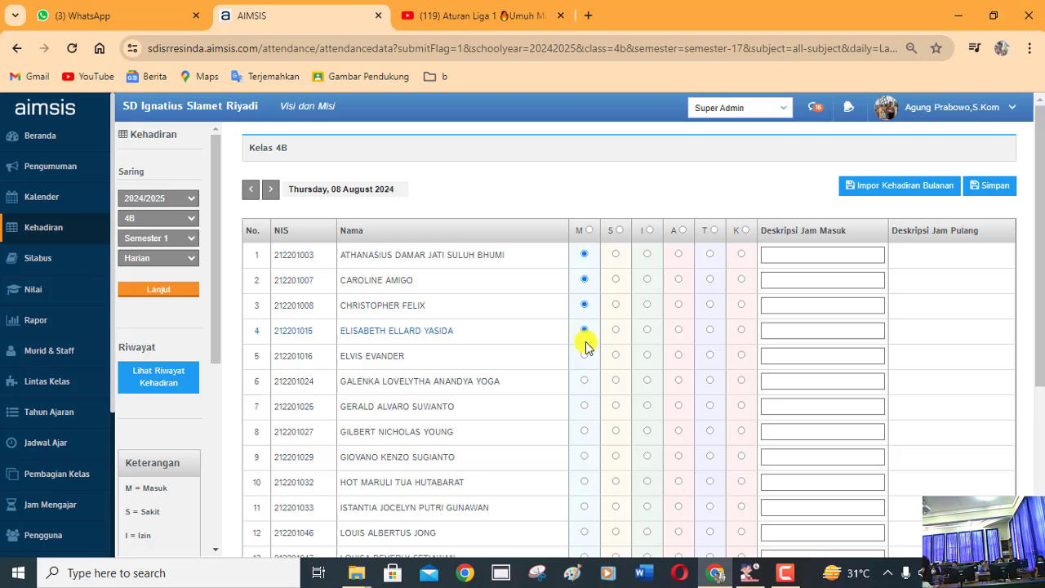
{"action": "left_click", "coordinate": [584, 355]}
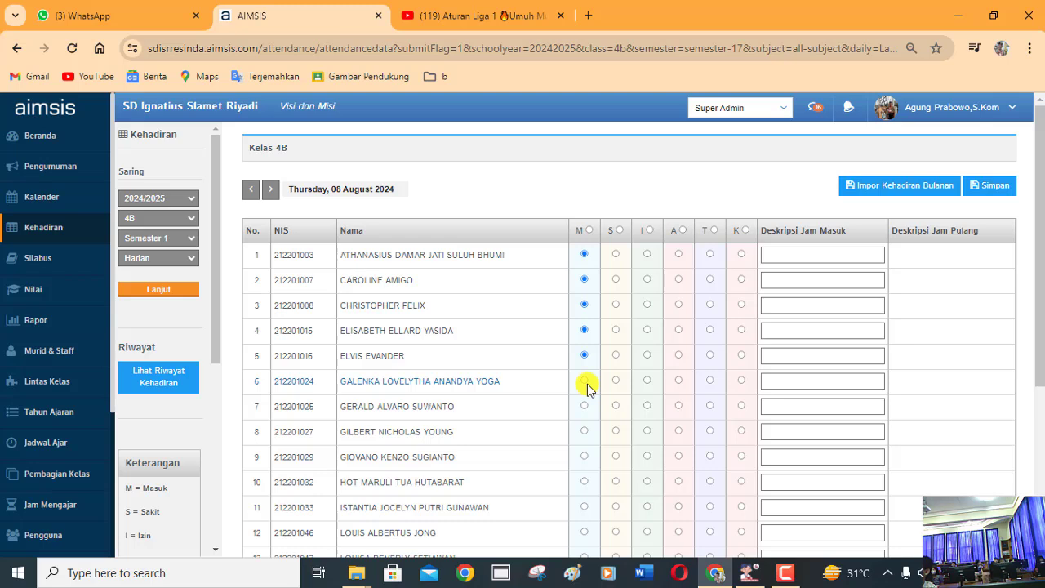
{"action": "left_click", "coordinate": [584, 382]}
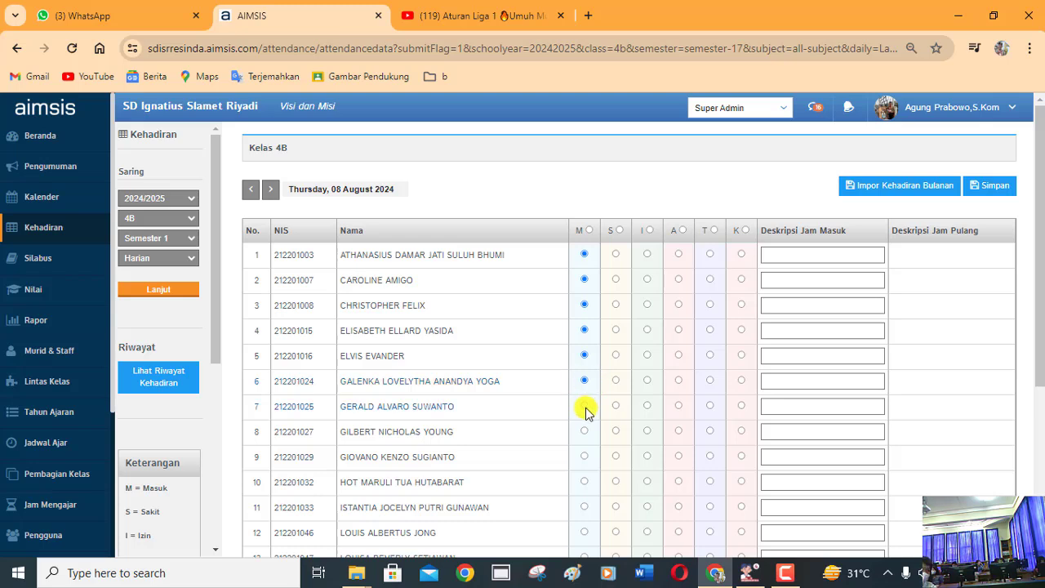
{"action": "left_click", "coordinate": [585, 406]}
{"action": "left_click", "coordinate": [585, 431]}
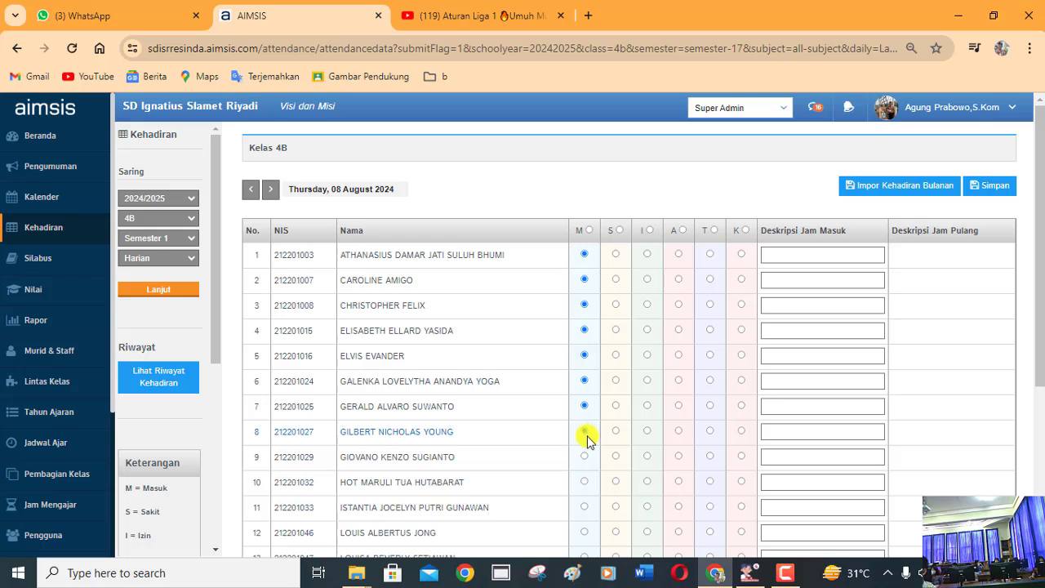
{"action": "left_click", "coordinate": [585, 458]}
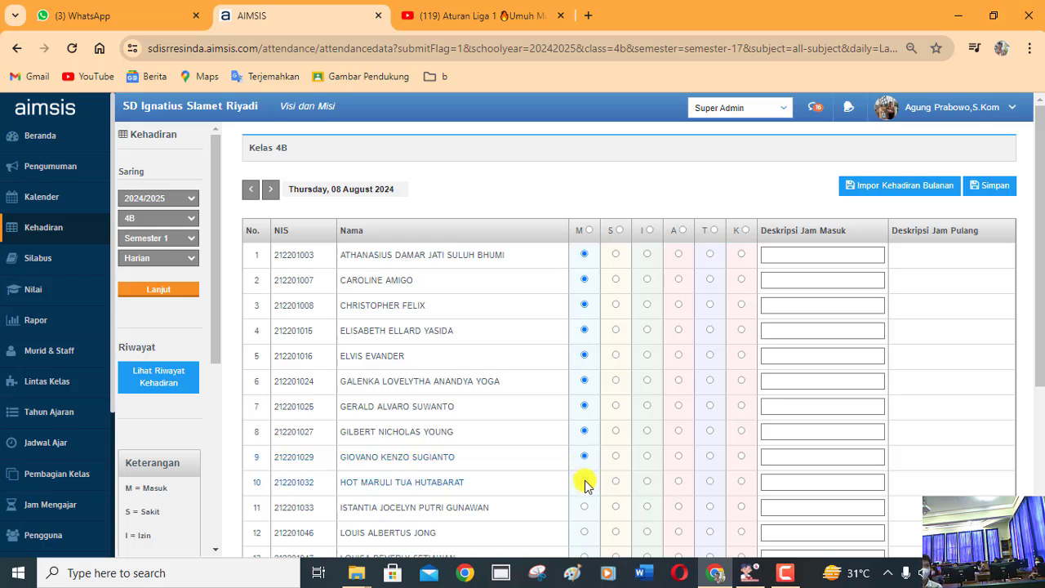
{"action": "left_click", "coordinate": [585, 481]}
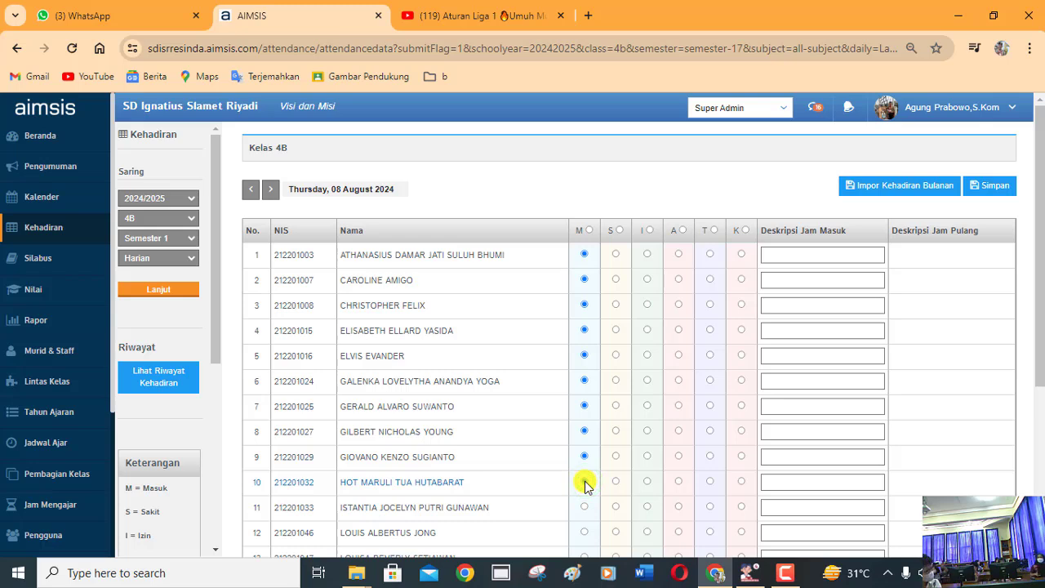
{"action": "left_click", "coordinate": [585, 507]}
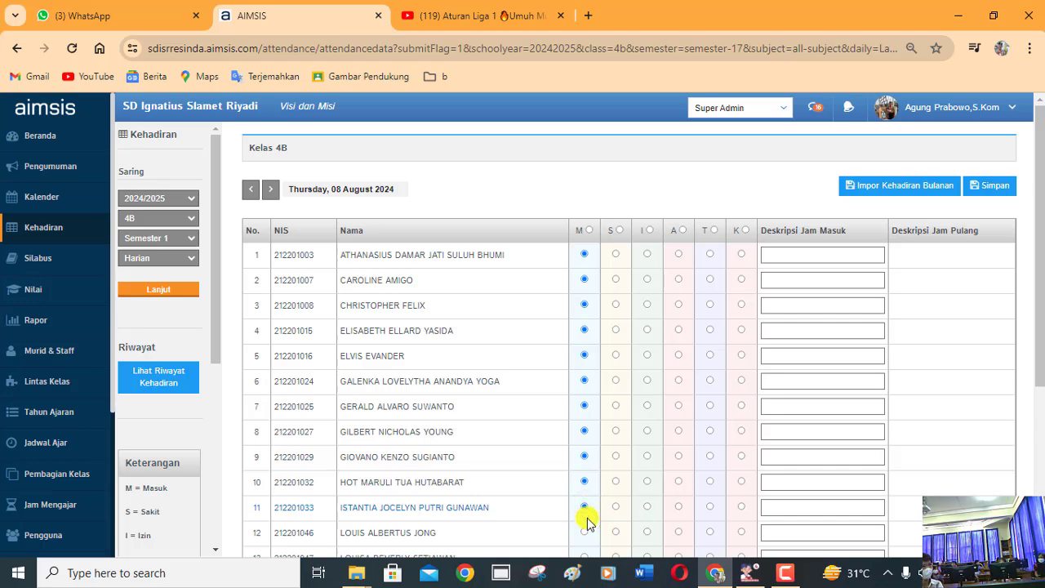
Mark Kelas 4B students in rows 12–21 as present (M)
{"action": "left_click", "coordinate": [584, 531]}
{"action": "scroll", "coordinate": [608, 512], "scroll_direction": "down", "scroll_amount": 1}
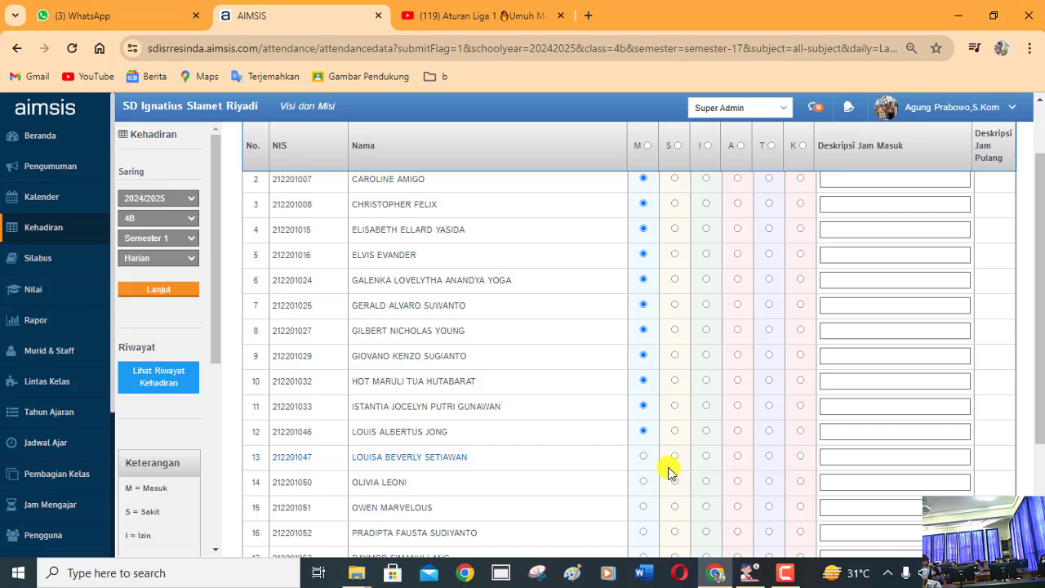
{"action": "left_click", "coordinate": [644, 458]}
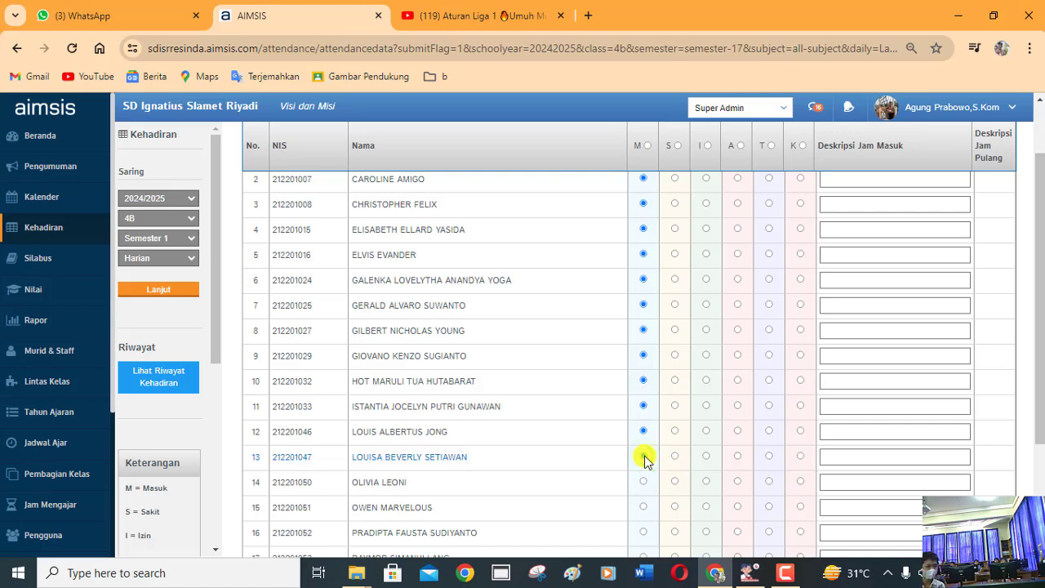
{"action": "left_click", "coordinate": [642, 481]}
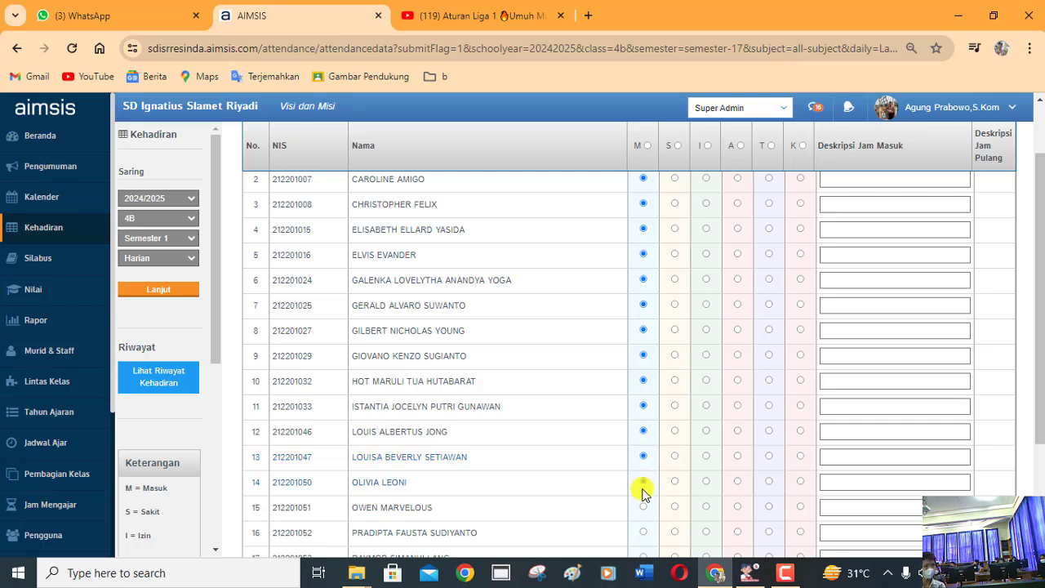
{"action": "left_click", "coordinate": [643, 507]}
{"action": "scroll", "coordinate": [671, 493], "scroll_direction": "down", "scroll_amount": 1}
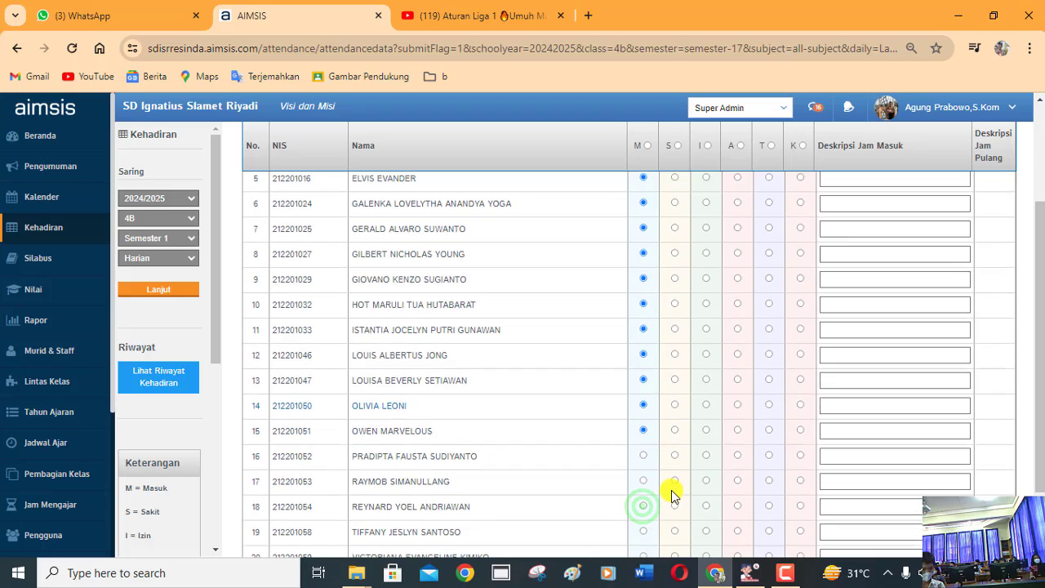
{"action": "left_click", "coordinate": [644, 456]}
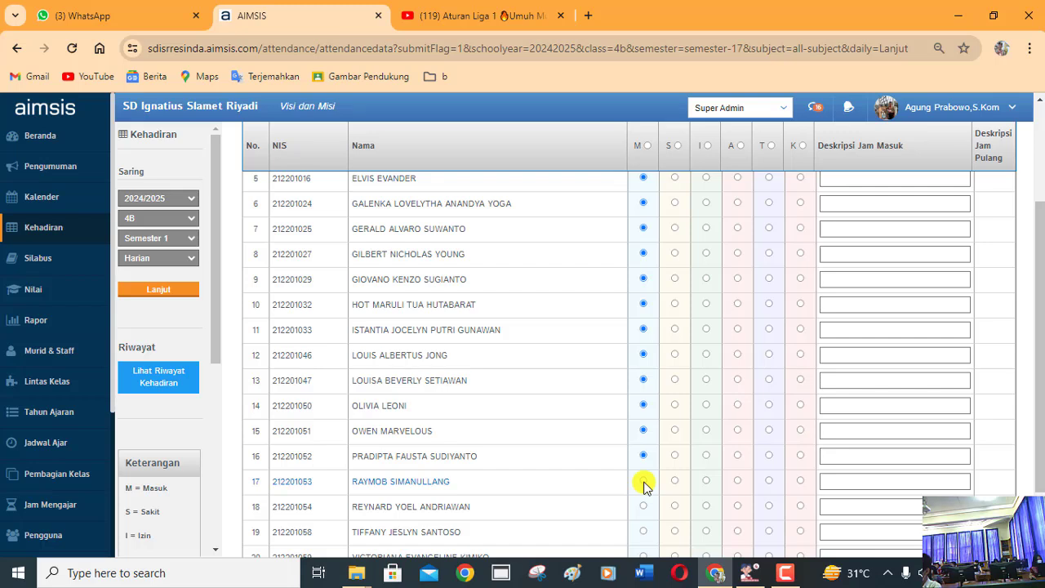
{"action": "left_click", "coordinate": [643, 482]}
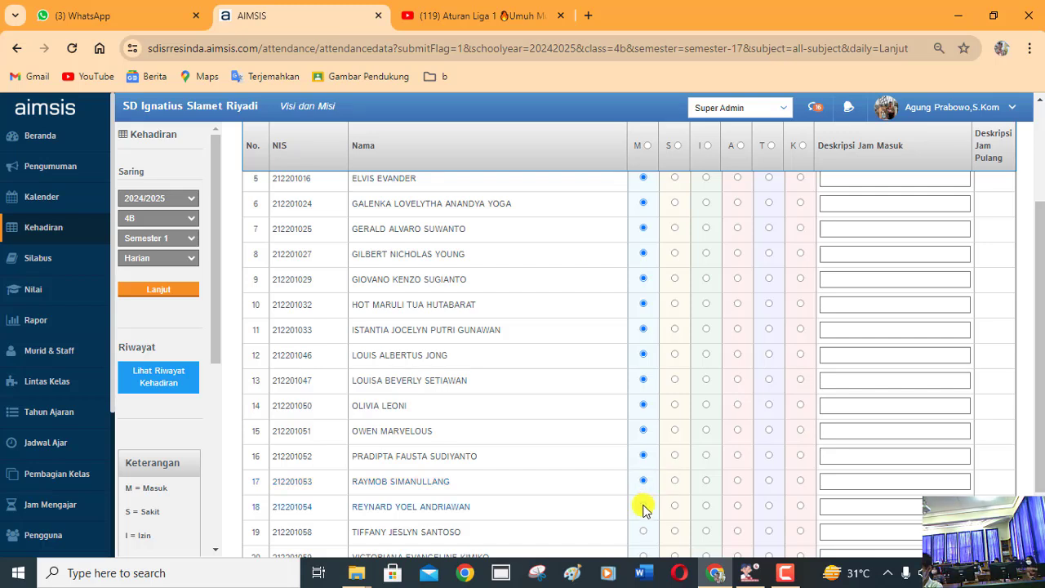
{"action": "left_click", "coordinate": [644, 507]}
{"action": "scroll", "coordinate": [678, 496], "scroll_direction": "down", "scroll_amount": 3}
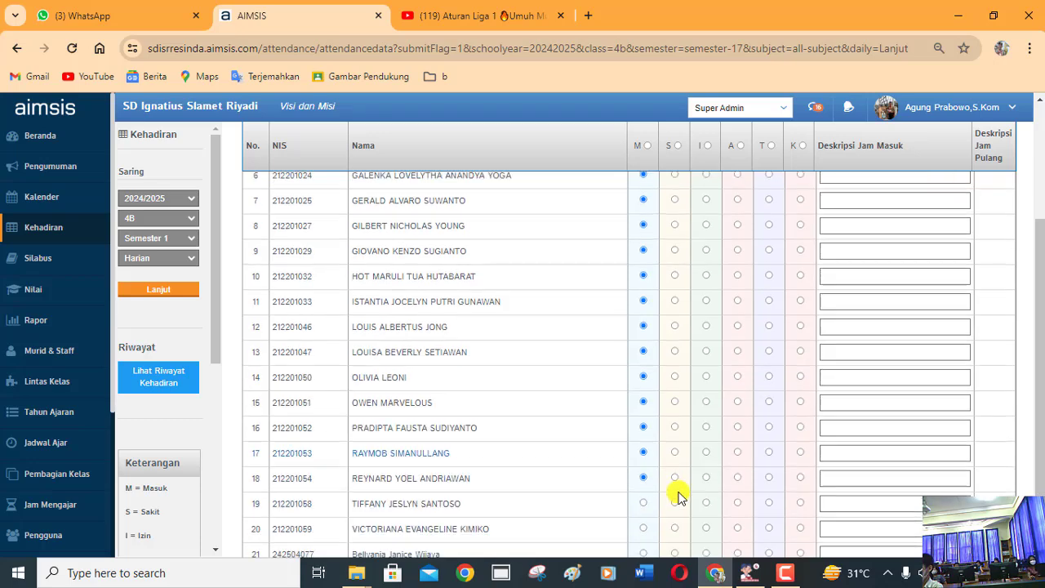
{"action": "left_click", "coordinate": [644, 455]}
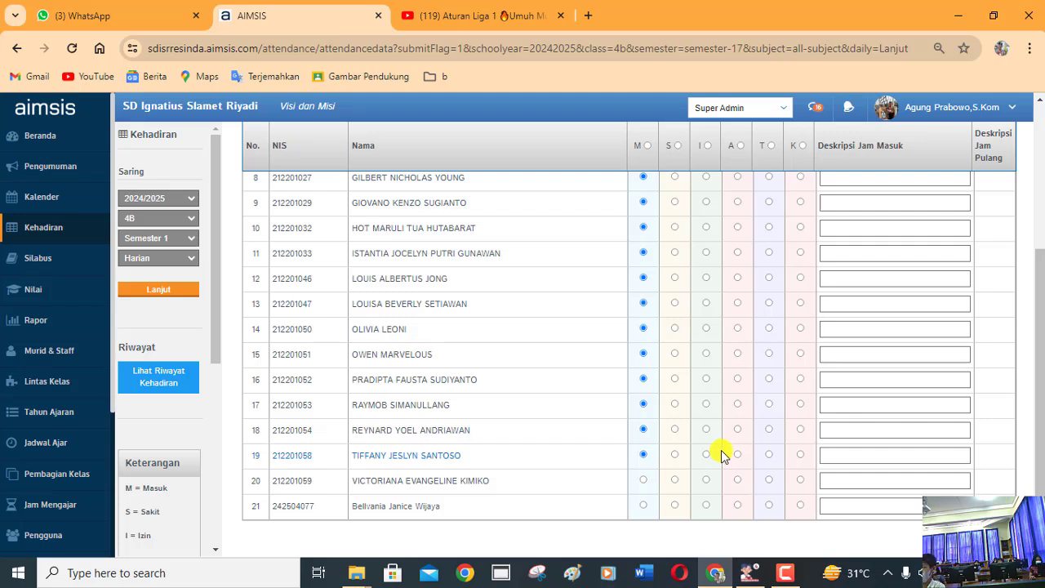
{"action": "left_click", "coordinate": [645, 481]}
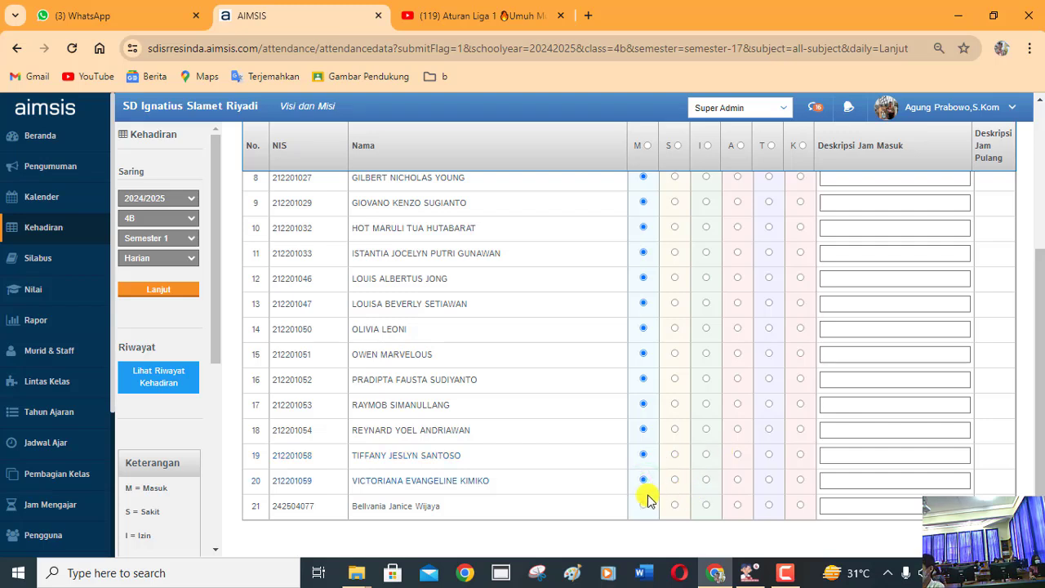
{"action": "left_click", "coordinate": [644, 506]}
Save the 08 August 2024 attendance with Simpan, confirm Ya, and return to the flipbook
{"action": "scroll", "coordinate": [786, 440], "scroll_direction": "up", "scroll_amount": 5}
{"action": "left_click", "coordinate": [988, 186]}
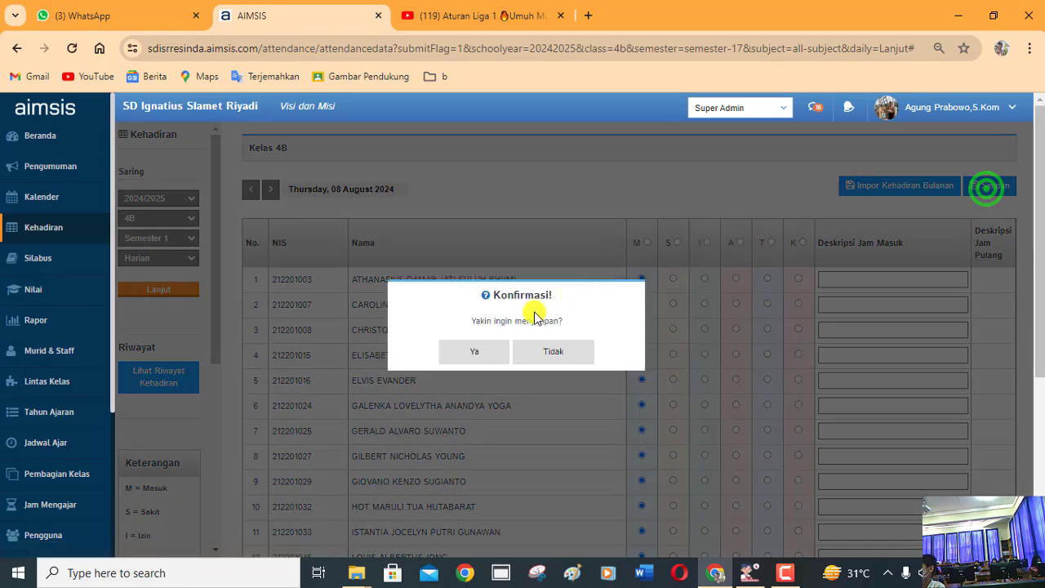
{"action": "left_click", "coordinate": [475, 350]}
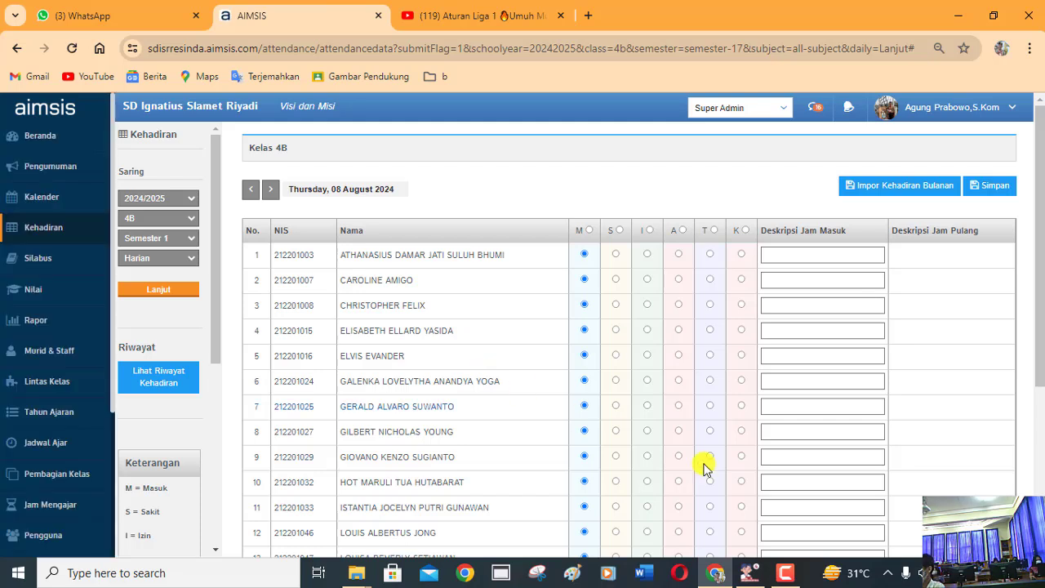
{"action": "left_click", "coordinate": [748, 571]}
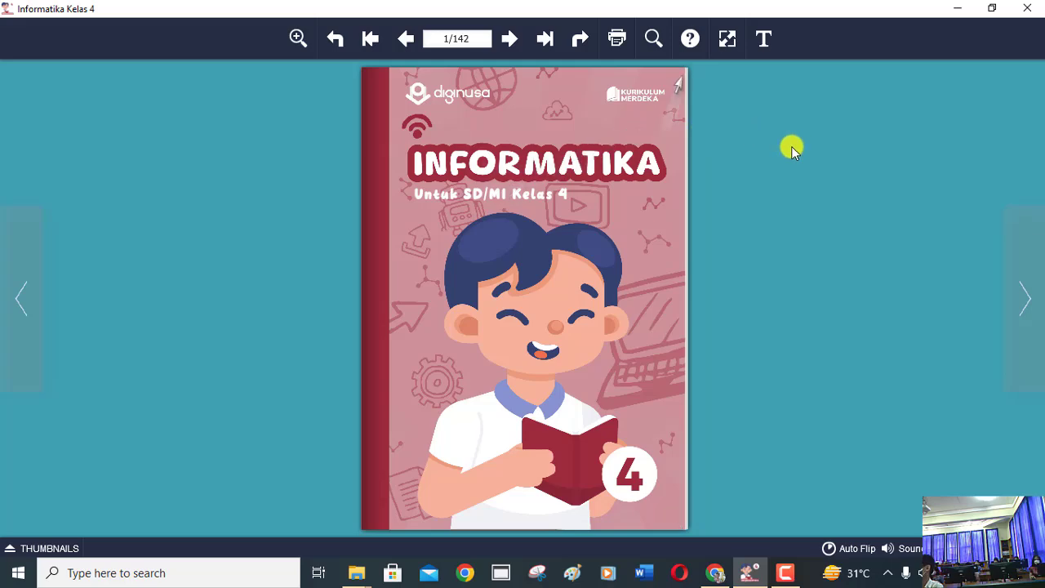
Page forward to spread 16–17 of 142 showing the Menggabungkan Beberapa Bentuk activity
{"action": "left_click", "coordinate": [510, 38]}
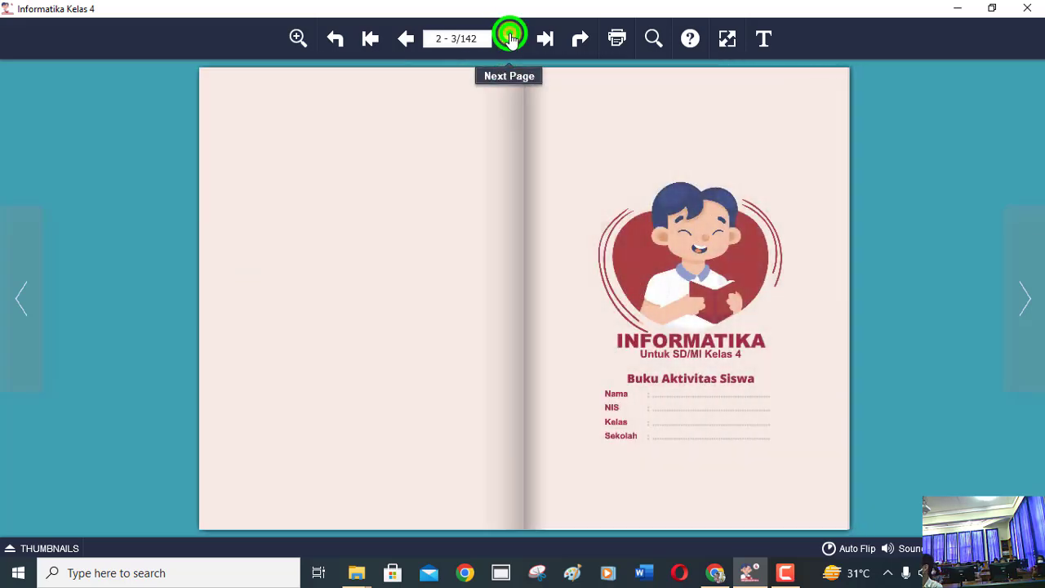
{"action": "left_click", "coordinate": [510, 38]}
{"action": "left_click", "coordinate": [510, 38]}
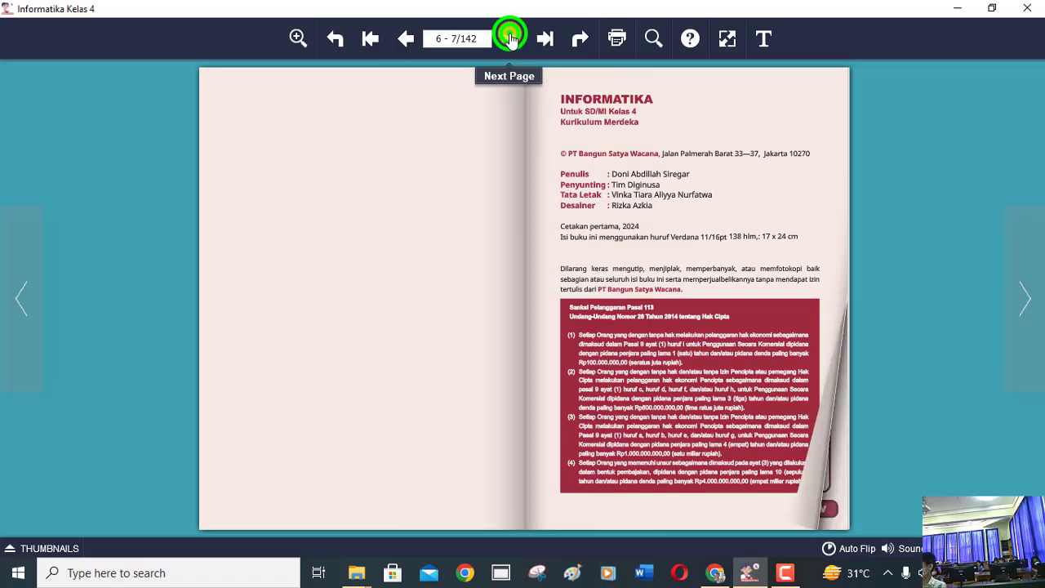
{"action": "left_click", "coordinate": [509, 39]}
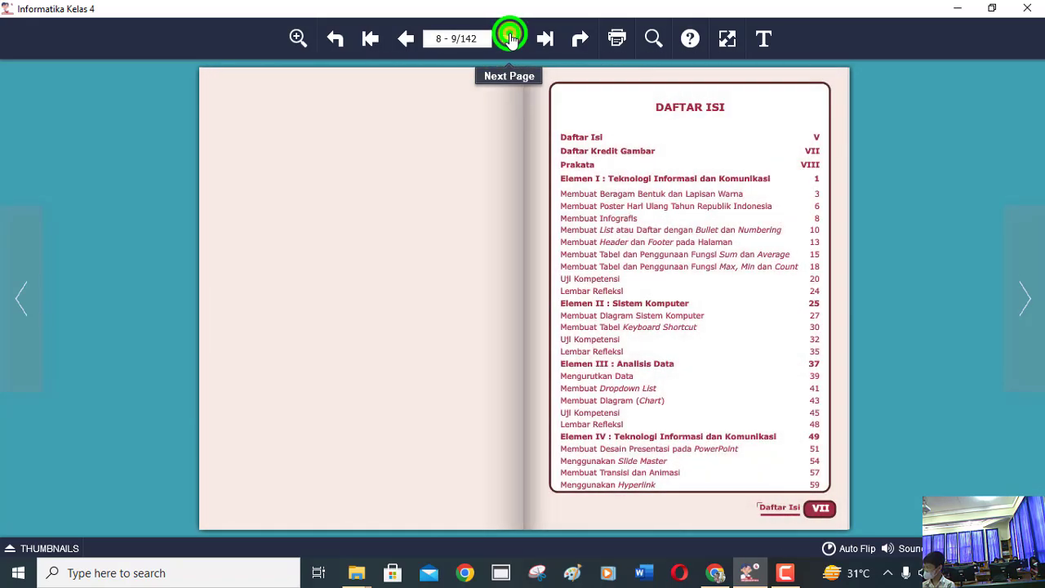
{"action": "left_click", "coordinate": [509, 38]}
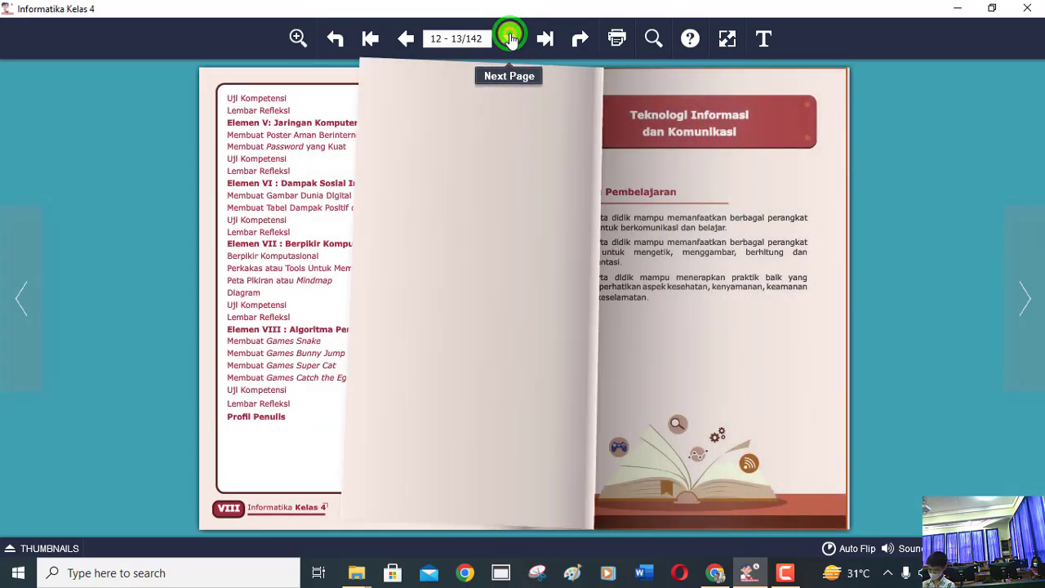
{"action": "left_click", "coordinate": [509, 38]}
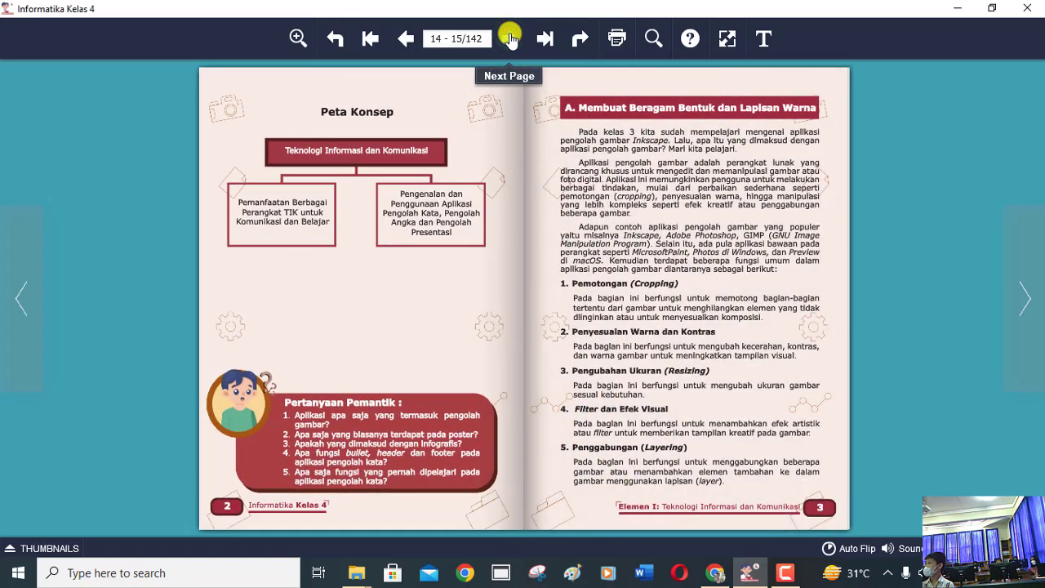
{"action": "left_click", "coordinate": [509, 38]}
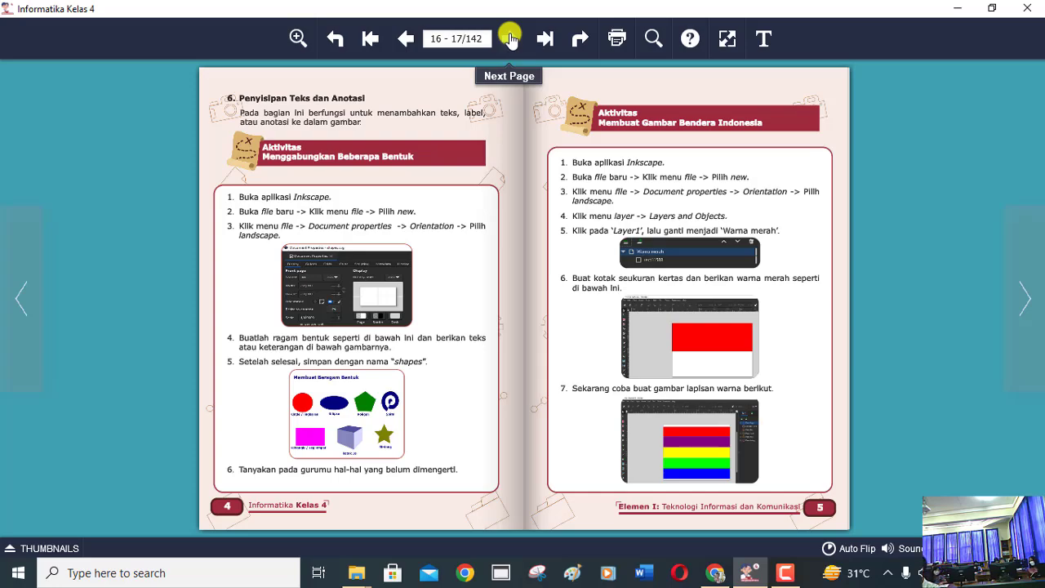
Zoom in and pan to the Menggabungkan Beberapa Bentuk activity box, then minimize the viewer
{"action": "left_click", "coordinate": [295, 39]}
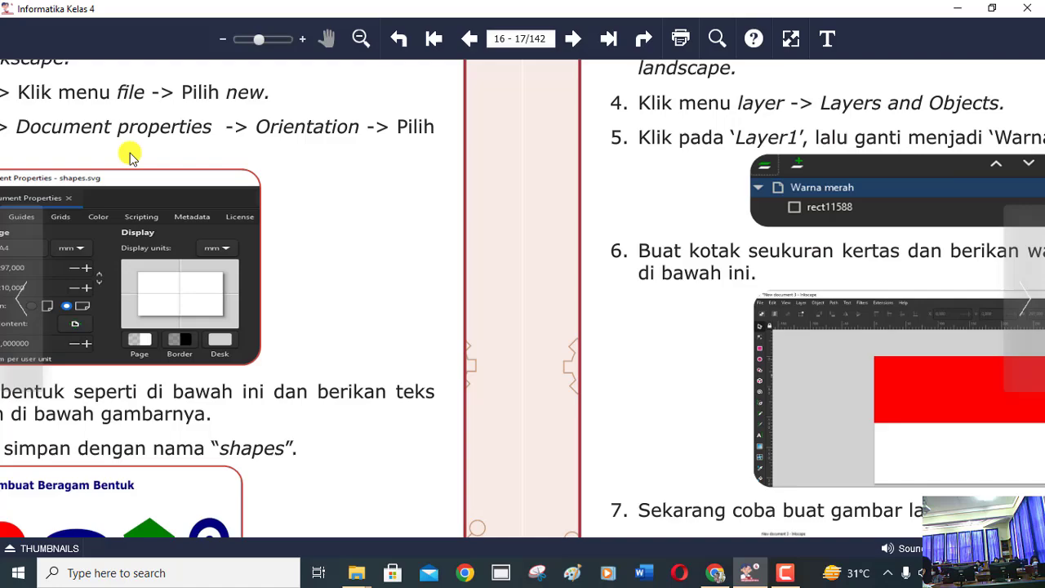
{"action": "left_click", "coordinate": [131, 151]}
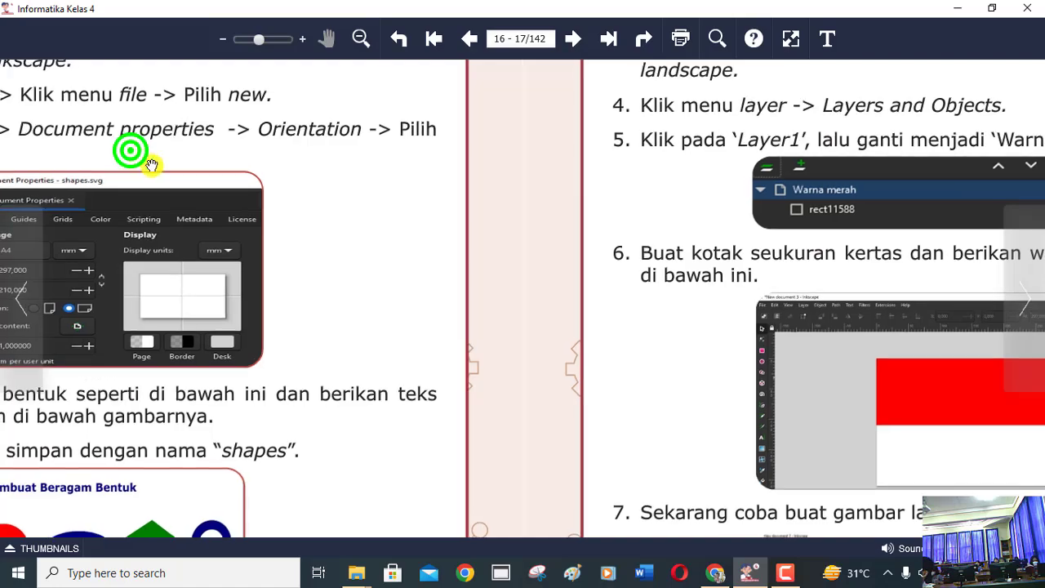
{"action": "left_click_drag", "start_coordinate": [151, 165], "coordinate": [436, 310]}
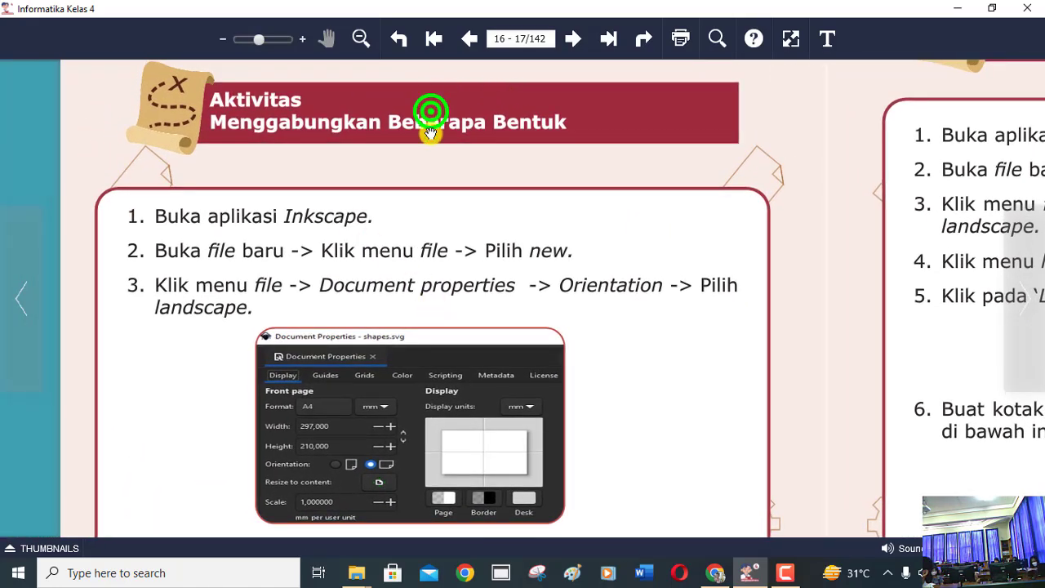
{"action": "mouse_move", "coordinate": [444, 93]}
{"action": "left_mouse_down"}
{"action": "mouse_move", "coordinate": [426, 210]}
{"action": "mouse_move", "coordinate": [422, 144]}
{"action": "left_mouse_up"}
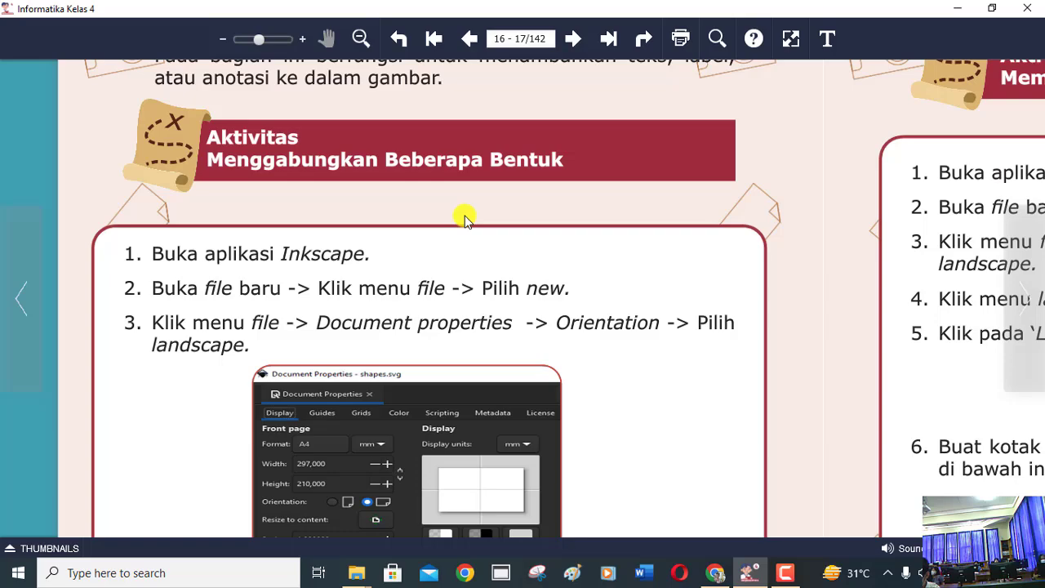
{"action": "left_click", "coordinate": [957, 8]}
Minimize the AIMSIS browser and refresh the Windows desktop
{"action": "left_click", "coordinate": [957, 7]}
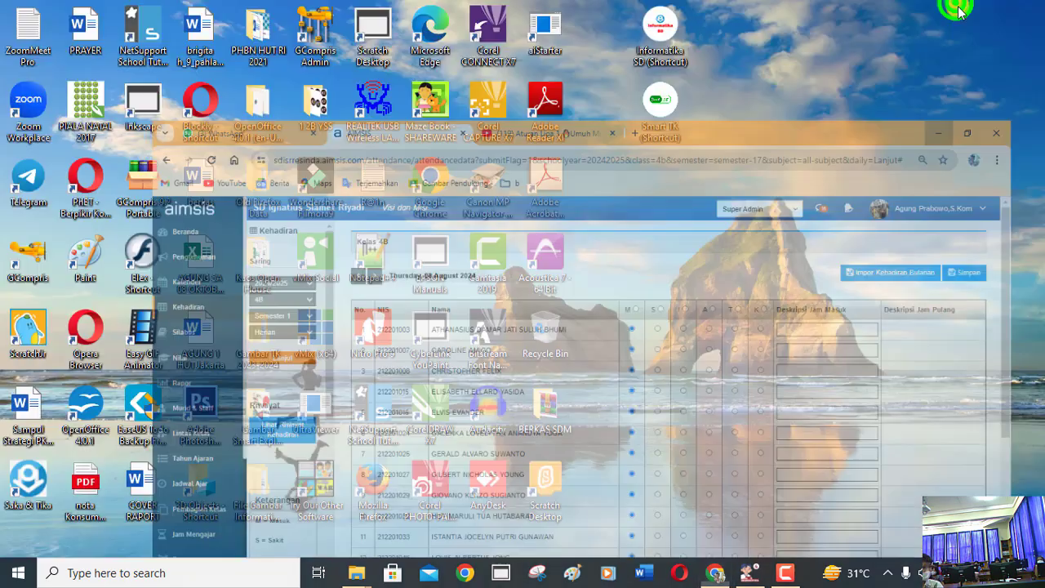
{"action": "right_click", "coordinate": [907, 61]}
{"action": "left_click", "coordinate": [805, 107]}
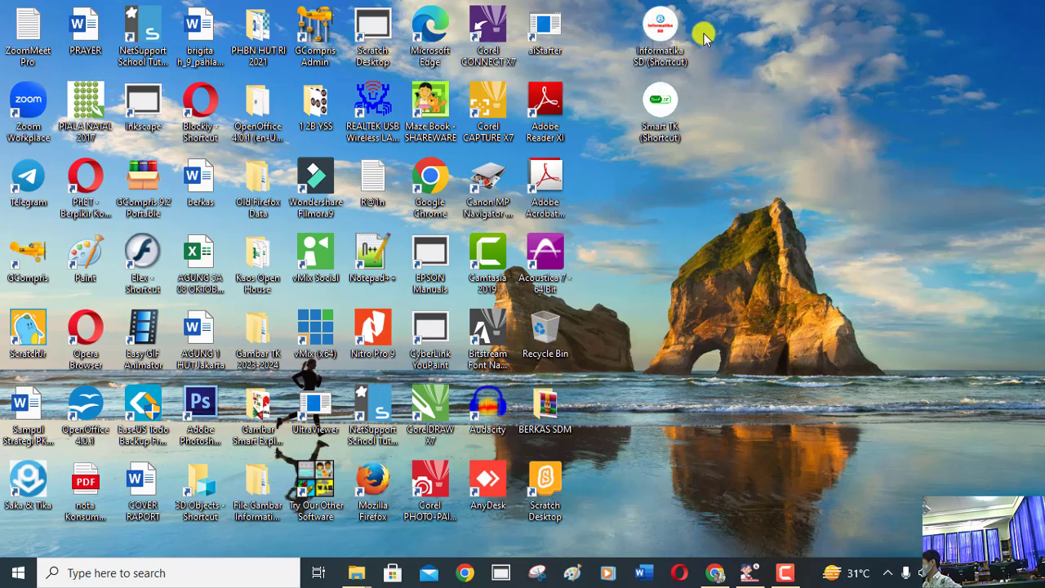
Launch Inkscape from the Informatika SD shortcuts folder
{"action": "double_click", "coordinate": [660, 29]}
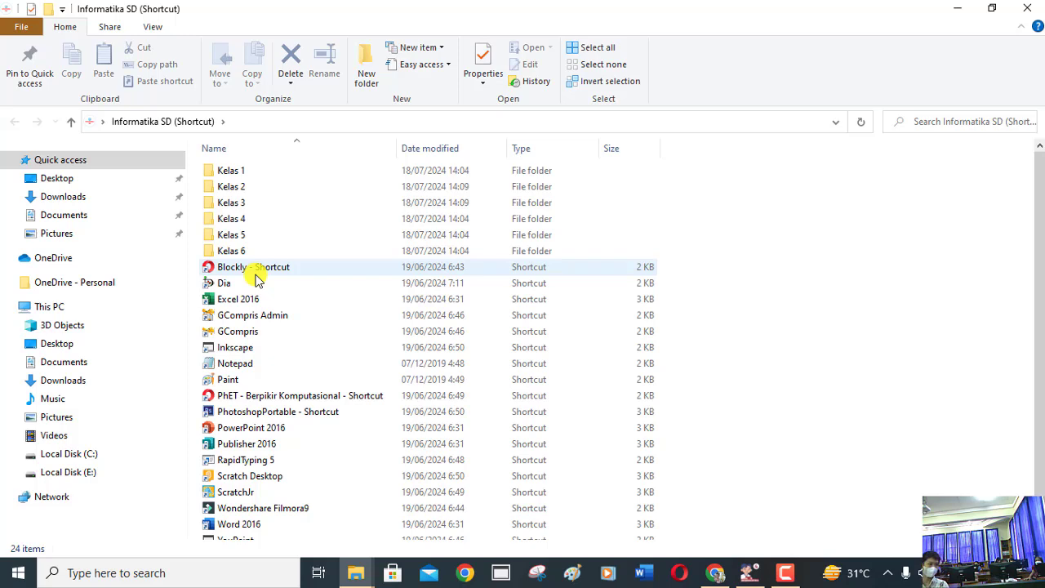
{"action": "scroll", "coordinate": [255, 279], "scroll_direction": "down", "scroll_amount": 1}
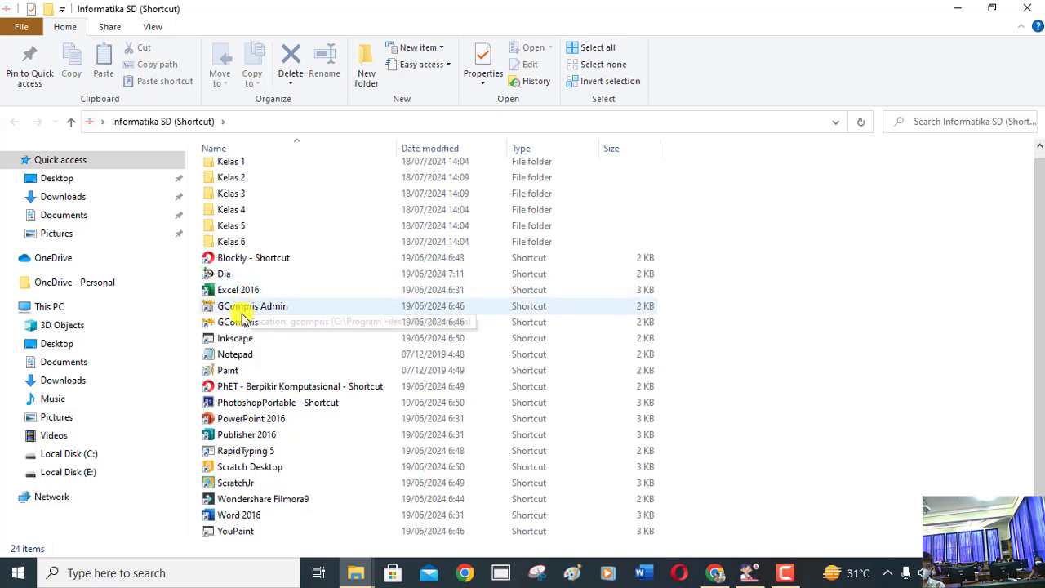
{"action": "left_click", "coordinate": [207, 342]}
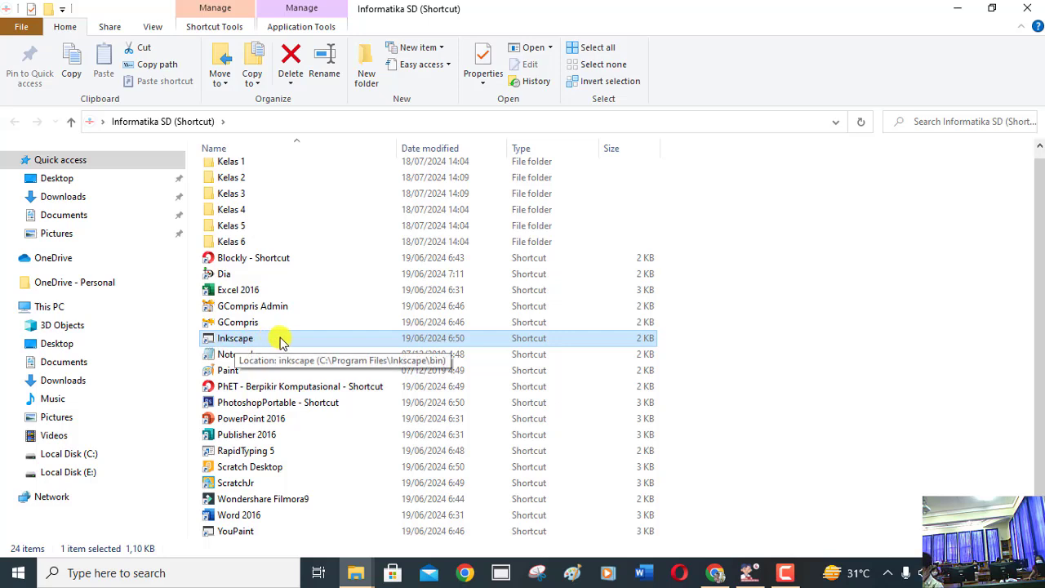
{"action": "double_click", "coordinate": [280, 341]}
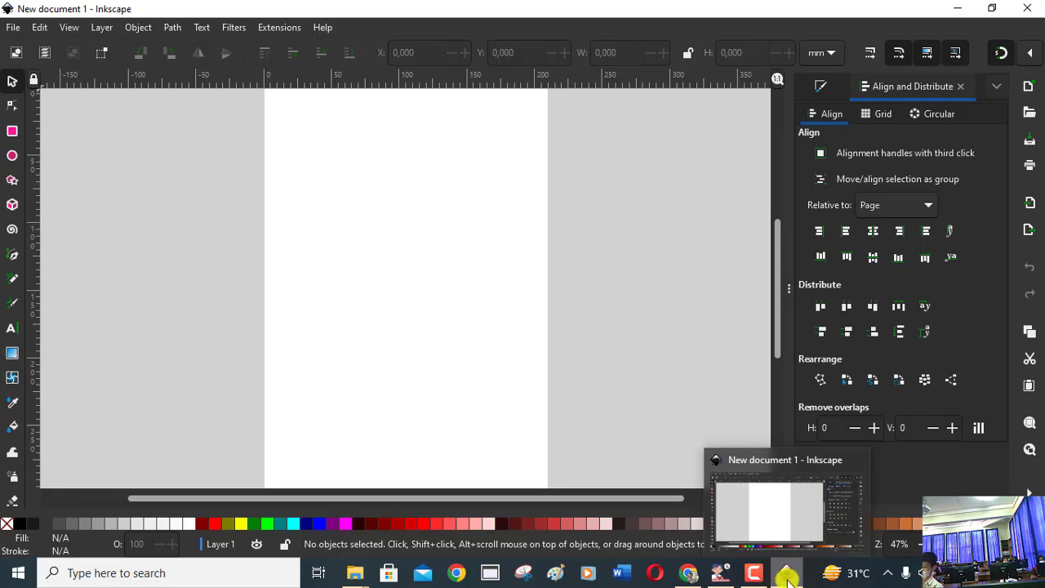
{"action": "left_click", "coordinate": [786, 577]}
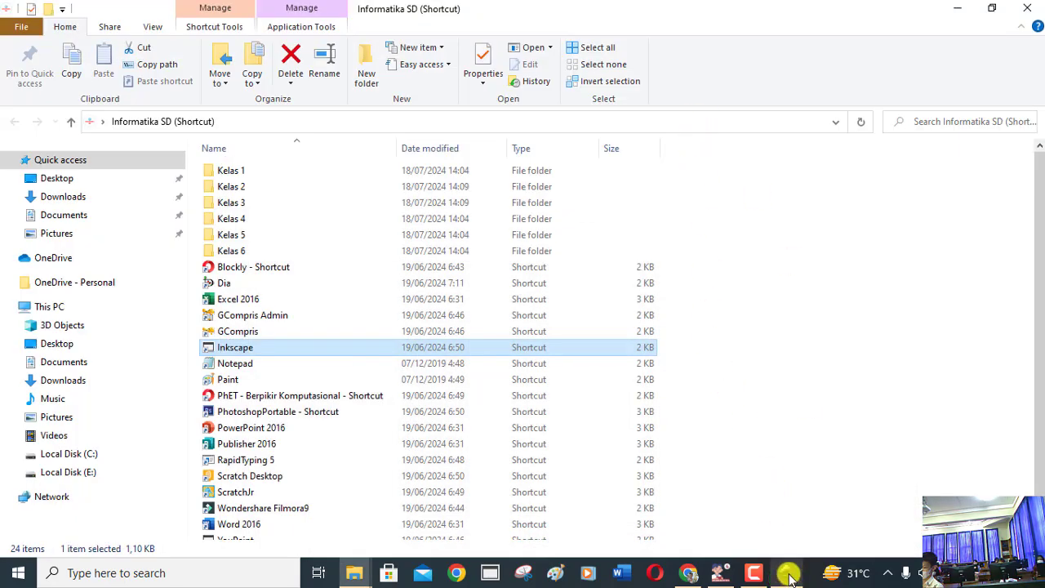
{"action": "left_click", "coordinate": [788, 576]}
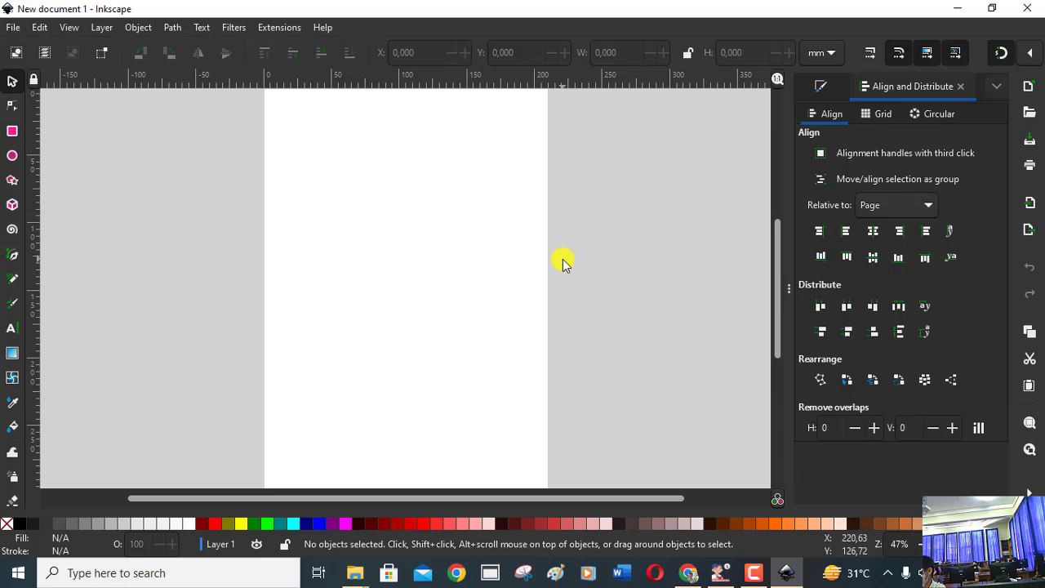
Switch to the e-book and view the landscape-orientation Document Properties screenshot
{"action": "key", "text": "alt+Tab"}
{"action": "key", "text": "alt+Tab"}
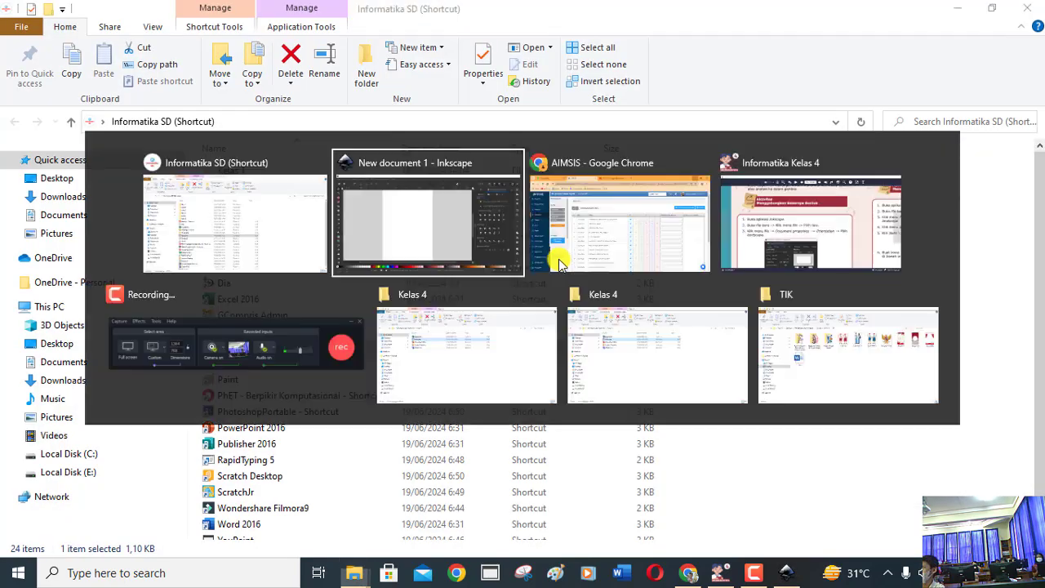
{"action": "key", "text": "alt+Tab"}
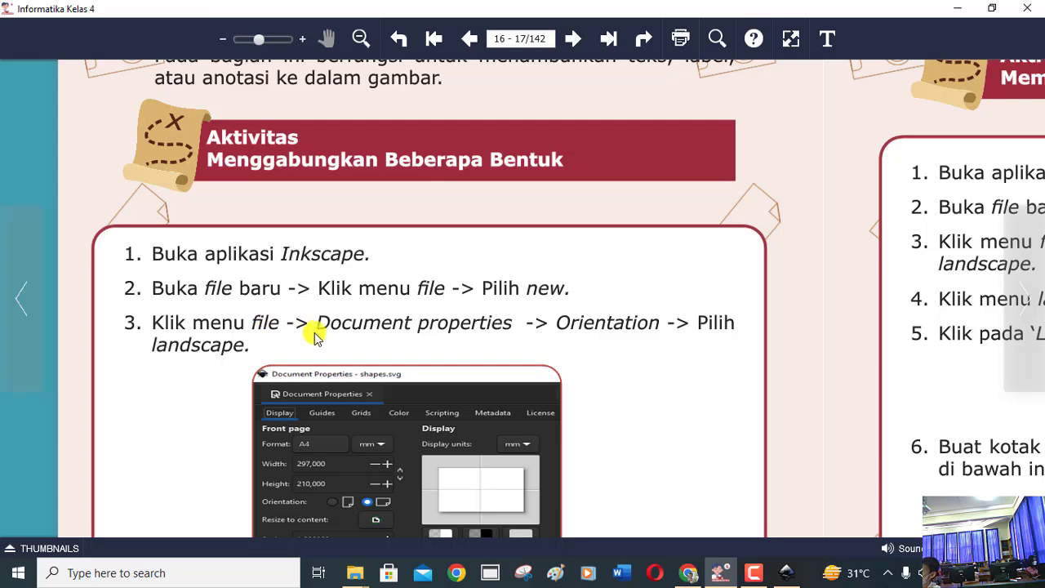
{"action": "mouse_move", "coordinate": [607, 373]}
{"action": "left_mouse_down"}
{"action": "mouse_move", "coordinate": [609, 299]}
{"action": "mouse_move", "coordinate": [607, 331]}
{"action": "left_mouse_up"}
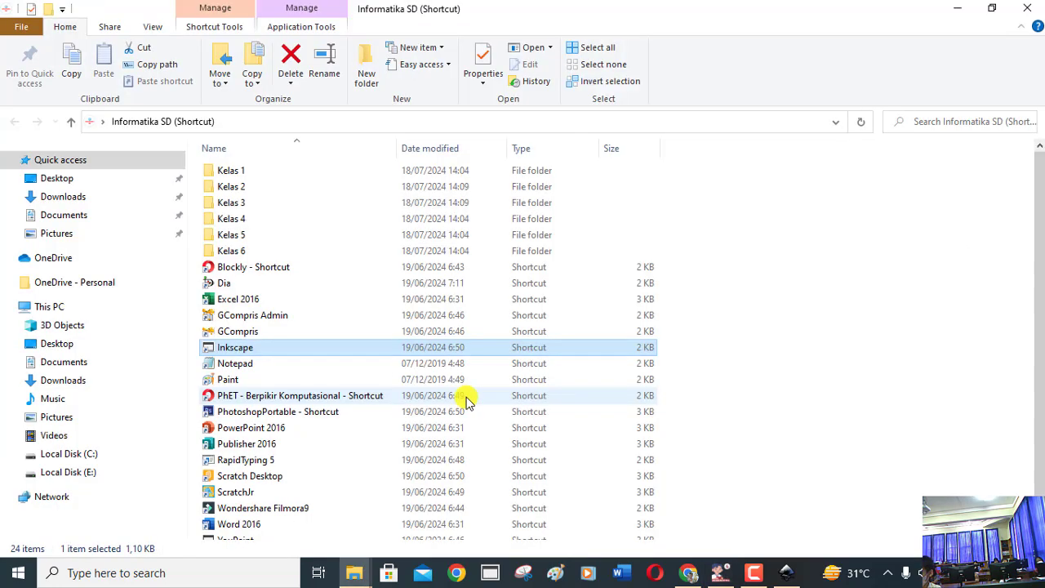
Return to Inkscape's New document 1 and open the File menu
{"action": "key", "text": "alt+Tab"}
{"action": "key", "text": "alt+Tab"}
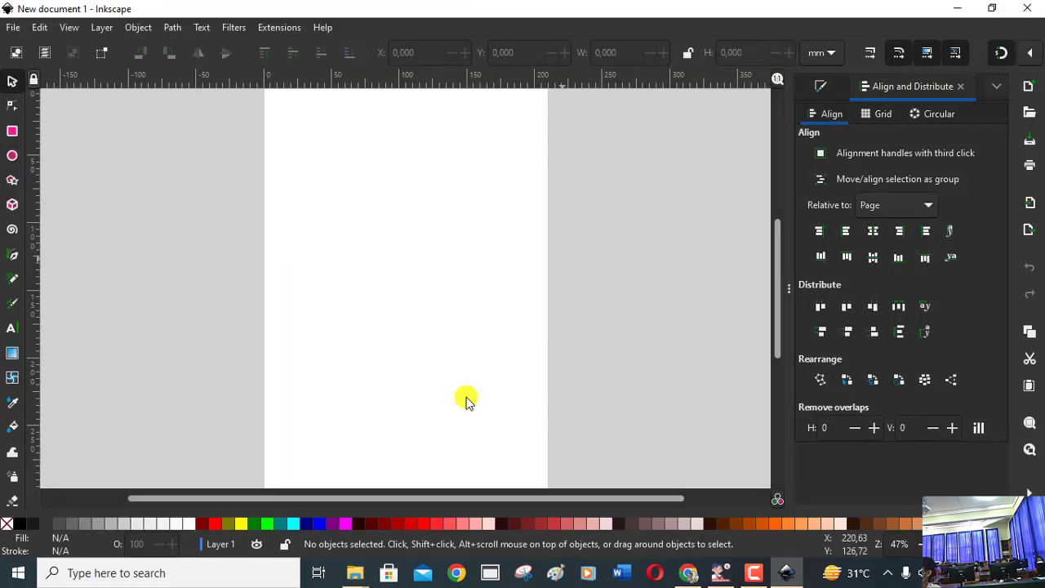
{"action": "left_click", "coordinate": [14, 30]}
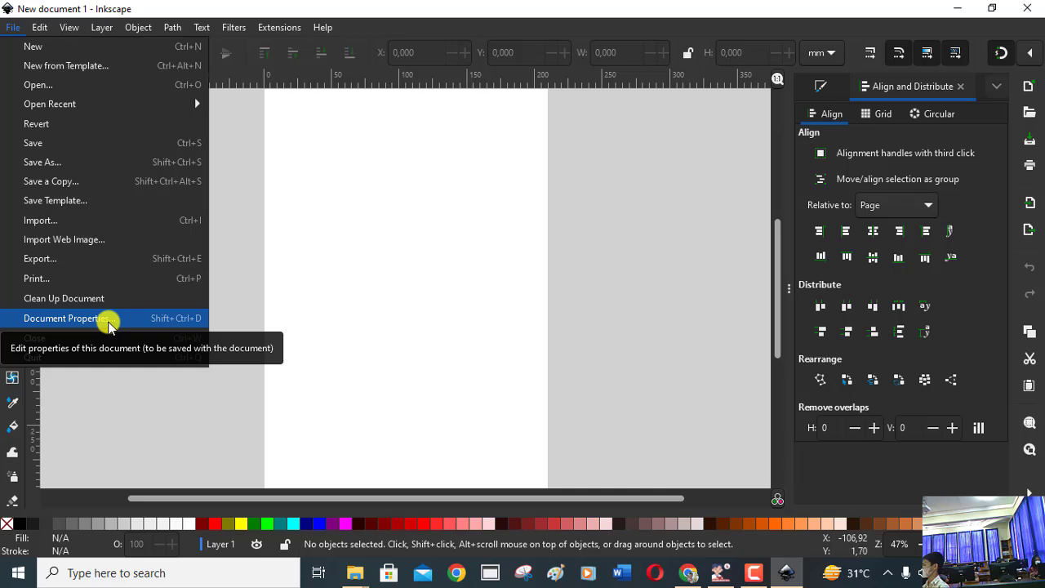
Set the page to landscape A4 (297 × 210 mm) with its border always on top
{"action": "left_click", "coordinate": [109, 320]}
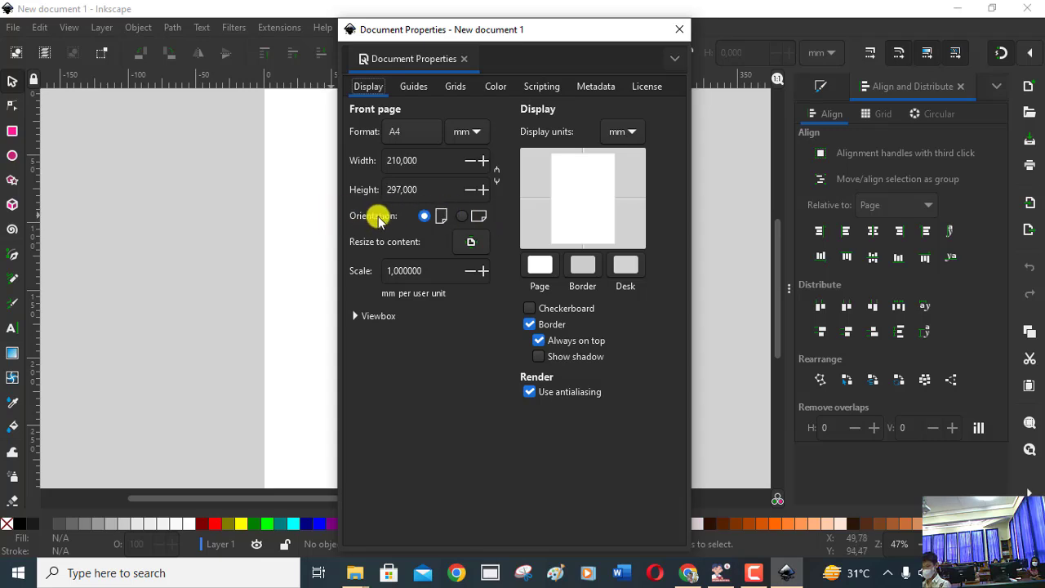
{"action": "left_click", "coordinate": [462, 218]}
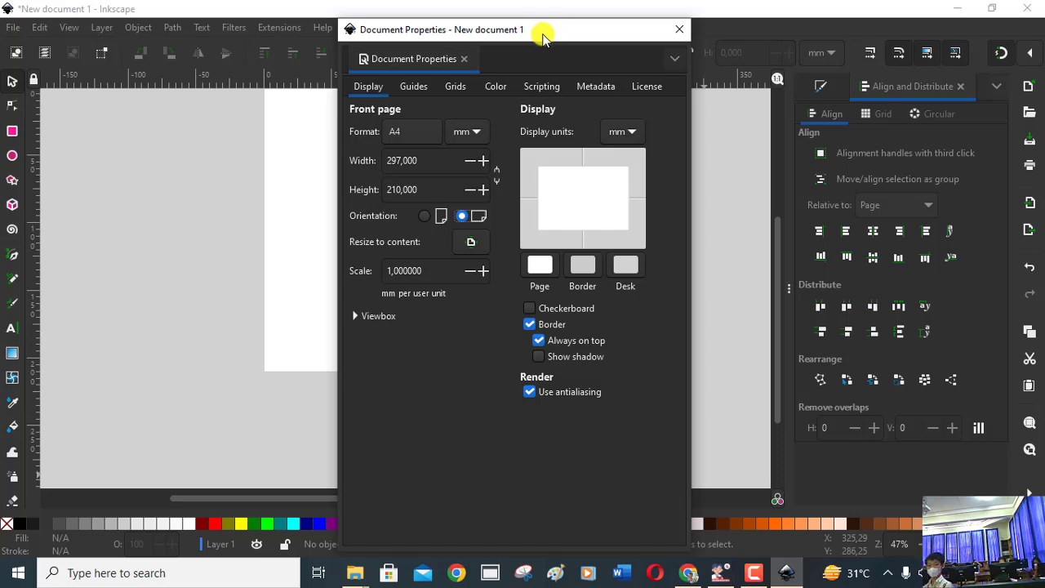
{"action": "left_click", "coordinate": [539, 340]}
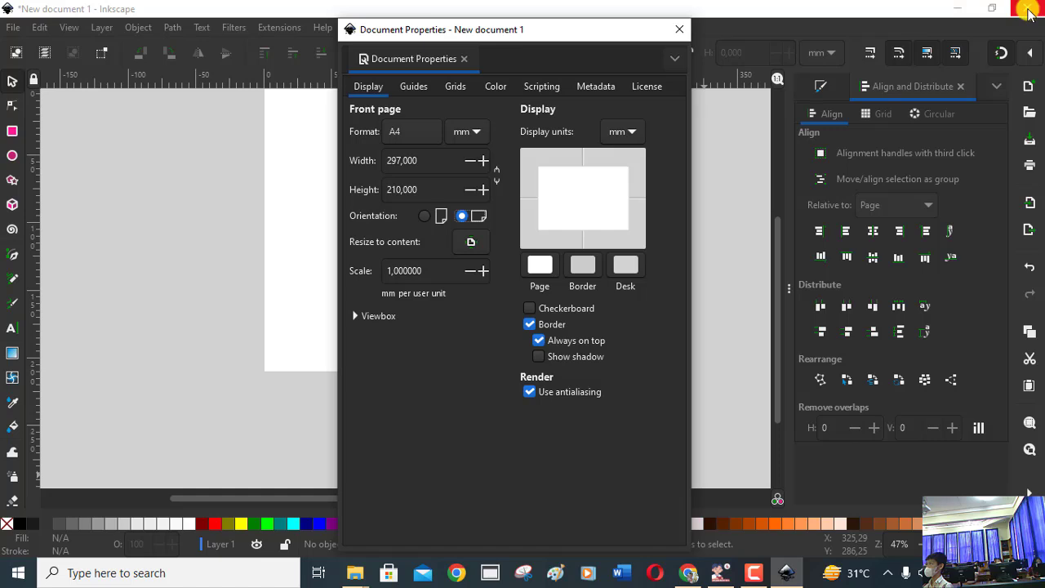
{"action": "left_click", "coordinate": [683, 31]}
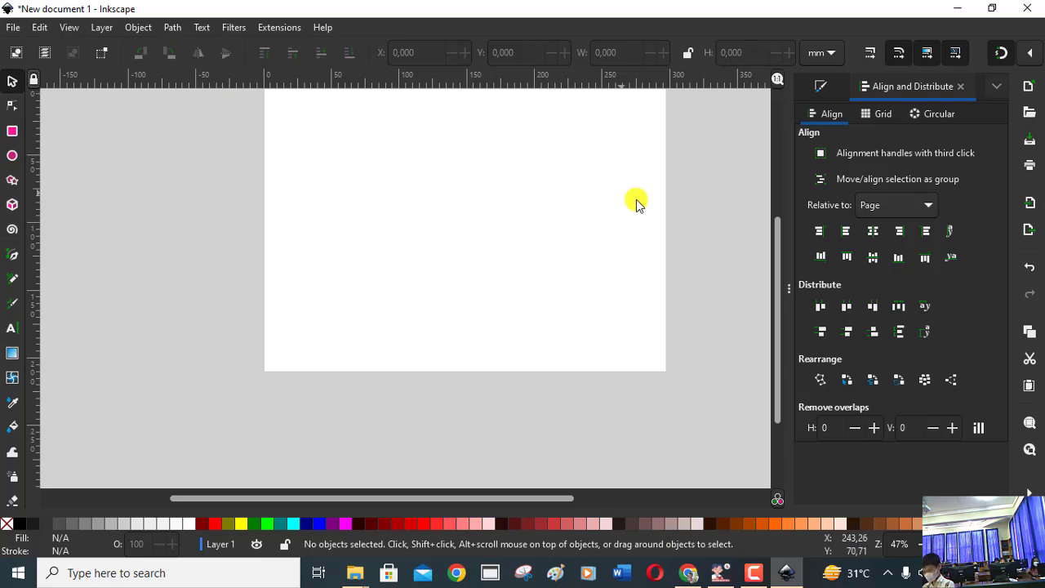
Adjust the canvas view, then open the View menu with its Show/Hide options
{"action": "left_click", "coordinate": [778, 249]}
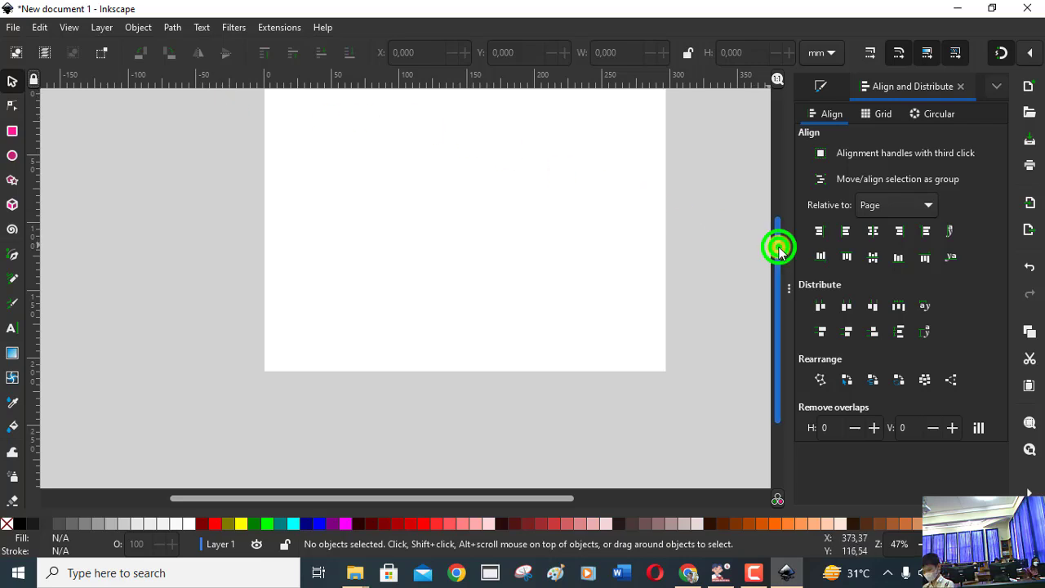
{"action": "mouse_move", "coordinate": [778, 249]}
{"action": "left_mouse_down"}
{"action": "mouse_move", "coordinate": [780, 192]}
{"action": "mouse_move", "coordinate": [775, 242]}
{"action": "mouse_move", "coordinate": [775, 210]}
{"action": "mouse_move", "coordinate": [777, 229]}
{"action": "left_mouse_up"}
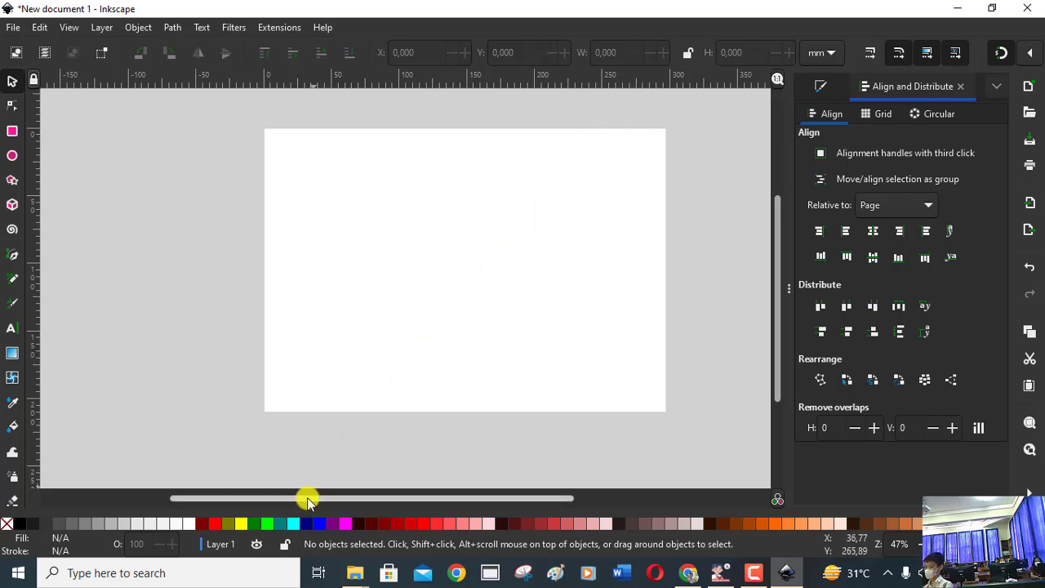
{"action": "mouse_move", "coordinate": [307, 497]}
{"action": "left_mouse_down"}
{"action": "mouse_move", "coordinate": [429, 495]}
{"action": "mouse_move", "coordinate": [233, 495]}
{"action": "mouse_move", "coordinate": [463, 498]}
{"action": "mouse_move", "coordinate": [338, 504]}
{"action": "mouse_move", "coordinate": [351, 503]}
{"action": "left_mouse_up"}
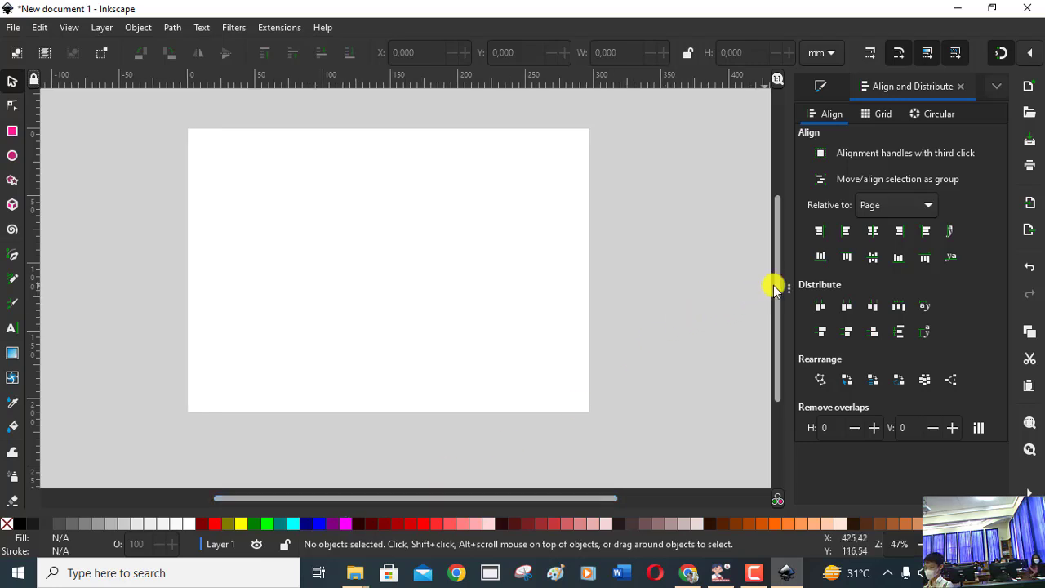
{"action": "left_click_drag", "start_coordinate": [777, 288], "coordinate": [777, 283]}
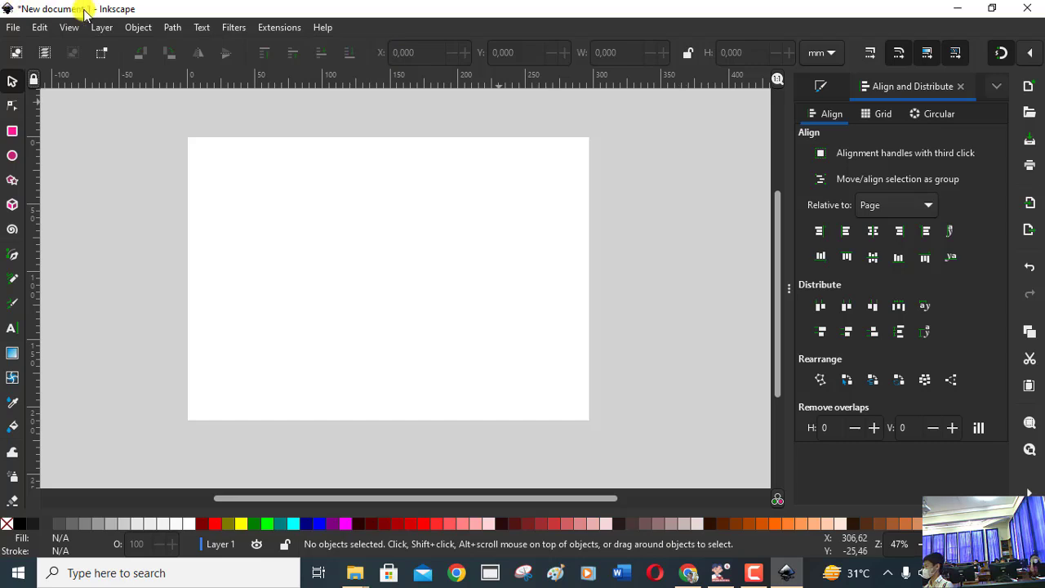
{"action": "left_click", "coordinate": [63, 29]}
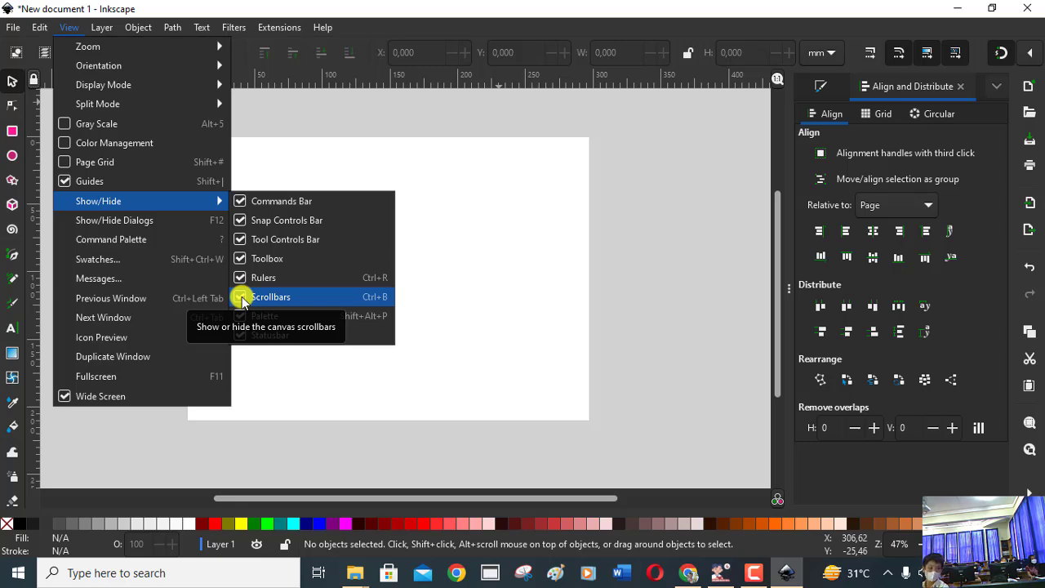
Dismiss the view options unchanged and zoom the empty page to about 62%
{"action": "left_click", "coordinate": [476, 14]}
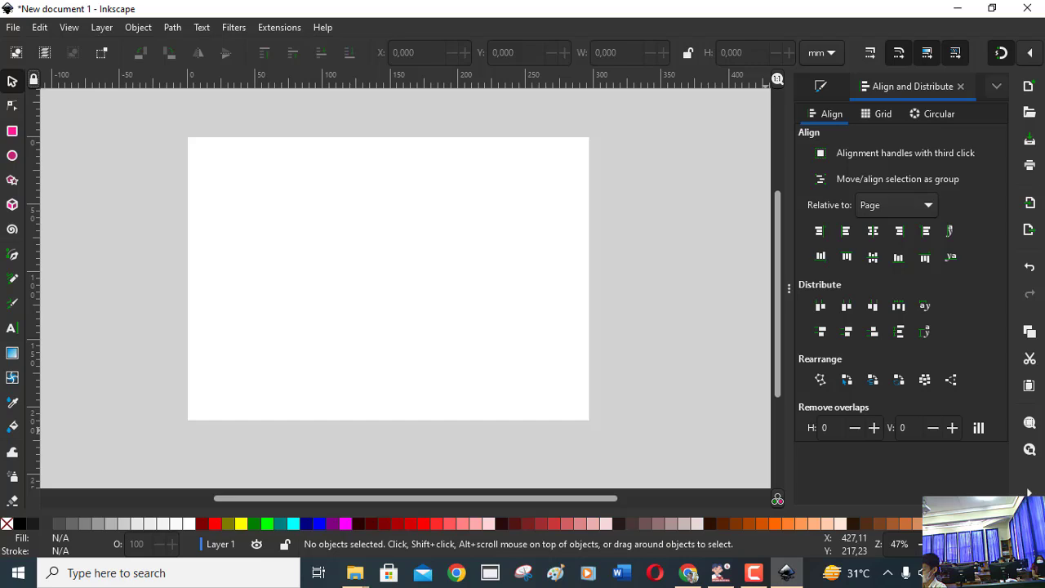
{"action": "scroll", "coordinate": [898, 544], "scroll_direction": "up", "scroll_amount": 1}
{"action": "scroll", "coordinate": [898, 544], "scroll_direction": "up", "scroll_amount": 1}
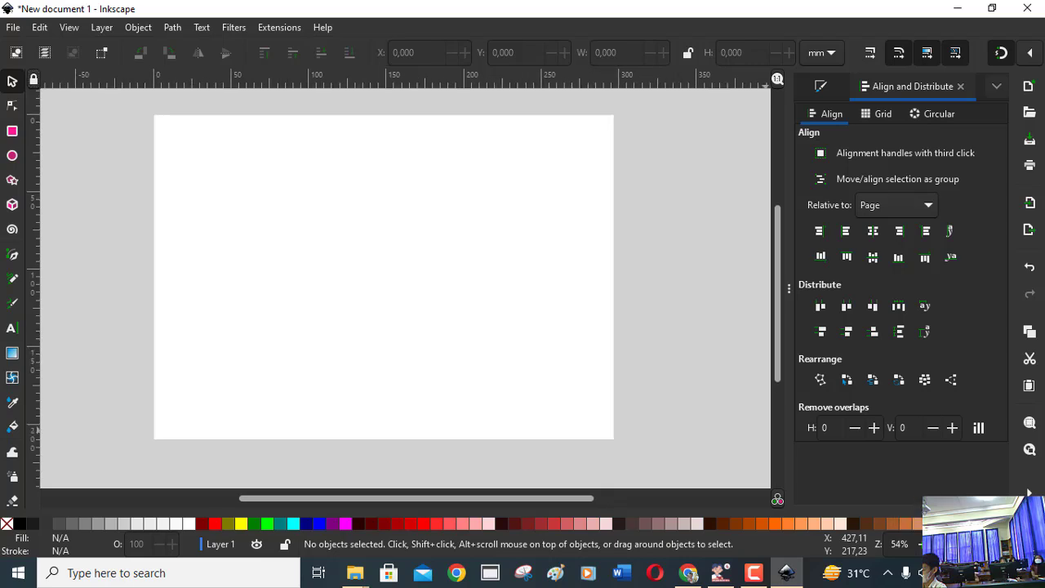
{"action": "scroll", "coordinate": [898, 543], "scroll_direction": "up", "scroll_amount": 1}
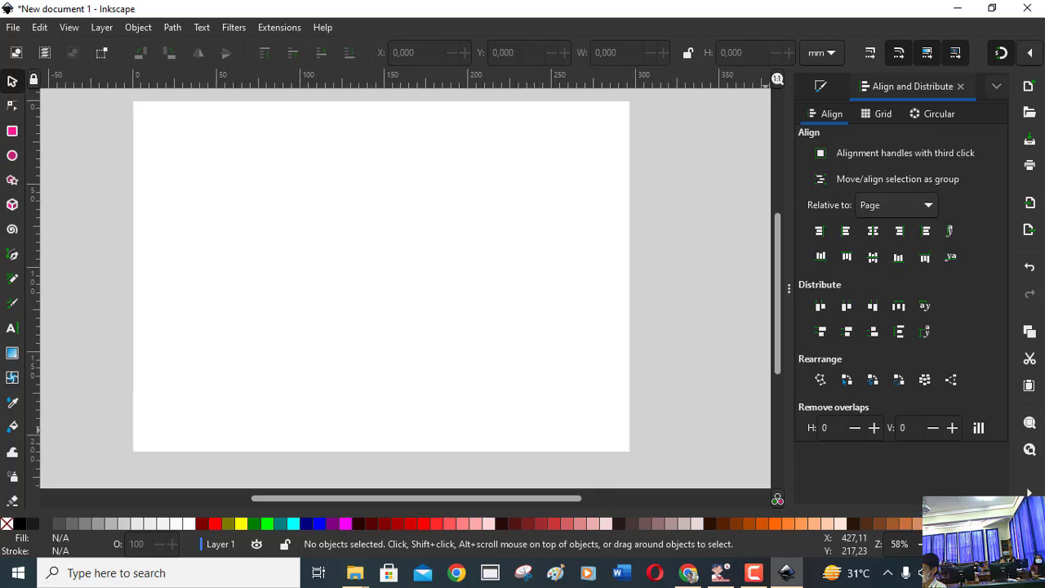
{"action": "scroll", "coordinate": [898, 544], "scroll_direction": "up", "scroll_amount": 1}
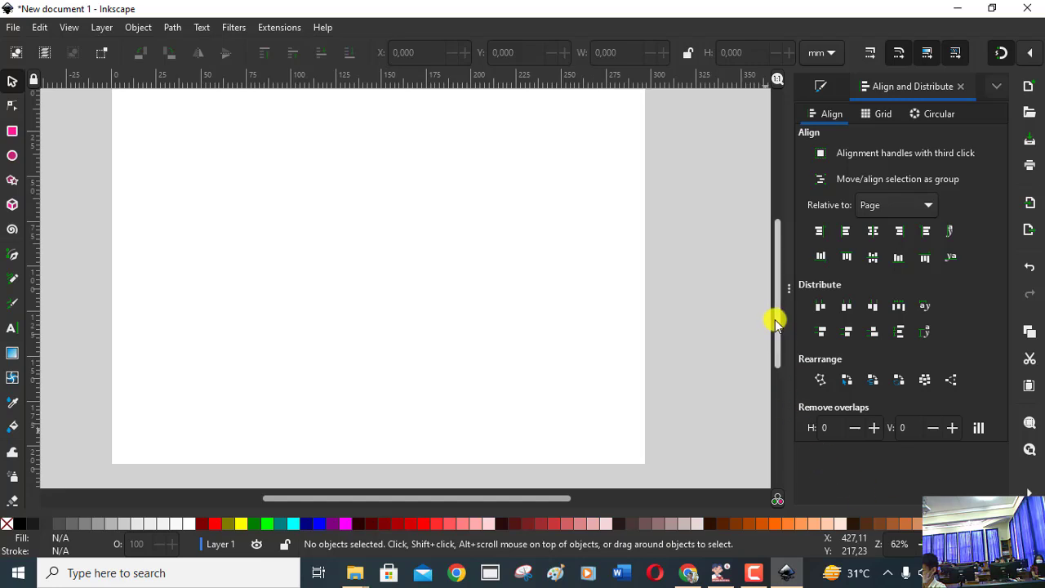
{"action": "left_click_drag", "start_coordinate": [776, 327], "coordinate": [775, 321]}
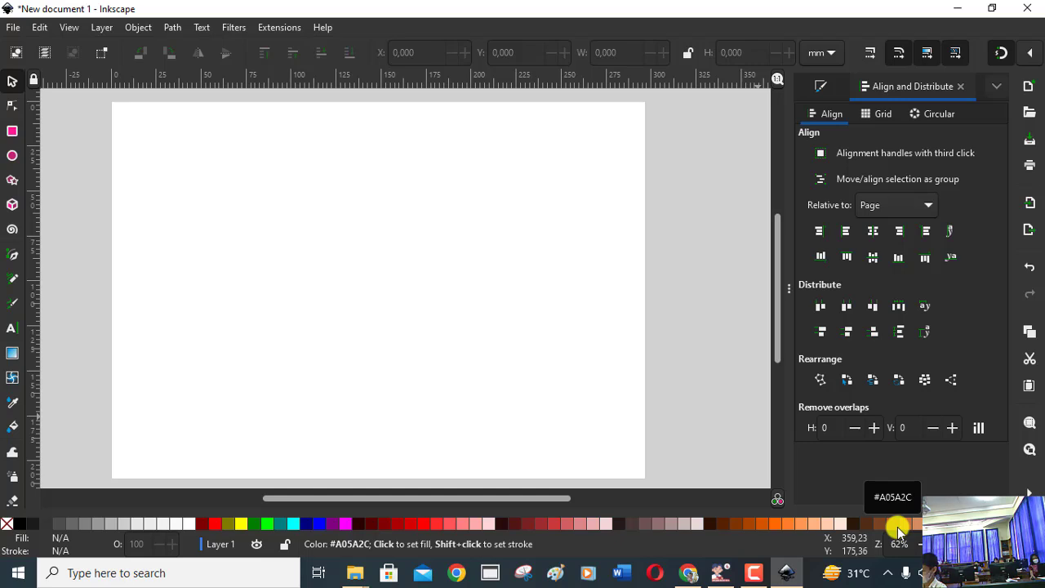
Switch to the Informatika Kelas 4 e-book window
{"action": "key", "text": "alt+Tab"}
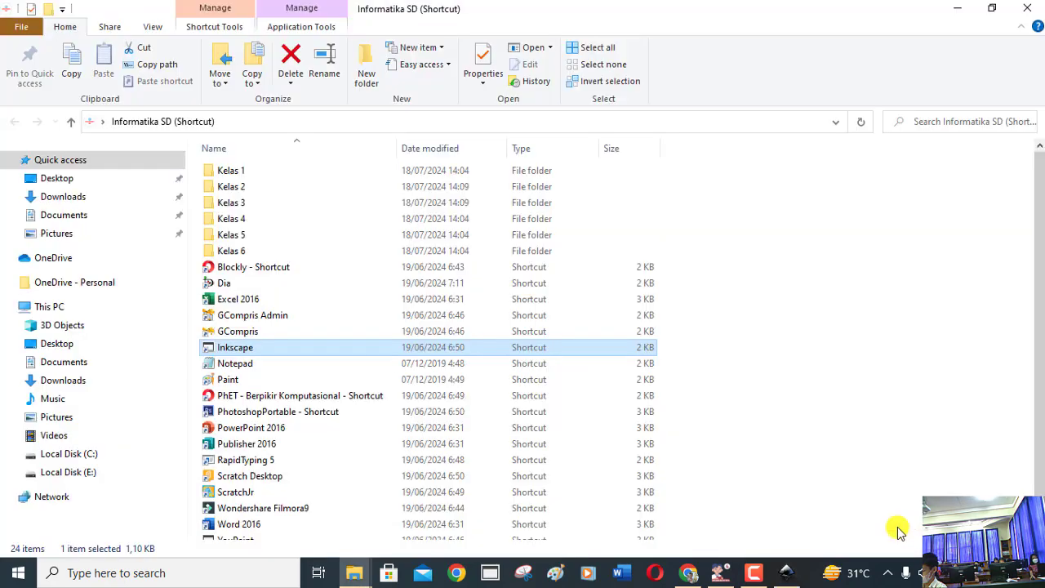
{"action": "key", "text": "alt+Tab"}
{"action": "key", "text": "alt+Tab"}
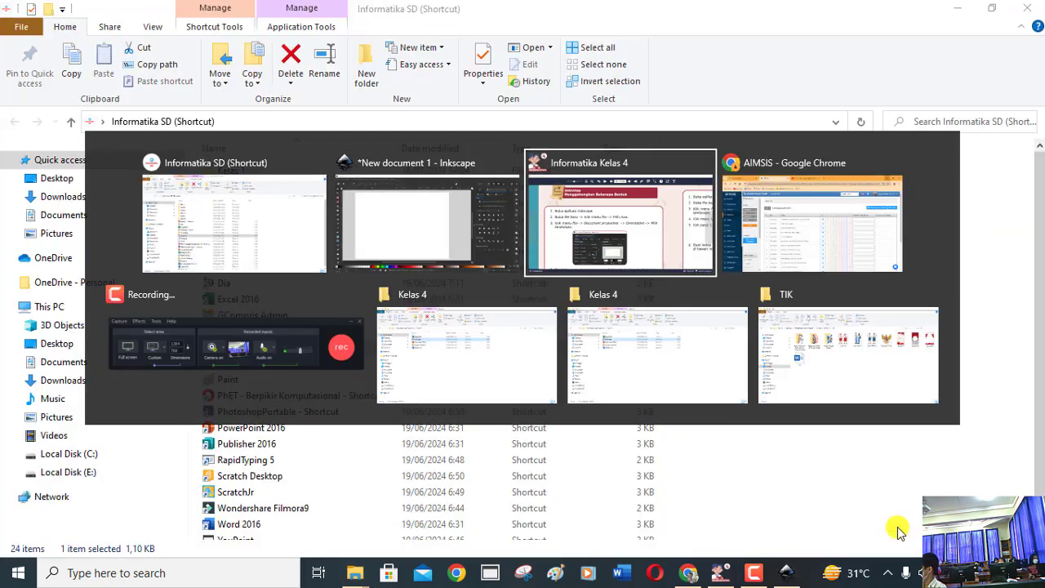
{"action": "mouse_move", "coordinate": [620, 214]}
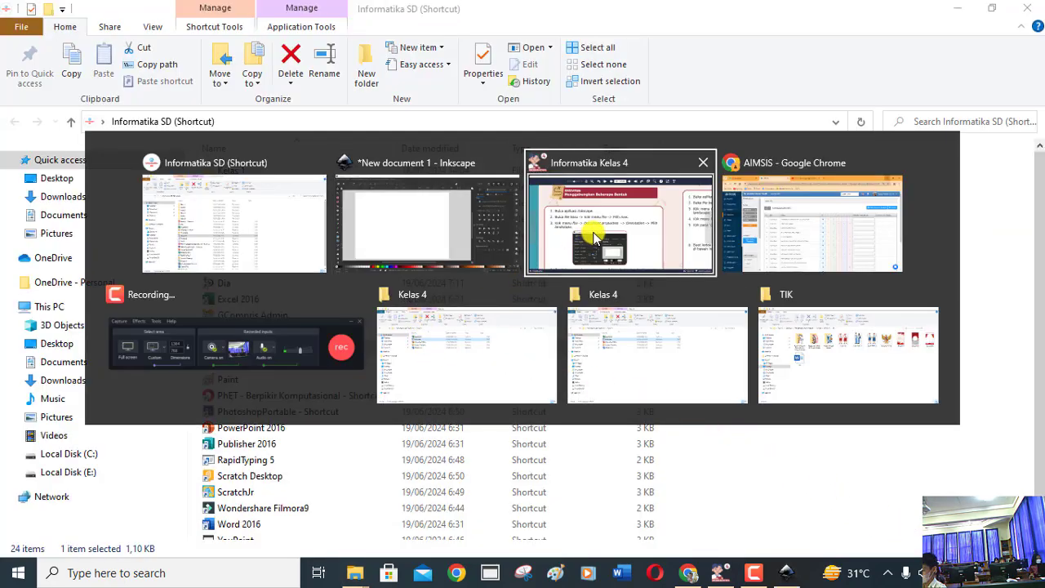
{"action": "left_click", "coordinate": [594, 236]}
Pan the e-book to the Membuat Beragam Bentuk example shapes, then return to Inkscape
{"action": "left_click", "coordinate": [602, 428]}
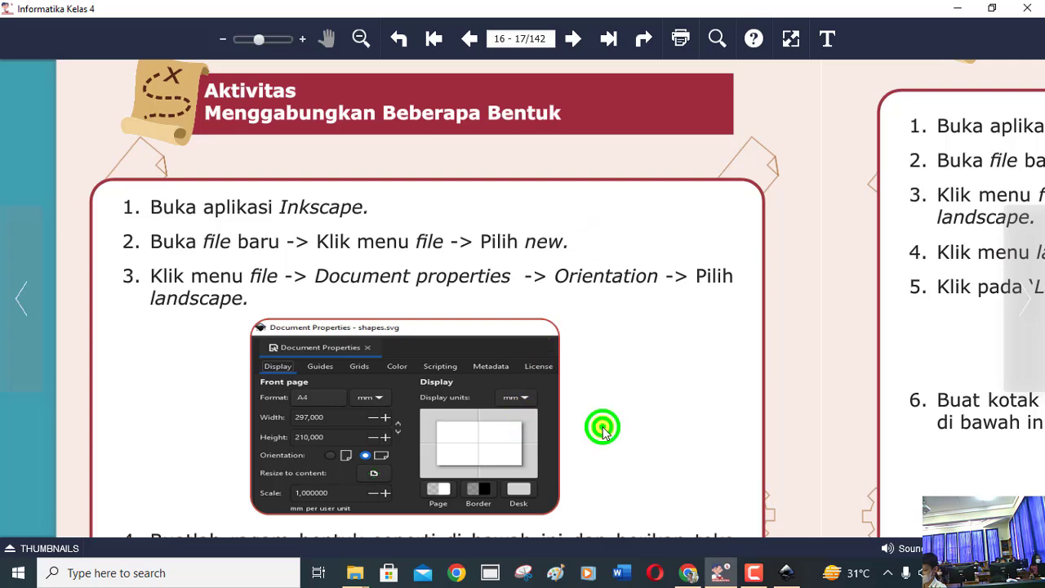
{"action": "left_click_drag", "start_coordinate": [602, 428], "coordinate": [596, 230]}
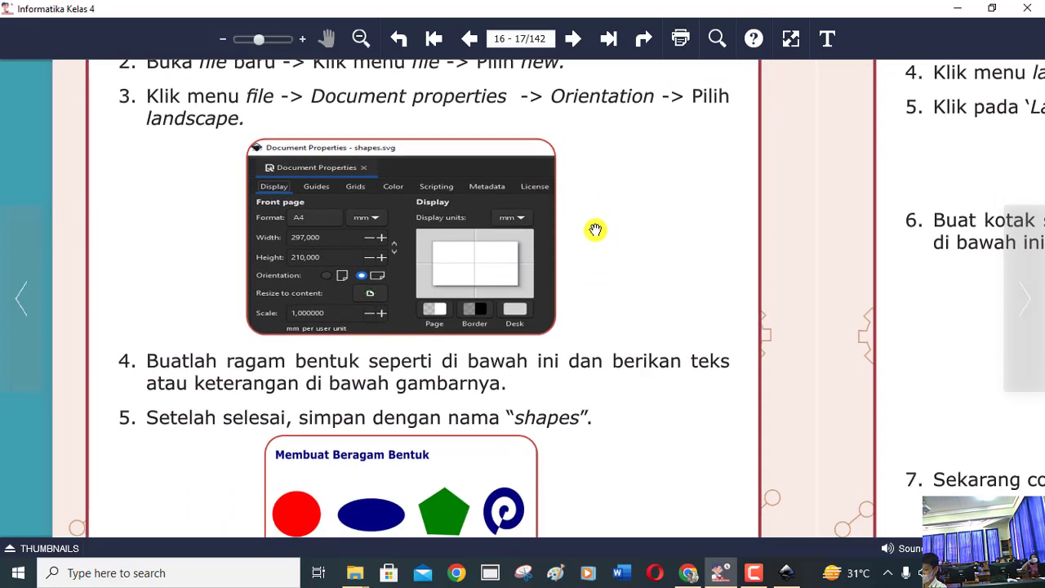
{"action": "left_click_drag", "start_coordinate": [597, 393], "coordinate": [598, 295]}
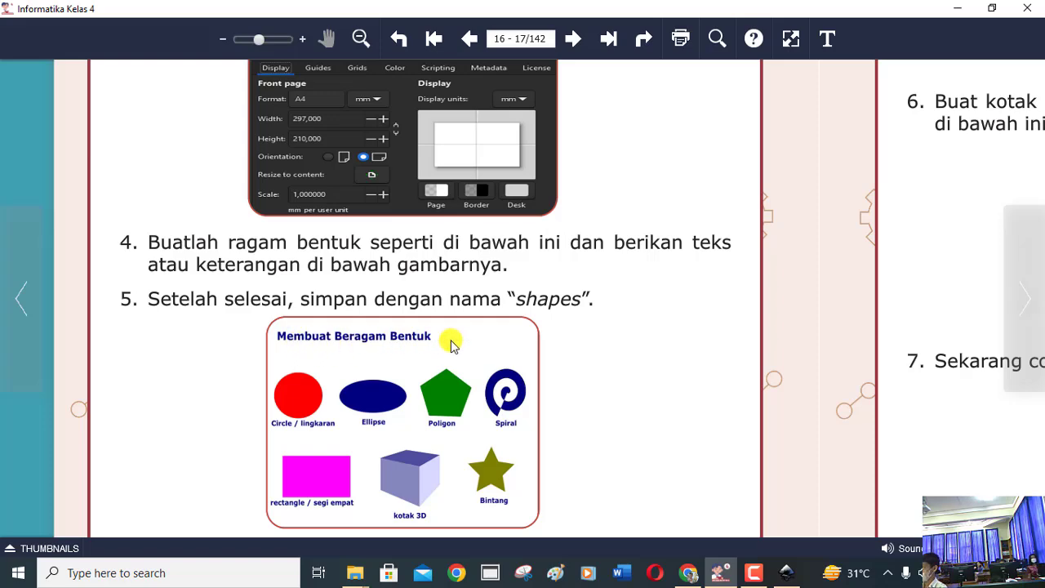
{"action": "key", "text": "alt+Tab"}
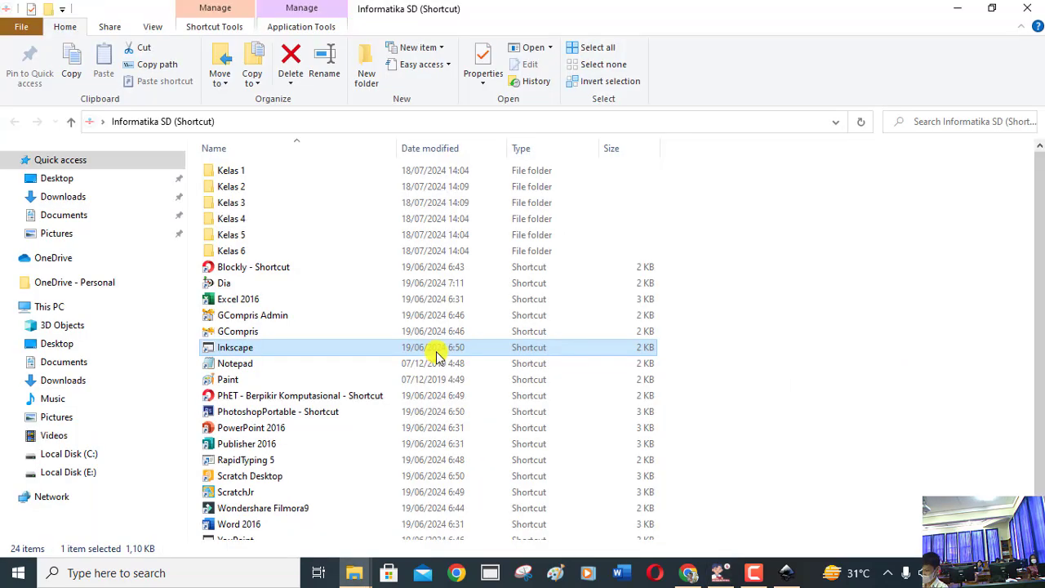
{"action": "left_click", "coordinate": [783, 570]}
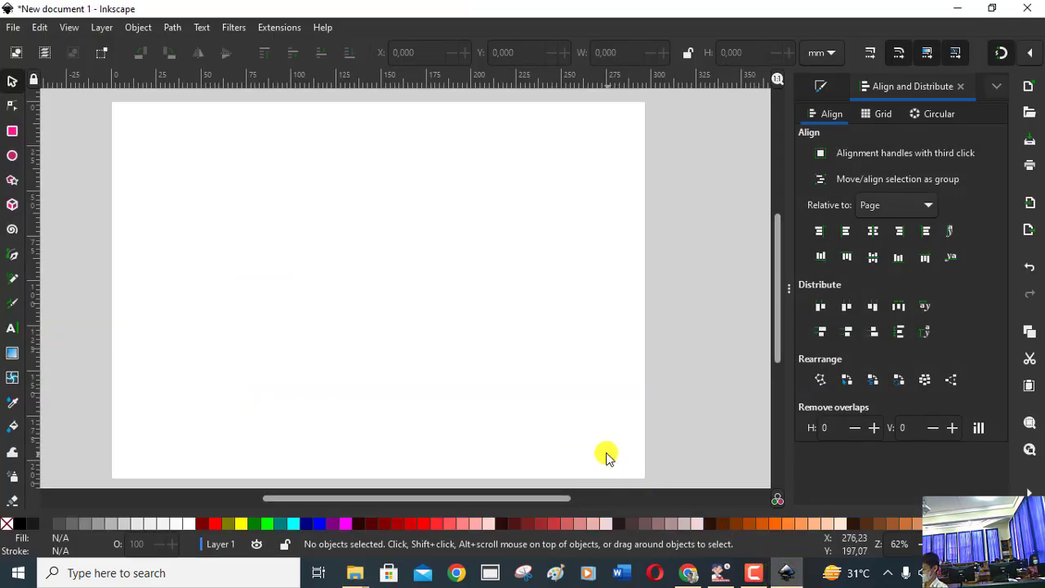
Pick the Text tool and place an insertion point on the left-middle of the page
{"action": "left_click", "coordinate": [9, 330]}
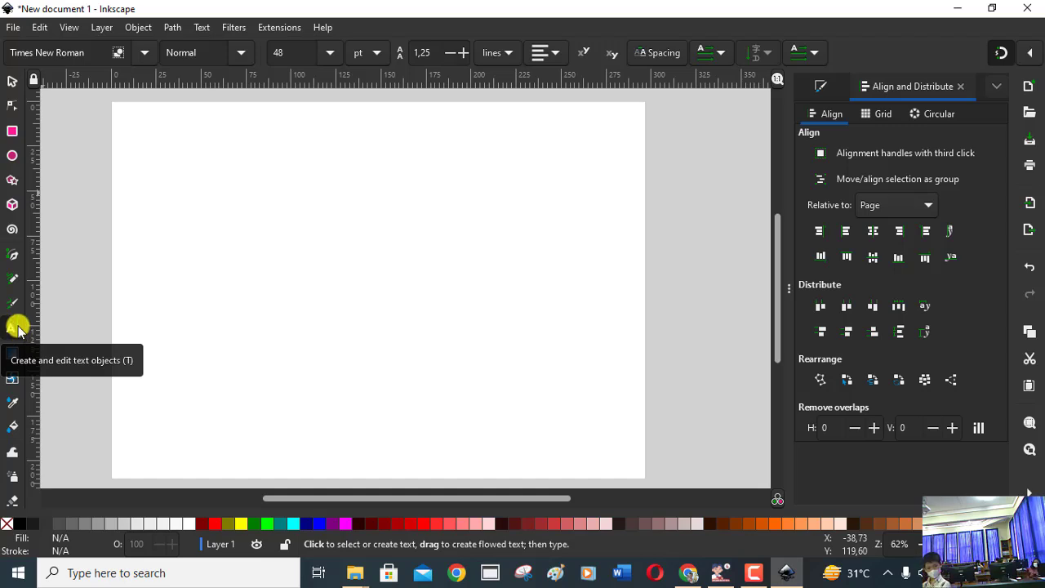
{"action": "left_click", "coordinate": [755, 574]}
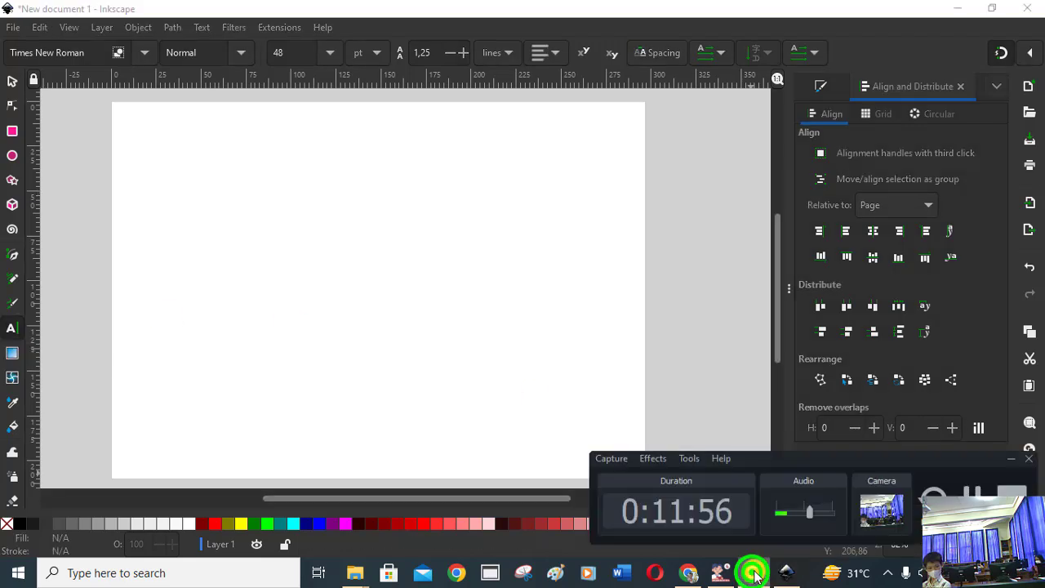
{"action": "left_click", "coordinate": [756, 574]}
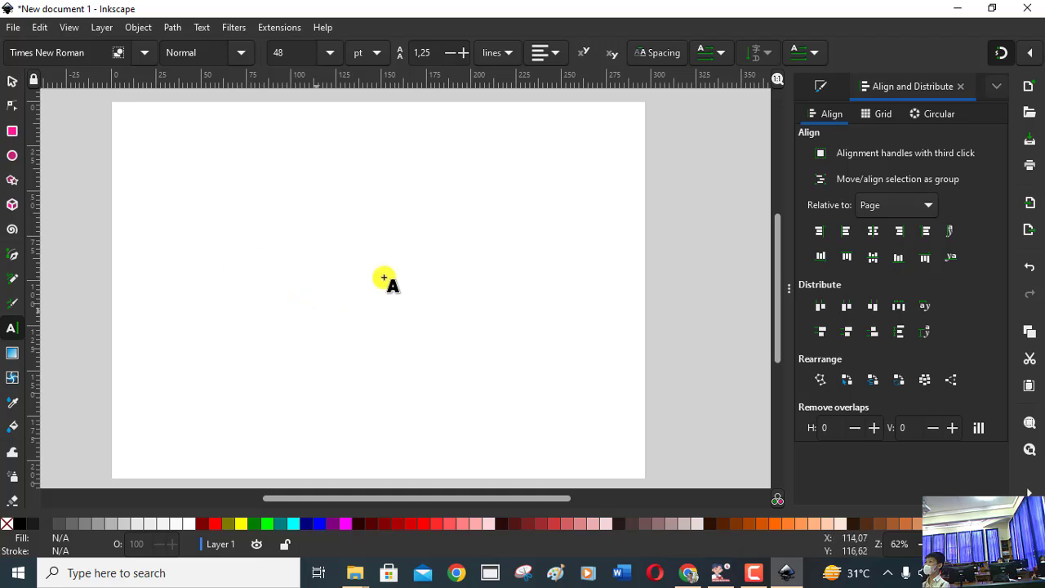
{"action": "left_click", "coordinate": [326, 282]}
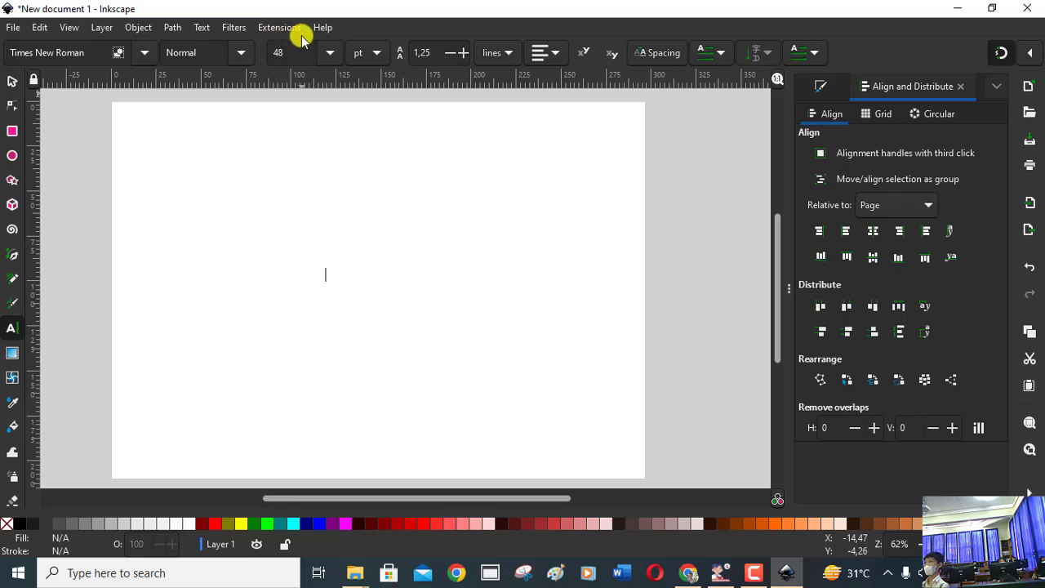
{"action": "key", "text": "alt+Tab"}
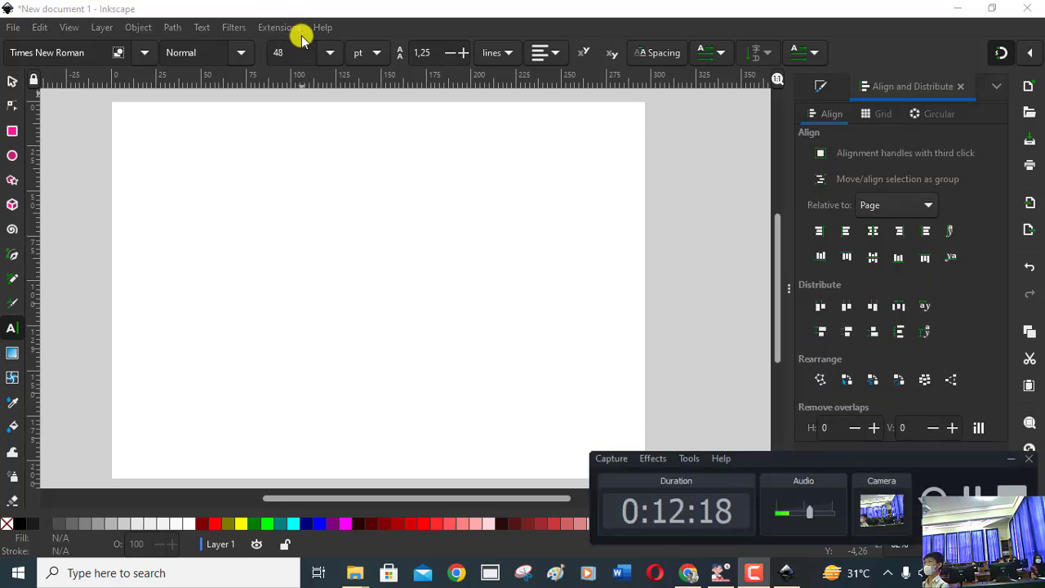
{"action": "key", "text": "alt+Tab"}
{"action": "key", "text": "Tab"}
{"action": "key", "text": "alt+Tab"}
{"action": "key", "text": "Tab"}
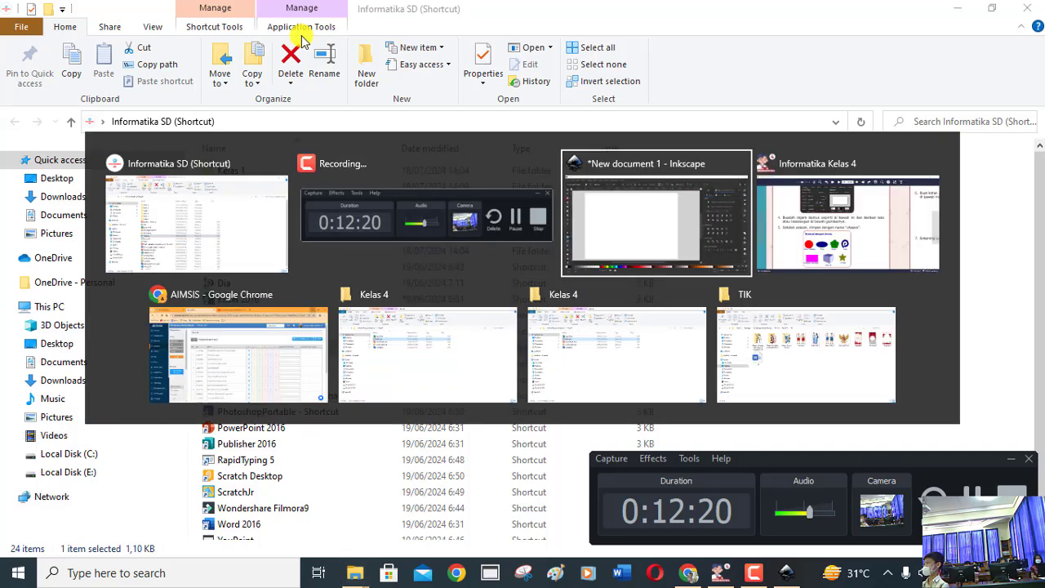
{"action": "key", "text": "Tab"}
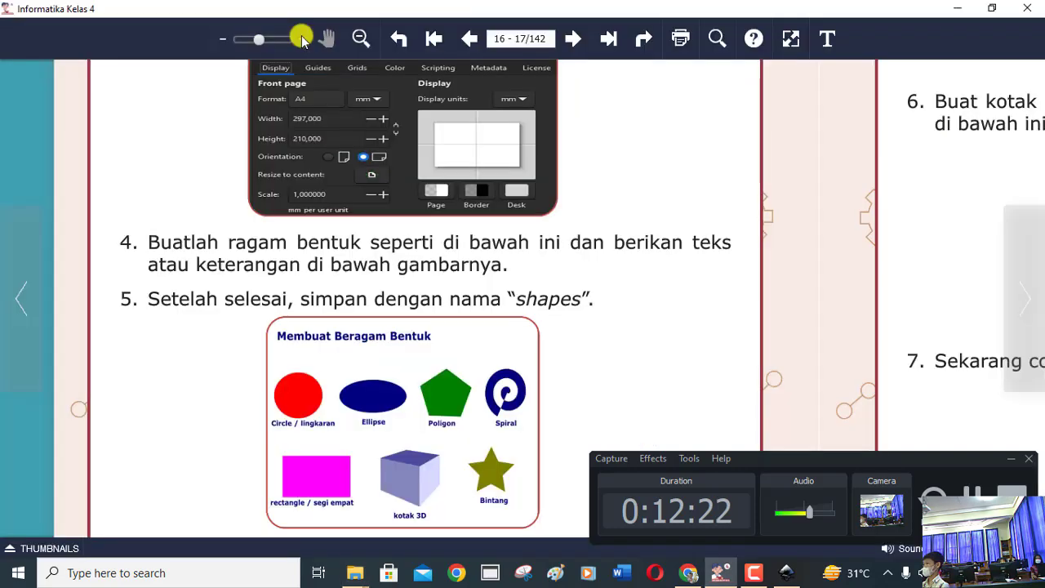
{"action": "left_click", "coordinate": [1010, 458]}
{"action": "left_click", "coordinate": [798, 576]}
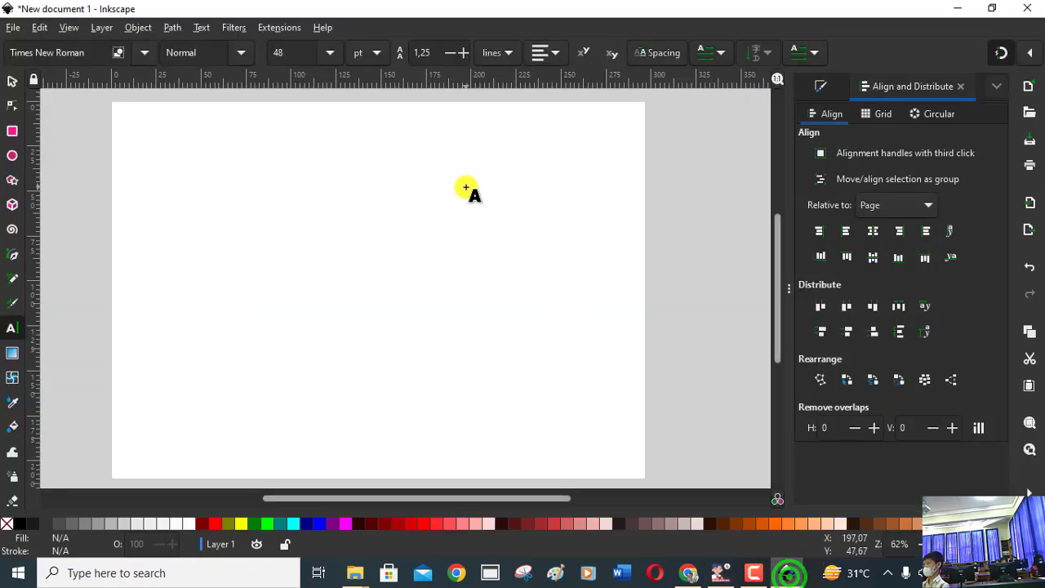
Type the title 'Membuat Beragam Bentuk', correcting a mistyped letter
{"action": "type", "text": "e"}
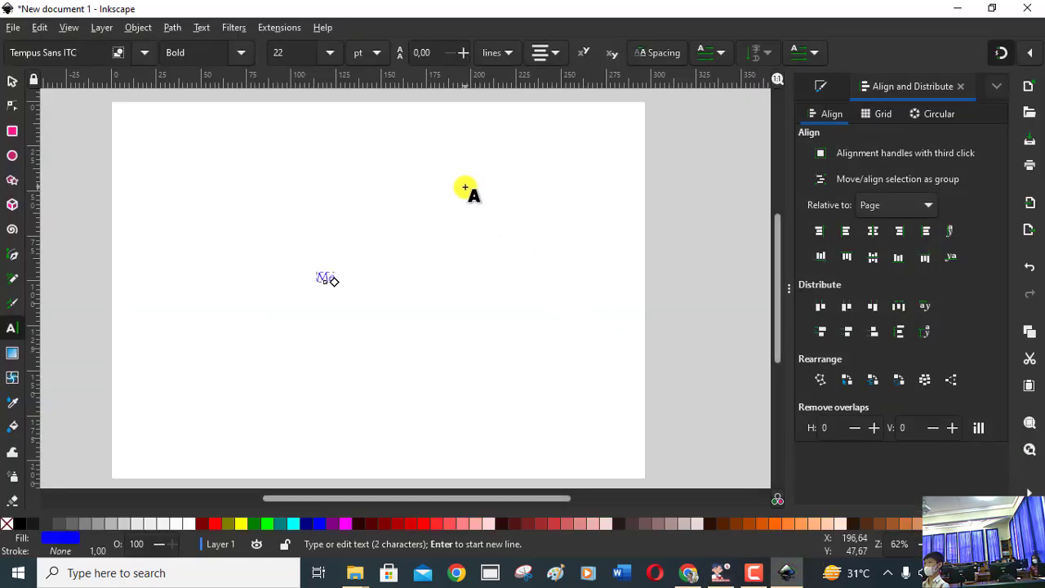
{"action": "type", "text": "mbuat "}
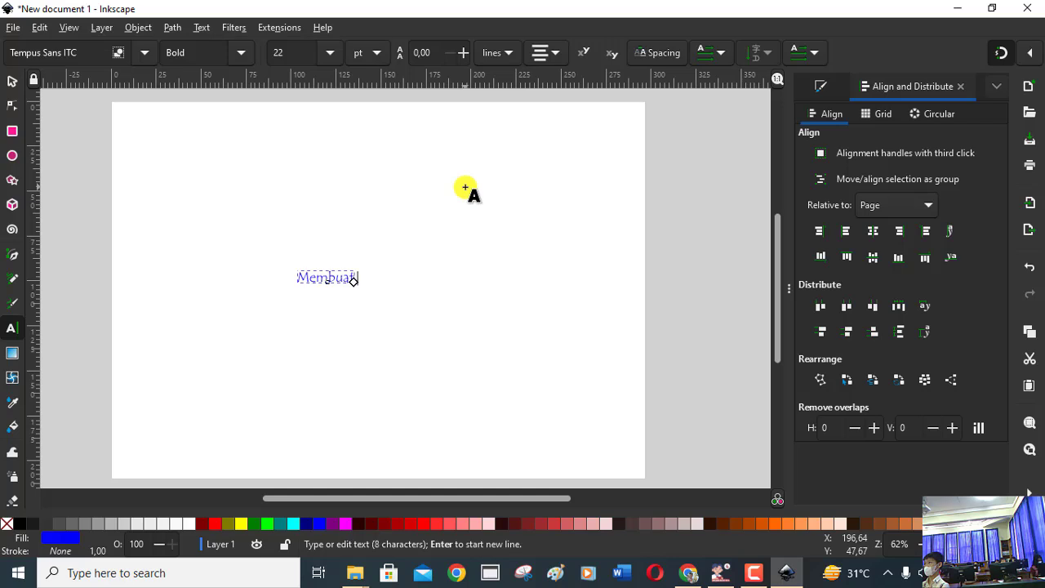
{"action": "type", "text": "Beraga"}
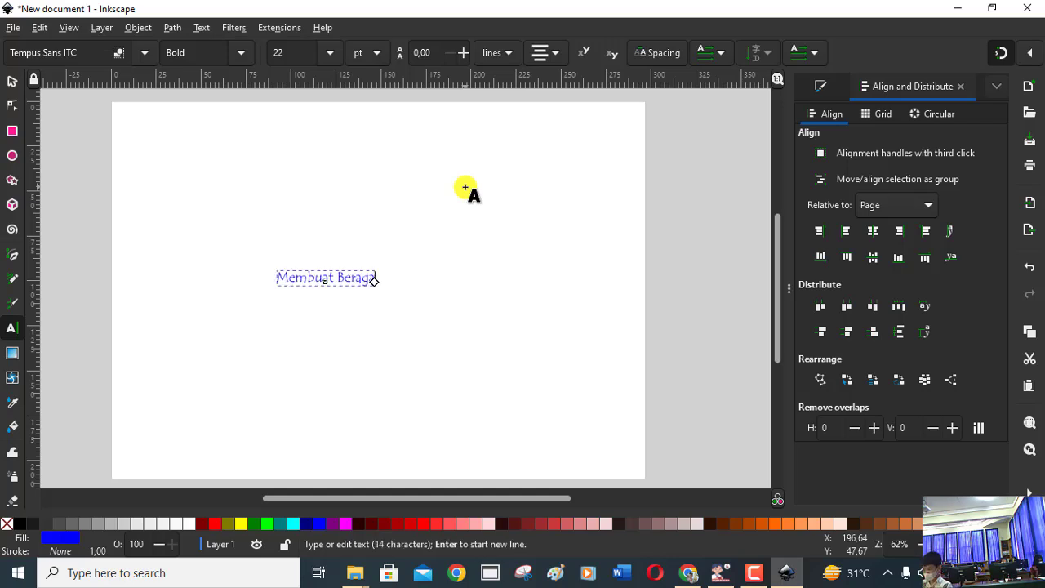
{"action": "type", "text": "m Be"}
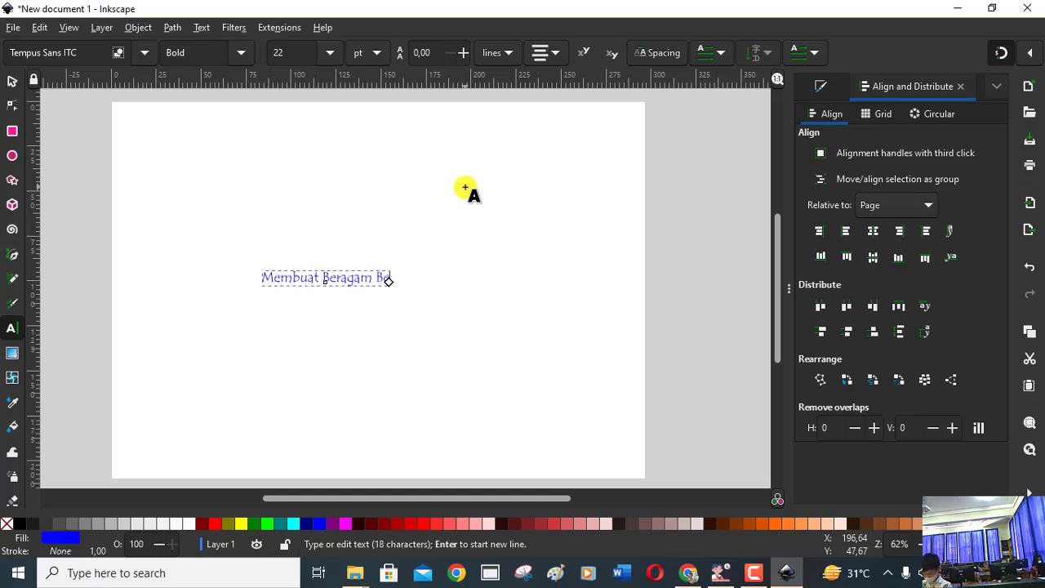
{"action": "type", "text": "nd"}
{"action": "key", "text": "BackSpace"}
{"action": "type", "text": "tuk"}
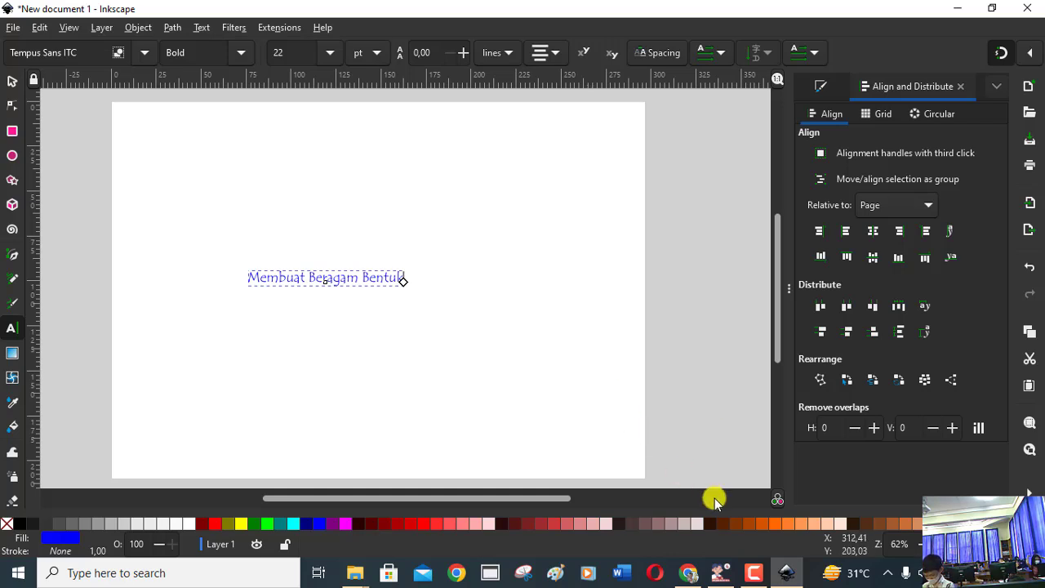
Return to the drawing and select the entire title text
{"action": "left_click", "coordinate": [757, 573]}
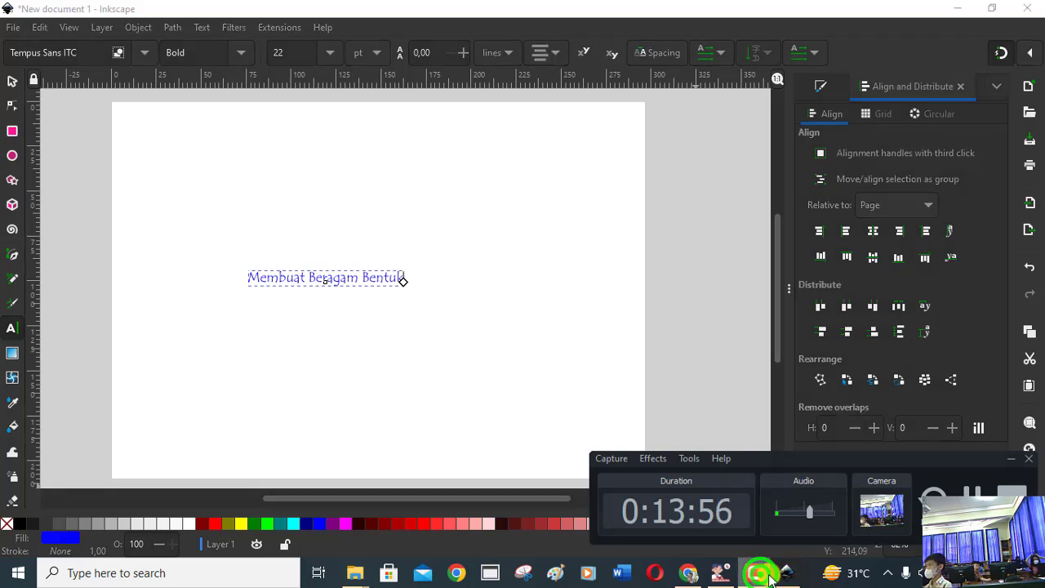
{"action": "left_click", "coordinate": [786, 572]}
{"action": "left_click", "coordinate": [1005, 458]}
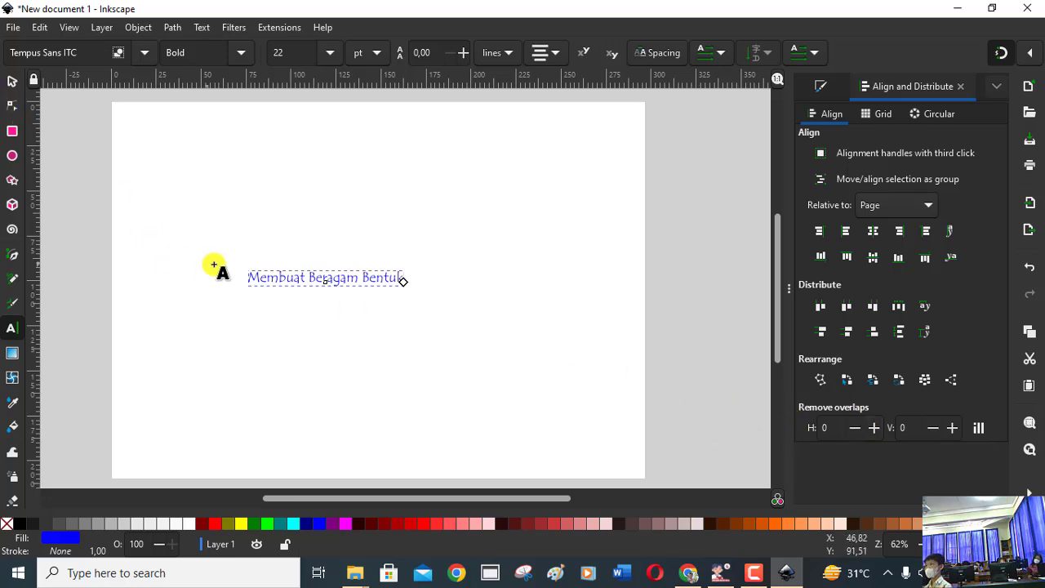
{"action": "double_click", "coordinate": [248, 277]}
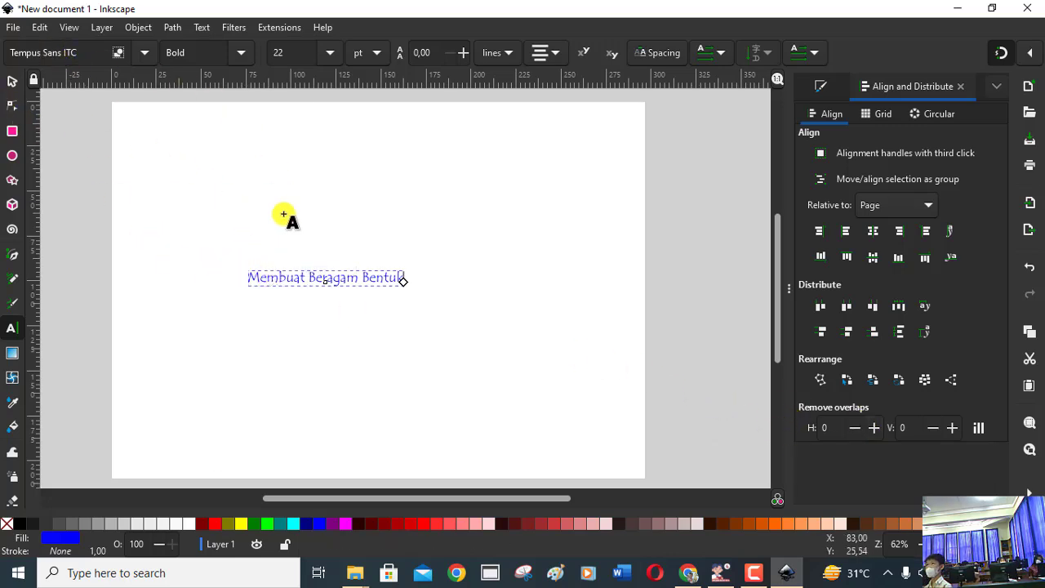
{"action": "double_click", "coordinate": [271, 285]}
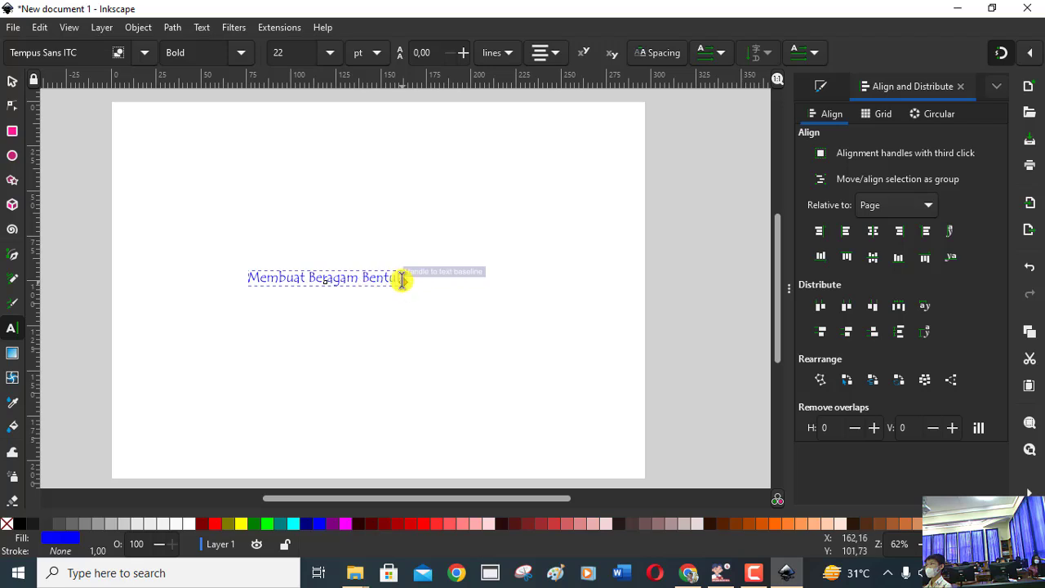
{"action": "left_click_drag", "start_coordinate": [372, 271], "coordinate": [261, 275]}
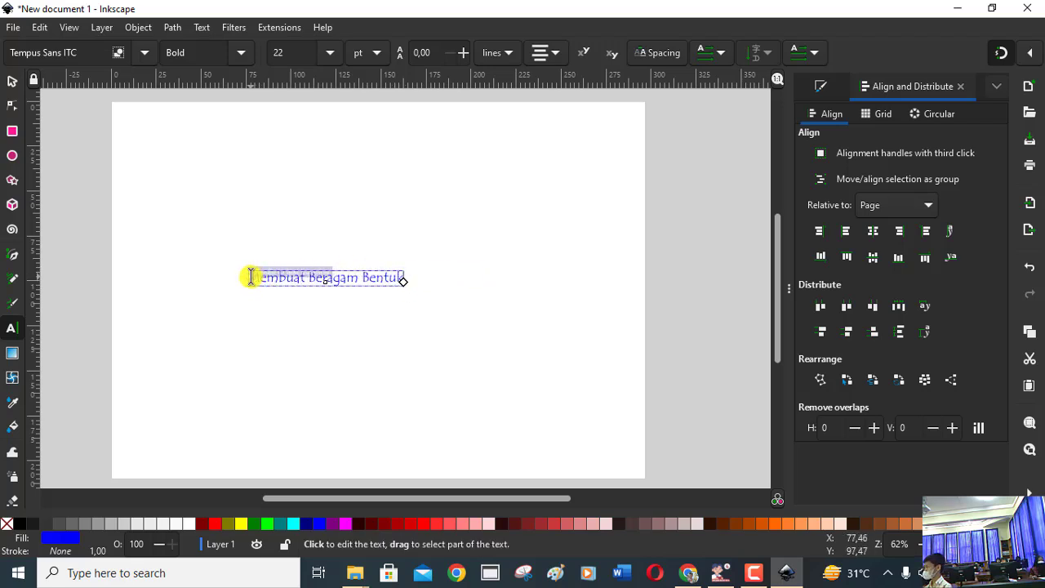
{"action": "left_click", "coordinate": [250, 276]}
{"action": "left_click_drag", "start_coordinate": [250, 276], "coordinate": [412, 278]}
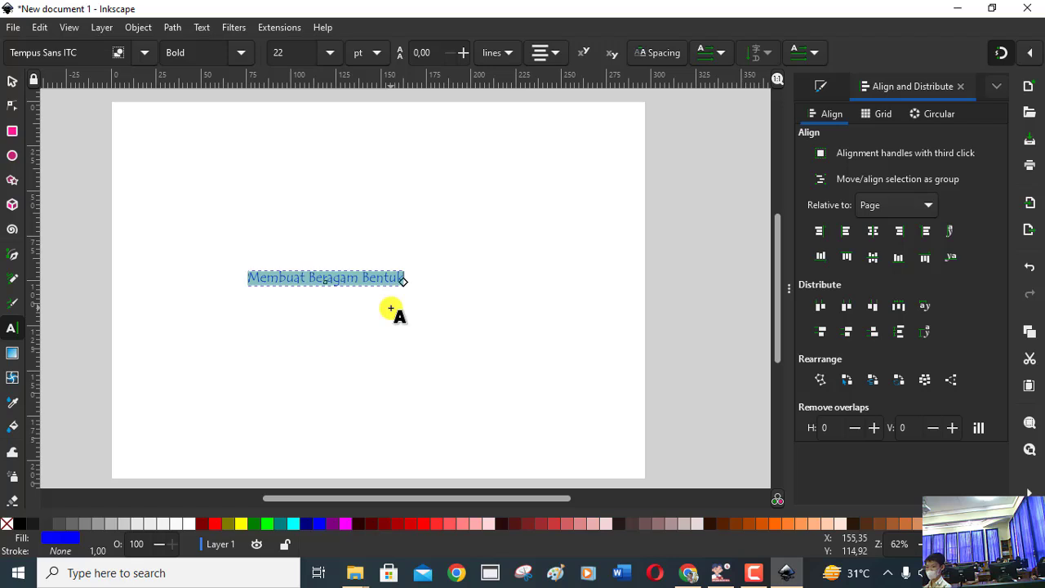
Set the title to 40 pt in Viner Hand ITC, keeping Bold
{"action": "left_click", "coordinate": [328, 52]}
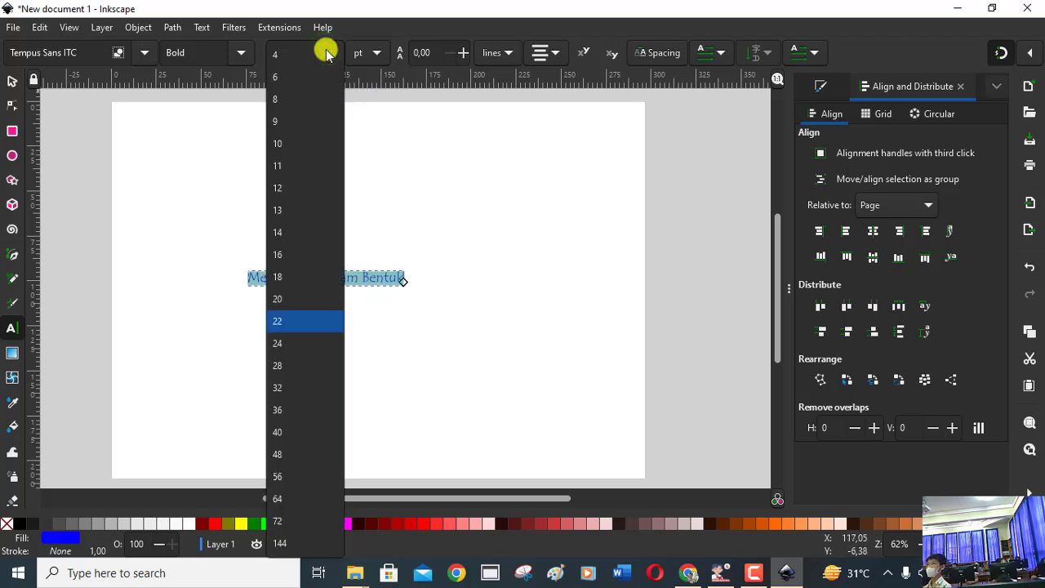
{"action": "left_click", "coordinate": [285, 430]}
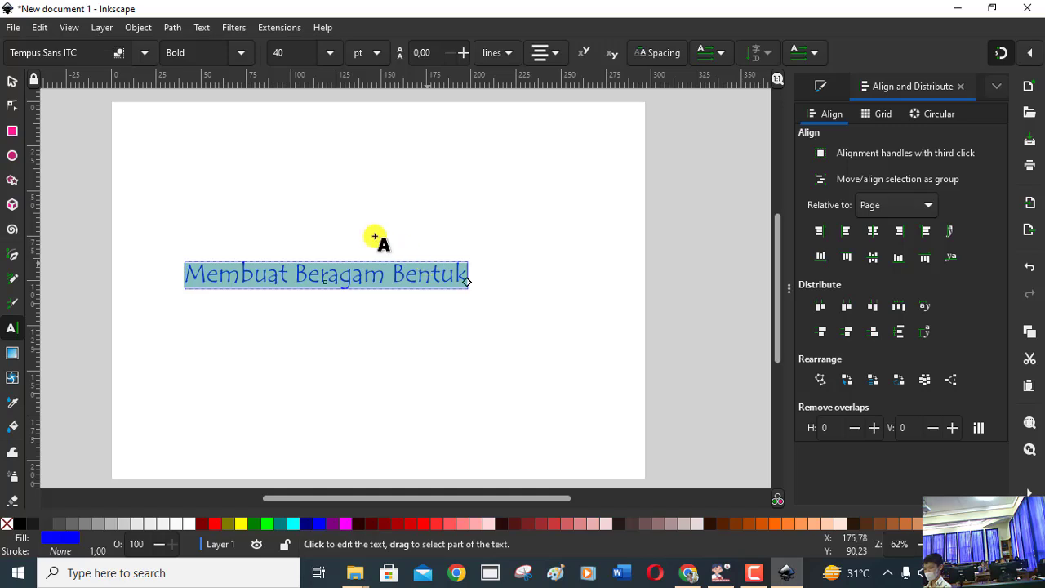
{"action": "left_click", "coordinate": [145, 54]}
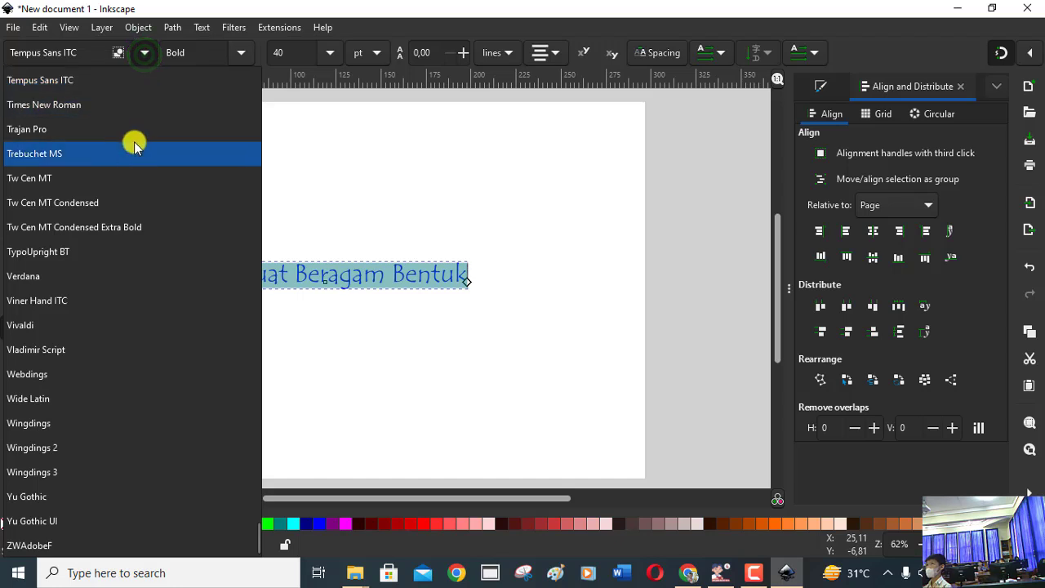
{"action": "left_click", "coordinate": [89, 298]}
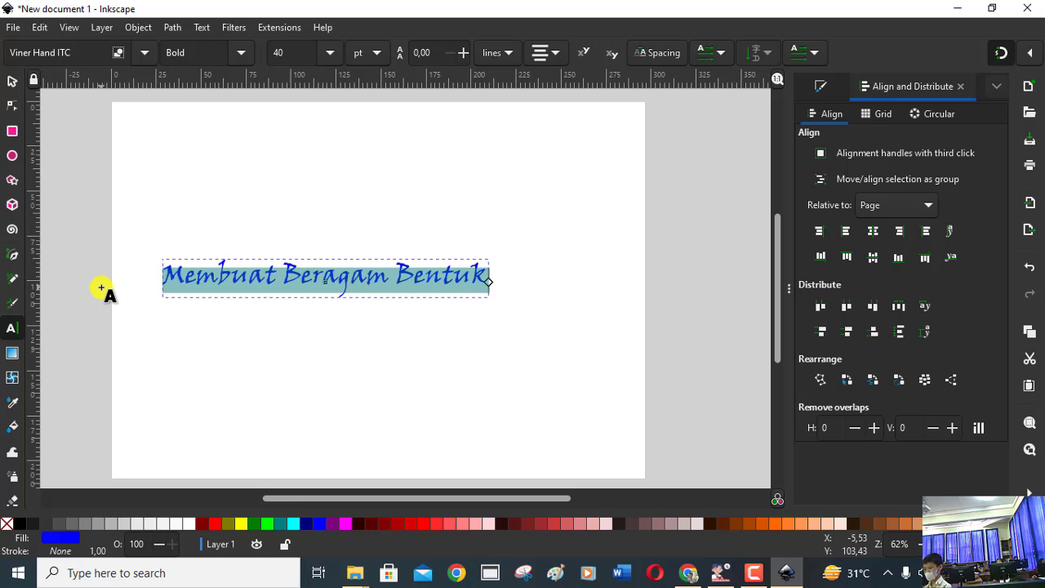
{"action": "left_click", "coordinate": [241, 58]}
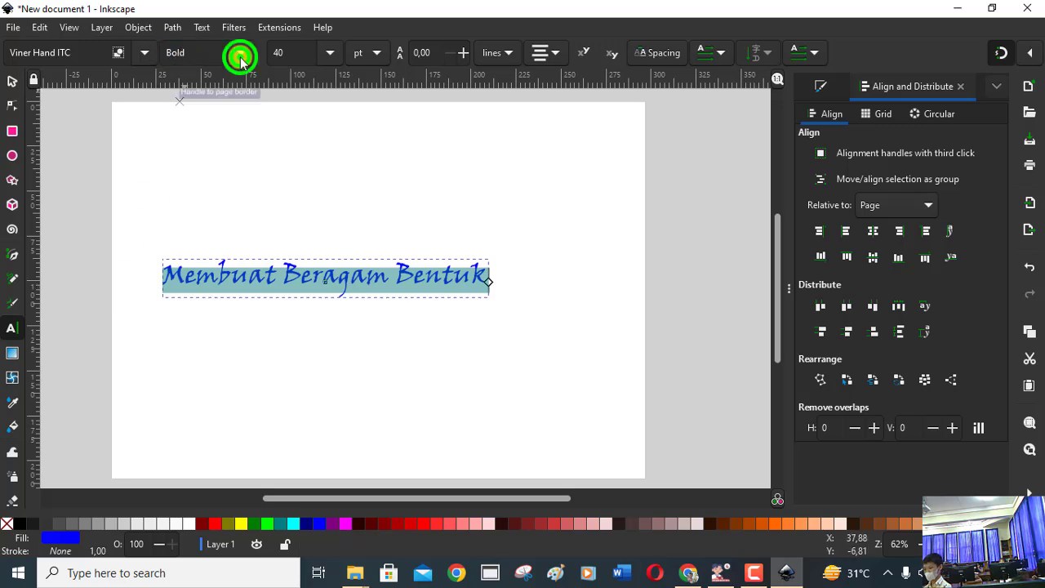
{"action": "left_click", "coordinate": [236, 53]}
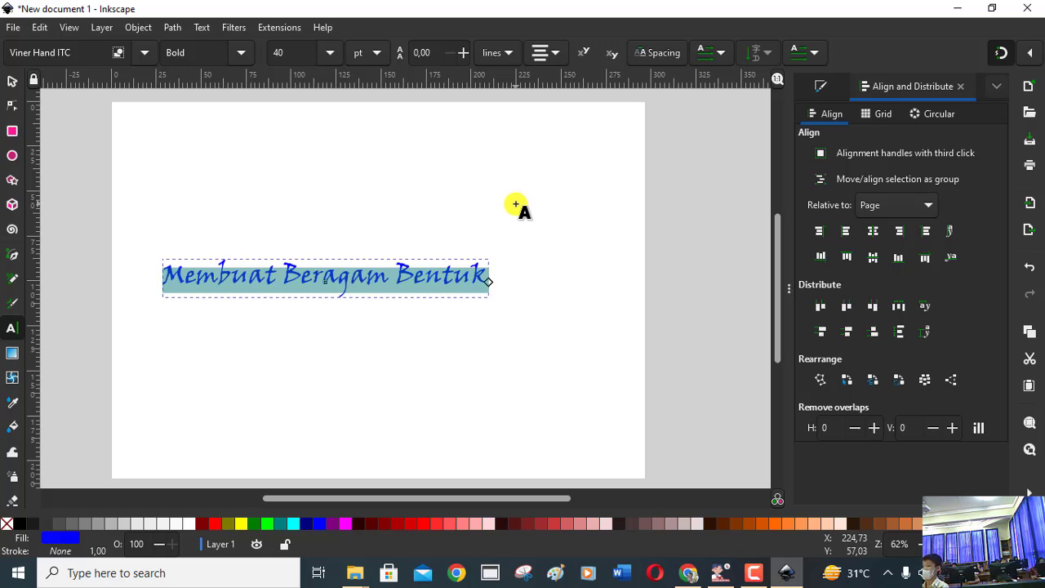
Drag the title as an object to the page's top-left corner and deselect it
{"action": "left_click", "coordinate": [16, 80]}
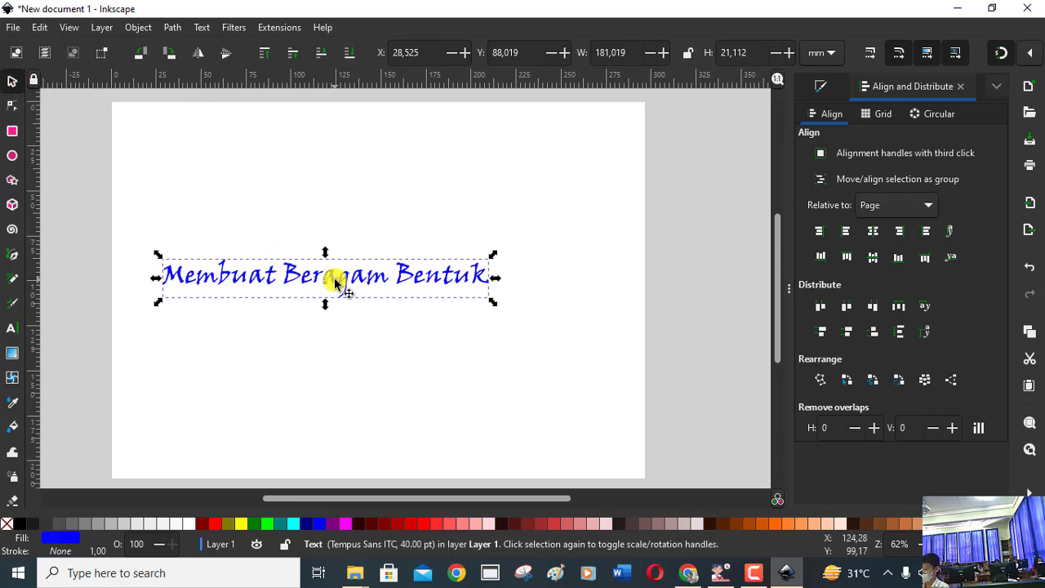
{"action": "mouse_move", "coordinate": [335, 282]}
{"action": "left_mouse_down"}
{"action": "mouse_move", "coordinate": [368, 413]}
{"action": "mouse_move", "coordinate": [329, 289]}
{"action": "mouse_move", "coordinate": [427, 224]}
{"action": "mouse_move", "coordinate": [171, 258]}
{"action": "mouse_move", "coordinate": [256, 236]}
{"action": "mouse_move", "coordinate": [310, 200]}
{"action": "mouse_move", "coordinate": [292, 121]}
{"action": "left_mouse_up"}
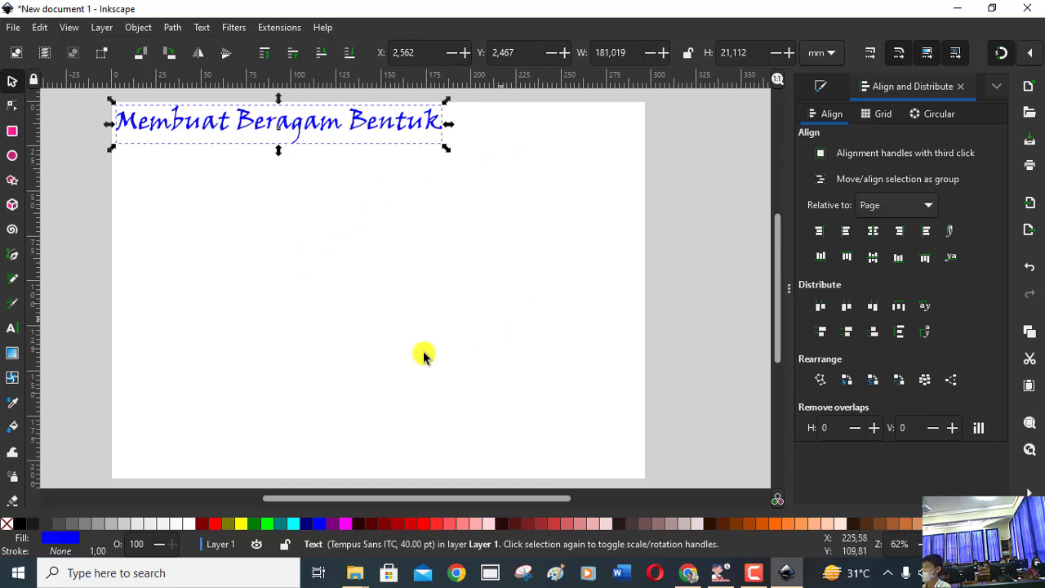
{"action": "left_click", "coordinate": [513, 260]}
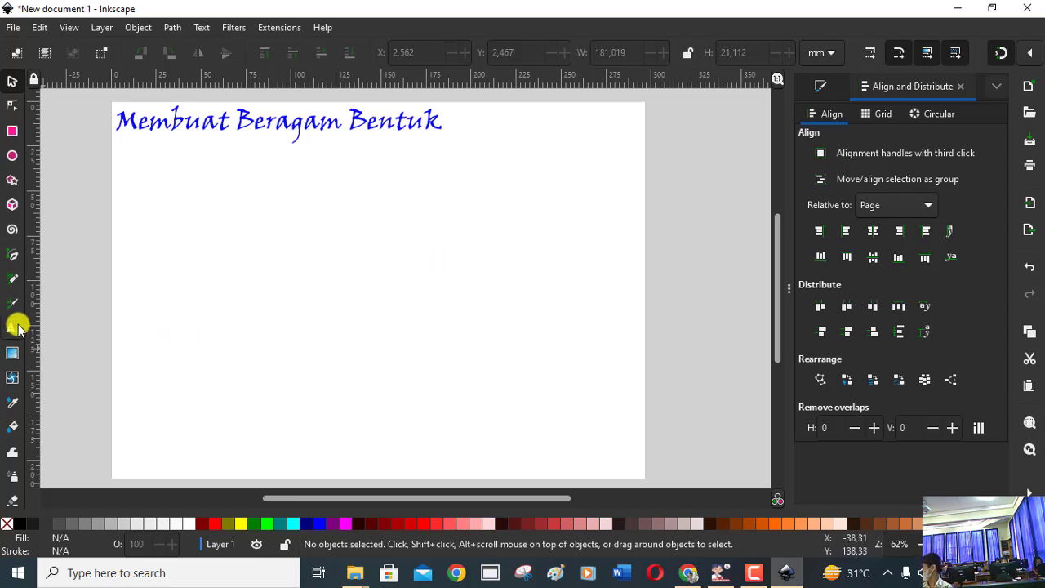
Type a byline 'Oleh :' with the author's name and '/ 4B' near the centre, then select it
{"action": "left_click", "coordinate": [16, 327]}
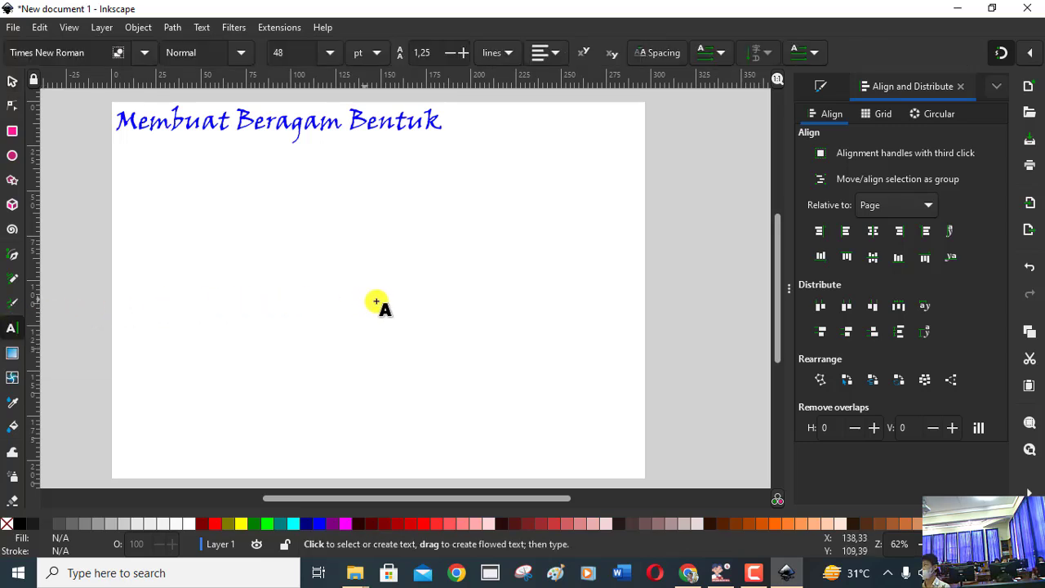
{"action": "left_click", "coordinate": [323, 299]}
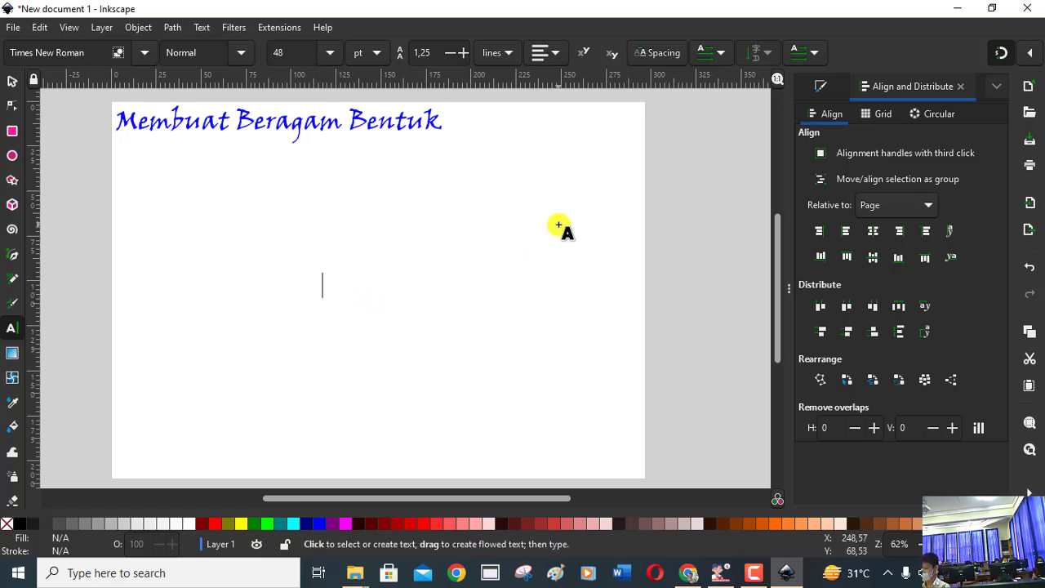
{"action": "type", "text": "01"}
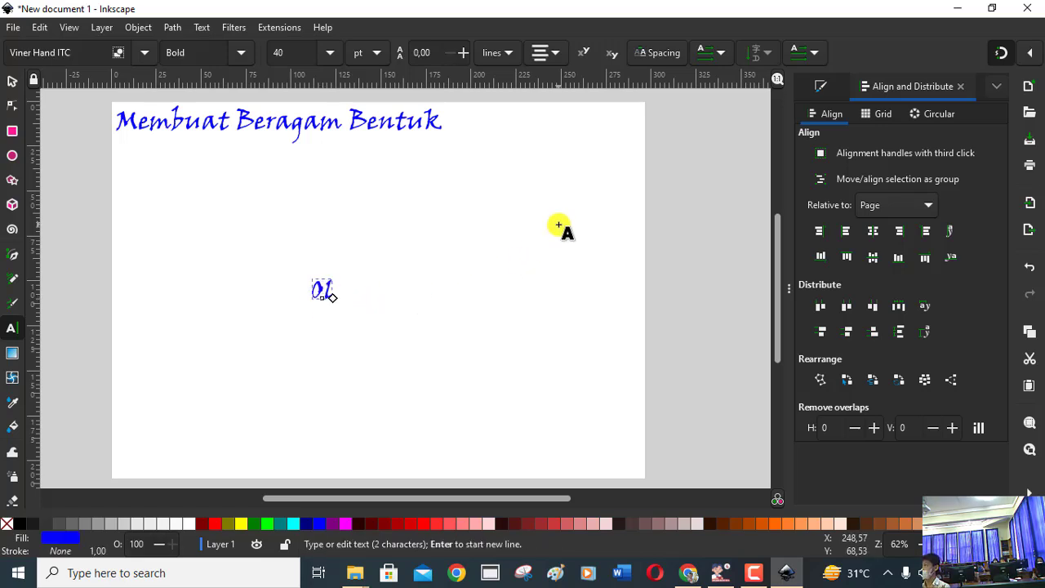
{"action": "type", "text": "eh "}
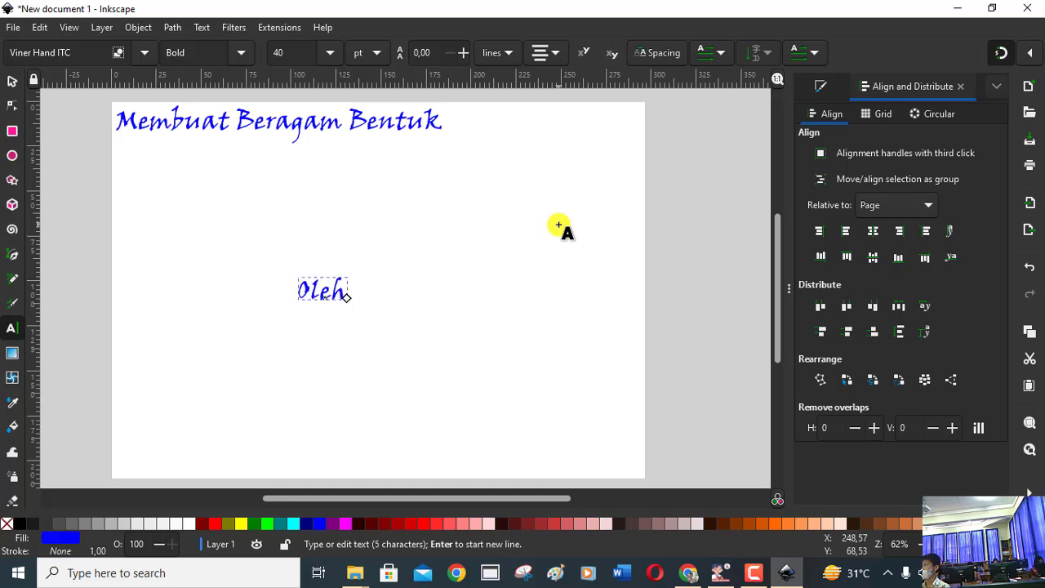
{"action": "type", "text": ": Agu"}
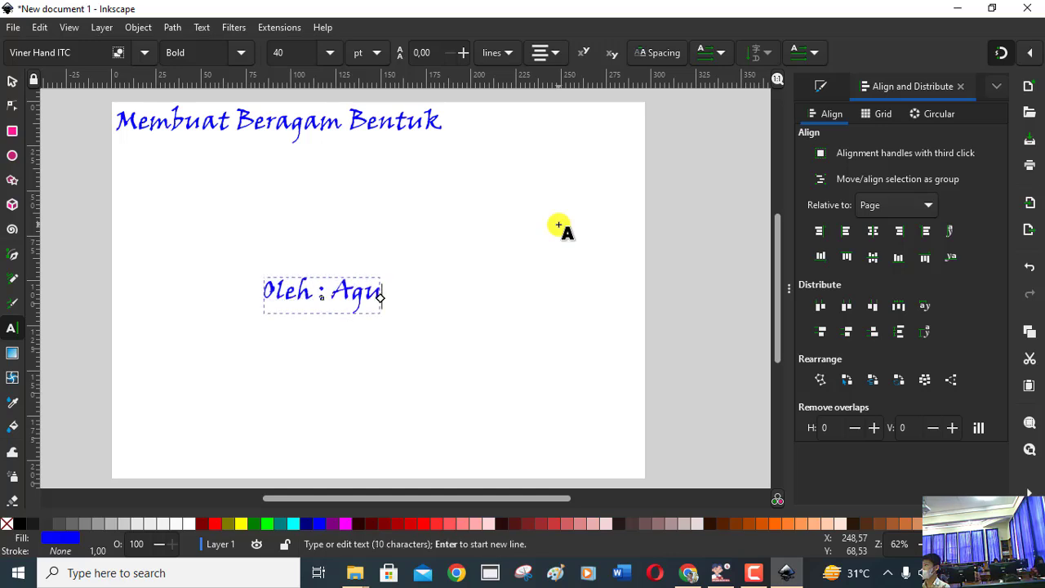
{"action": "type", "text": "ng"}
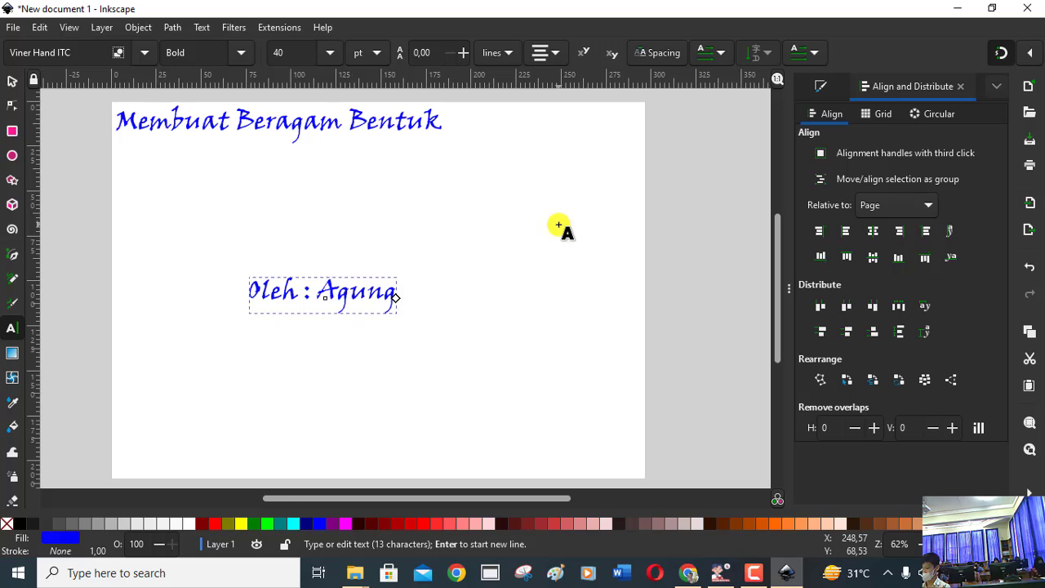
{"action": "type", "text": "/"}
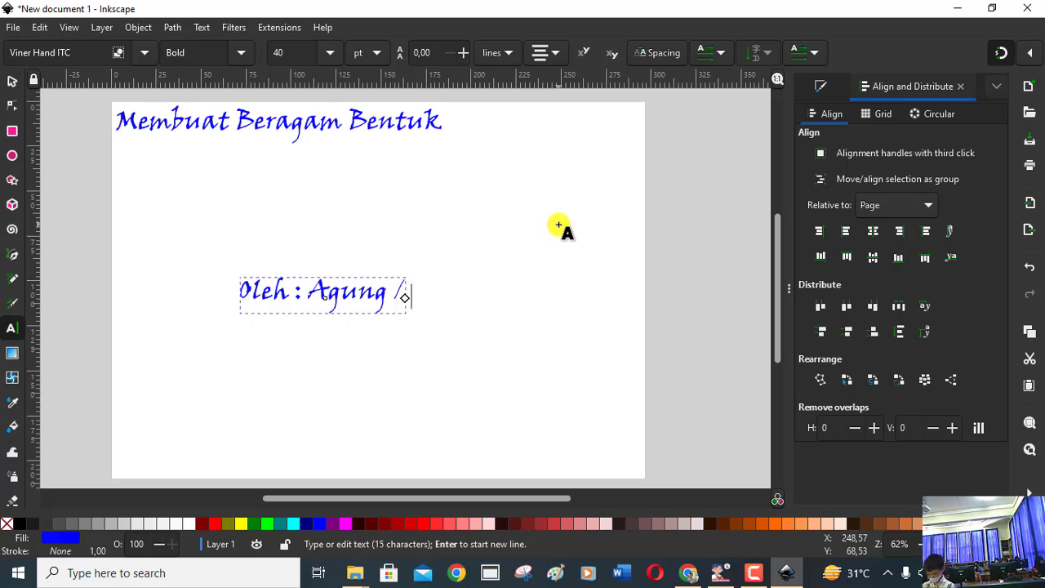
{"action": "type", "text": " 4B"}
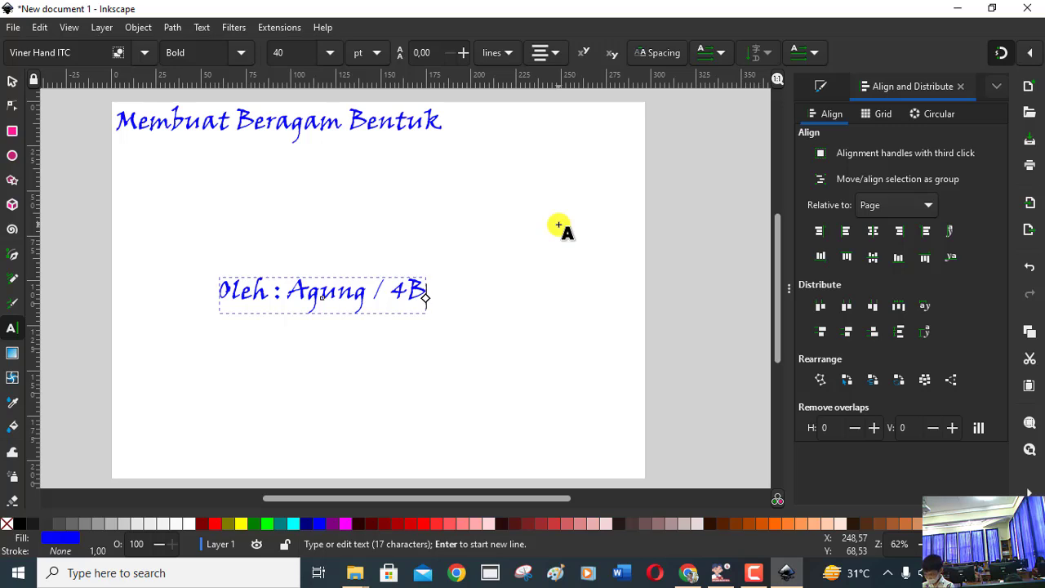
{"action": "key", "text": "ctrl+shift+Left"}
{"action": "key", "text": "ctrl+shift+Left"}
{"action": "key", "text": "ctrl+shift+Left"}
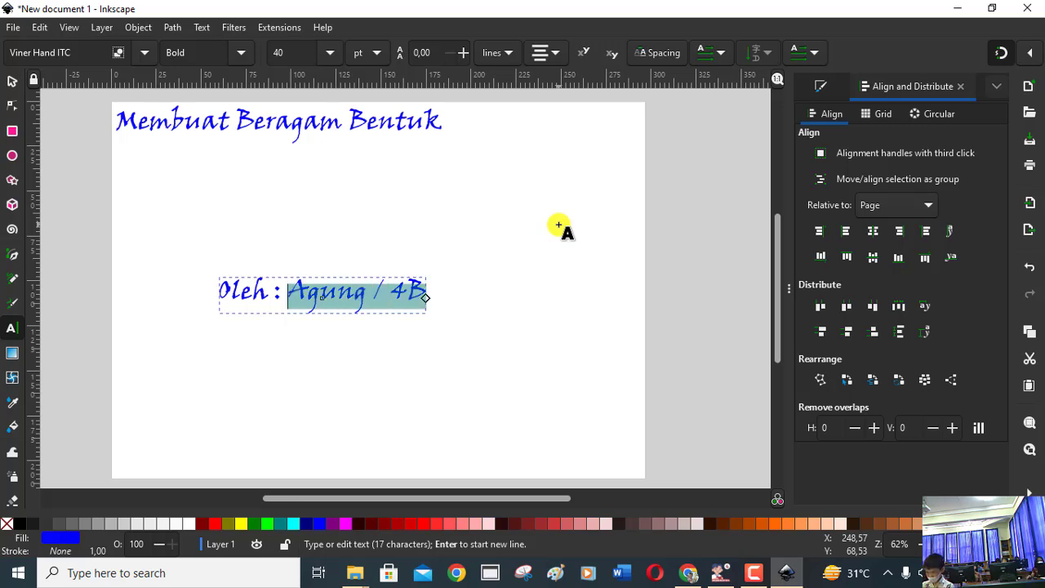
{"action": "key", "text": "ctrl+shift+Left"}
{"action": "key", "text": "ctrl+shift+Left"}
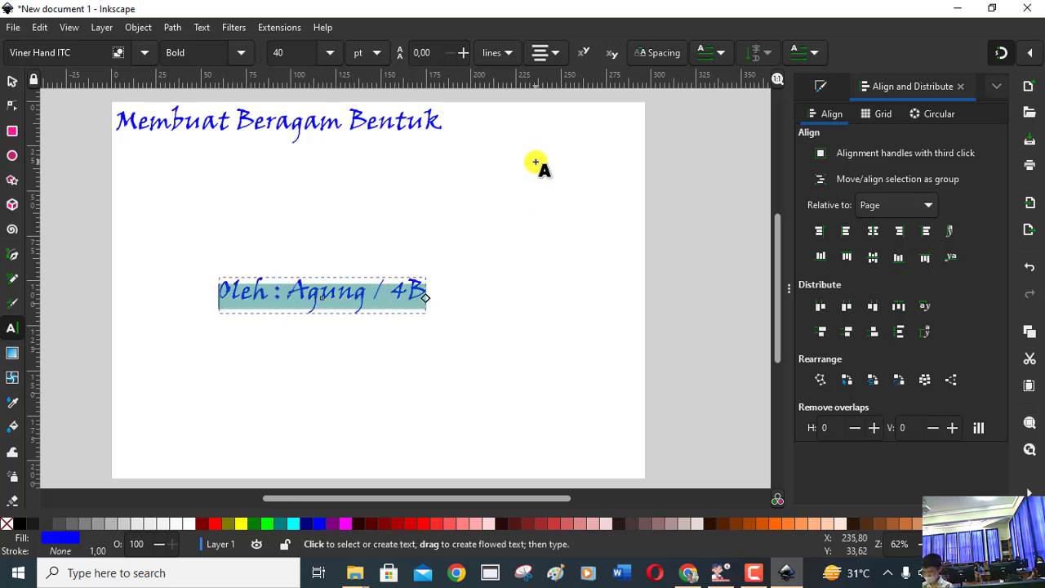
Make the byline 20 pt Snap ITC in red and move it beneath the title
{"action": "left_click", "coordinate": [329, 52]}
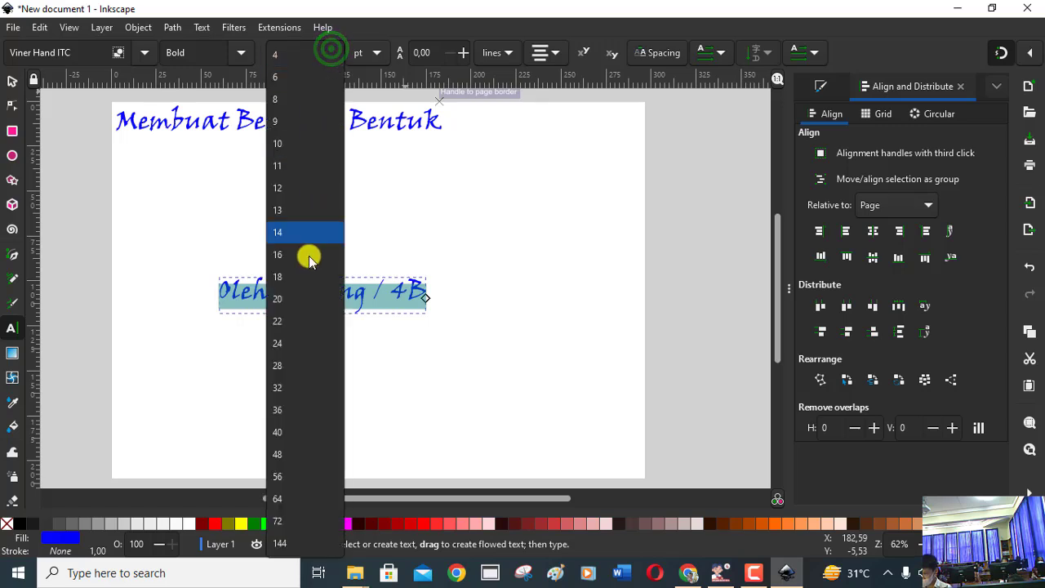
{"action": "left_click", "coordinate": [290, 299]}
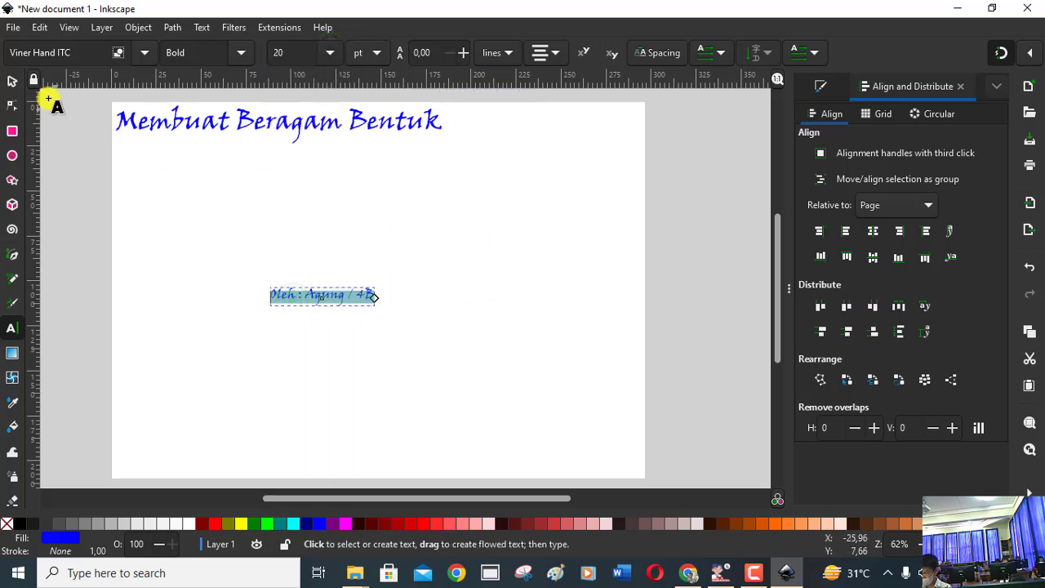
{"action": "left_click", "coordinate": [144, 58]}
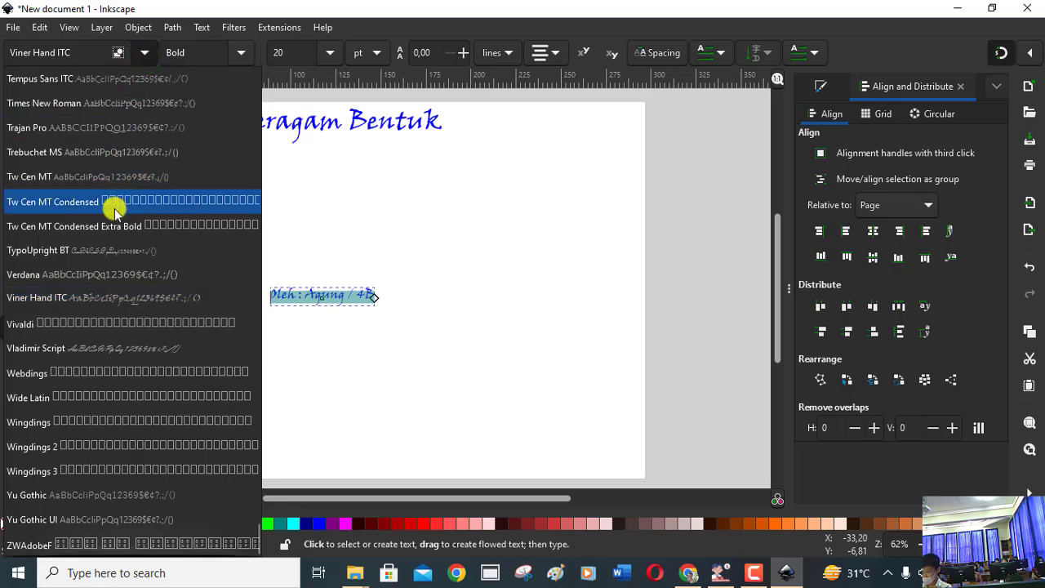
{"action": "scroll", "coordinate": [114, 214], "scroll_direction": "up", "scroll_amount": 2}
{"action": "scroll", "coordinate": [112, 221], "scroll_direction": "up", "scroll_amount": 2}
{"action": "scroll", "coordinate": [113, 221], "scroll_direction": "up", "scroll_amount": 3}
{"action": "scroll", "coordinate": [116, 225], "scroll_direction": "up", "scroll_amount": 2}
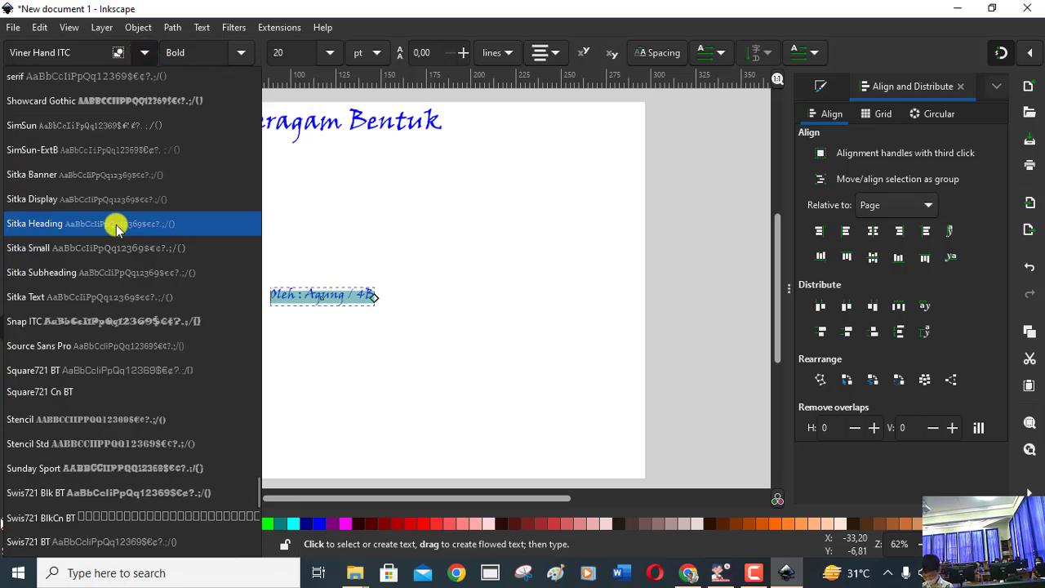
{"action": "left_click", "coordinate": [104, 321]}
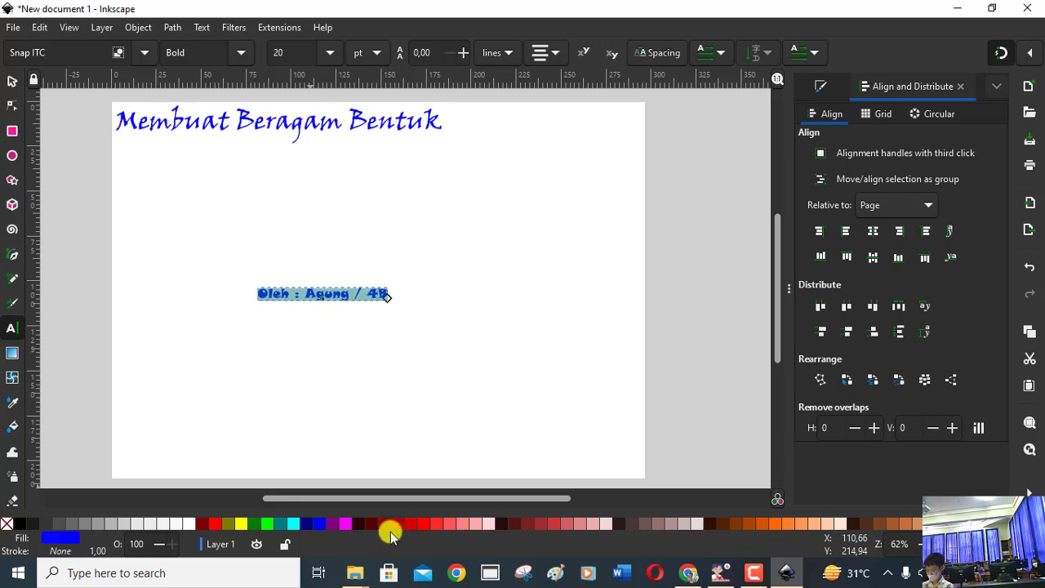
{"action": "left_click", "coordinate": [218, 525]}
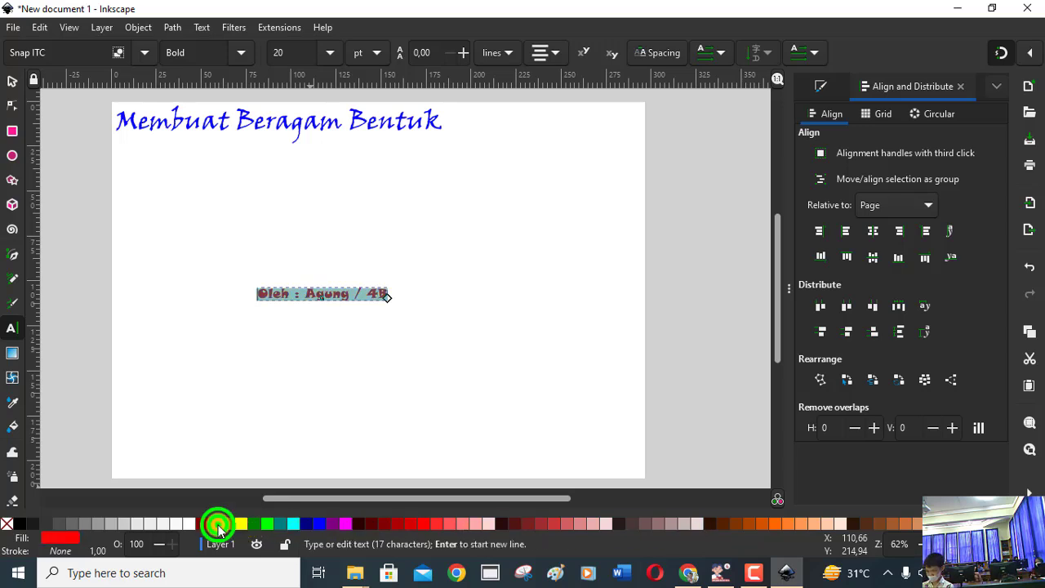
{"action": "left_click", "coordinate": [7, 82]}
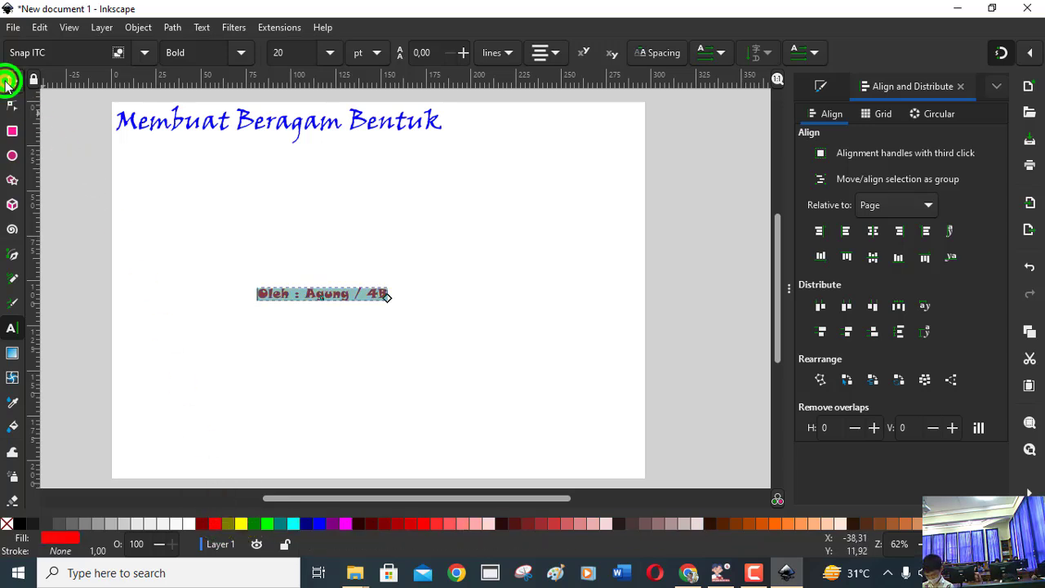
{"action": "mouse_move", "coordinate": [311, 295]}
{"action": "left_mouse_down"}
{"action": "mouse_move", "coordinate": [282, 241]}
{"action": "mouse_move", "coordinate": [168, 145]}
{"action": "left_mouse_up"}
Deselect the byline and open the File menu
{"action": "left_click", "coordinate": [225, 187]}
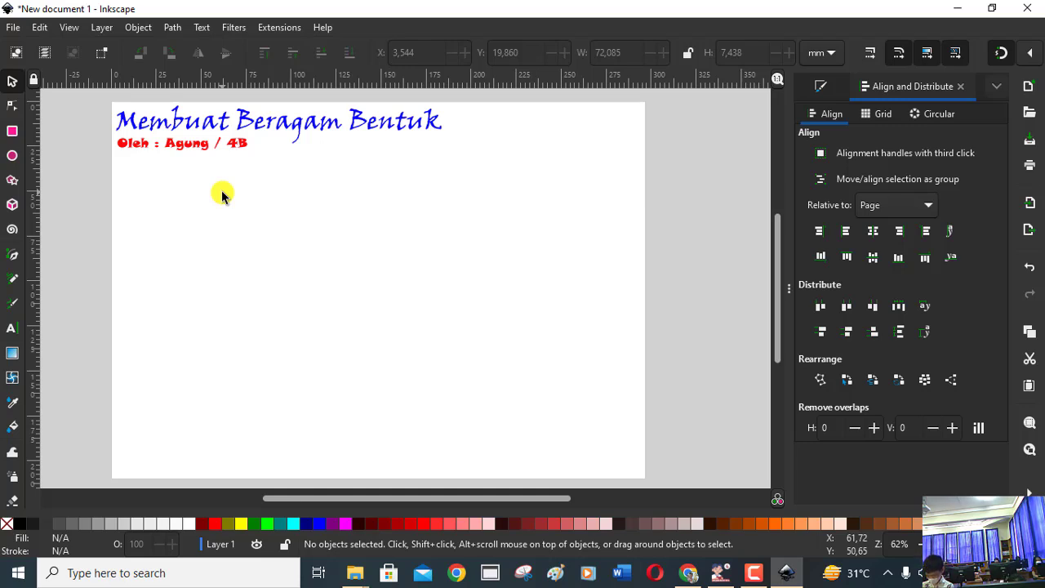
{"action": "left_click", "coordinate": [16, 28]}
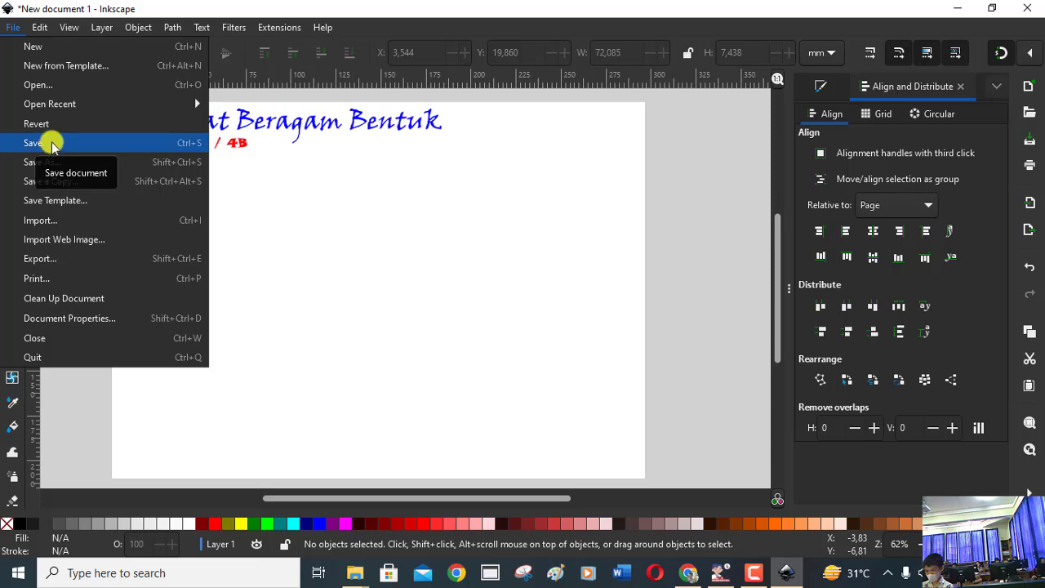
Choose Save and browse to the Documents\SD ISR\2425\KELAS 4B folder
{"action": "left_click", "coordinate": [51, 144]}
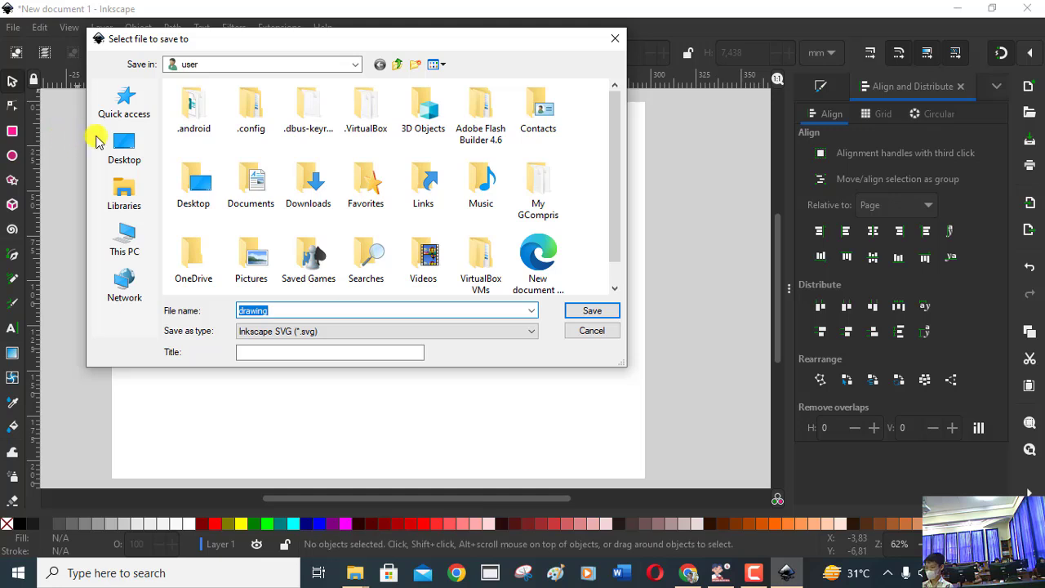
{"action": "left_click", "coordinate": [131, 186]}
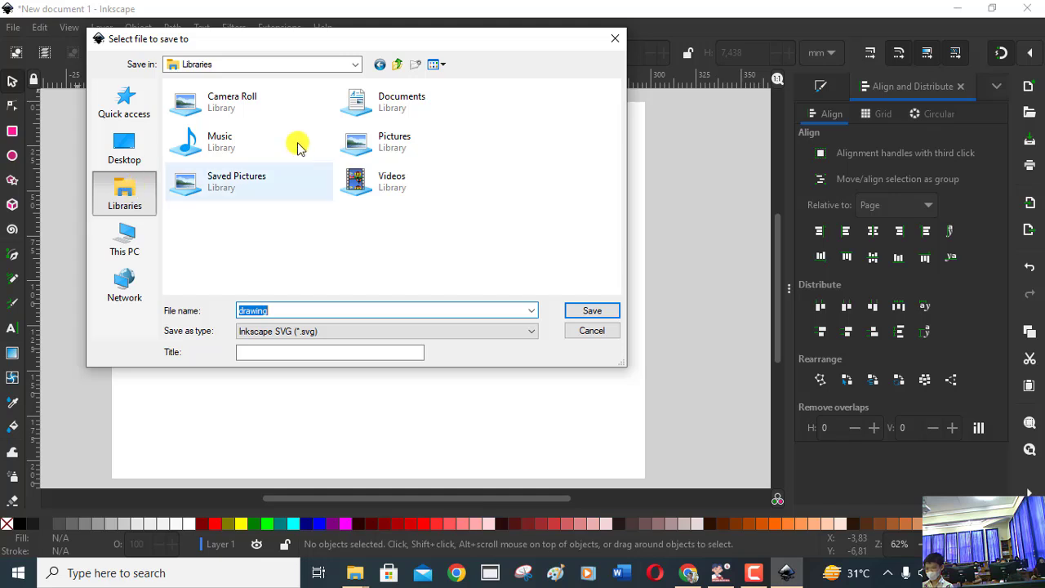
{"action": "left_click", "coordinate": [389, 106]}
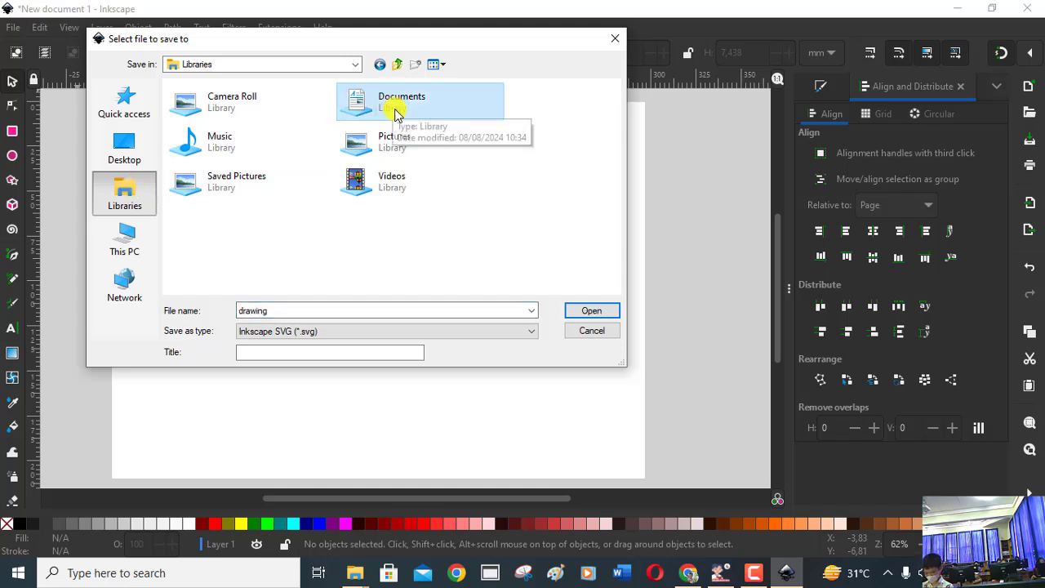
{"action": "left_click", "coordinate": [592, 311]}
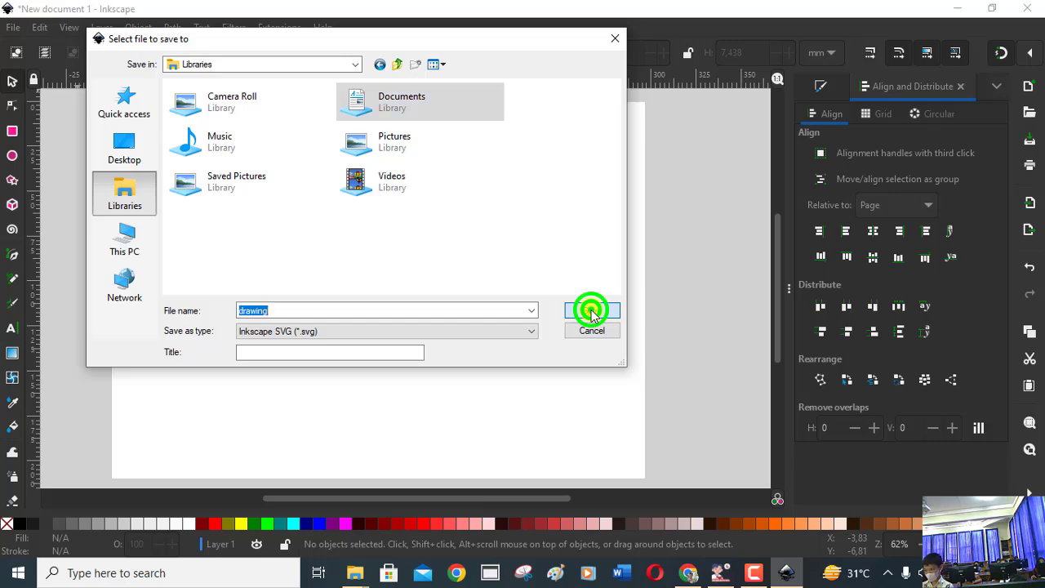
{"action": "scroll", "coordinate": [292, 167], "scroll_direction": "down", "scroll_amount": 1}
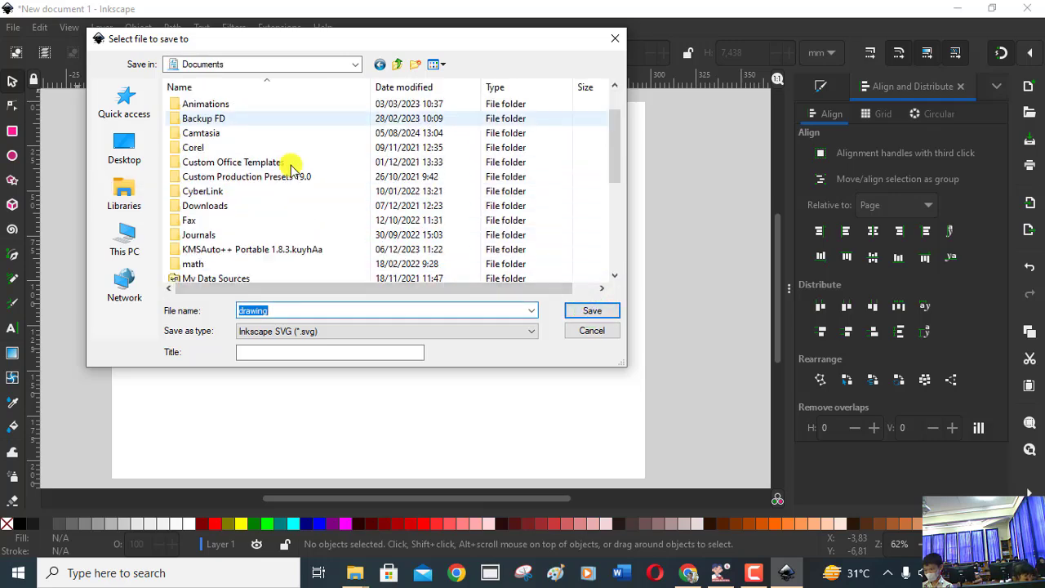
{"action": "scroll", "coordinate": [292, 168], "scroll_direction": "down", "scroll_amount": 2}
{"action": "scroll", "coordinate": [292, 167], "scroll_direction": "down", "scroll_amount": 2}
{"action": "scroll", "coordinate": [324, 179], "scroll_direction": "down", "scroll_amount": 1}
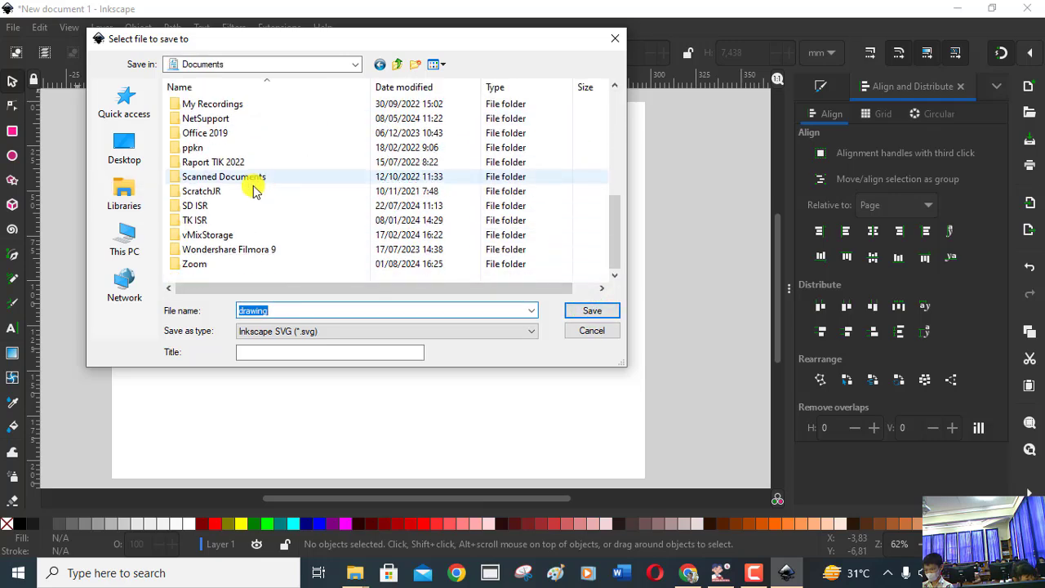
{"action": "left_click", "coordinate": [204, 206]}
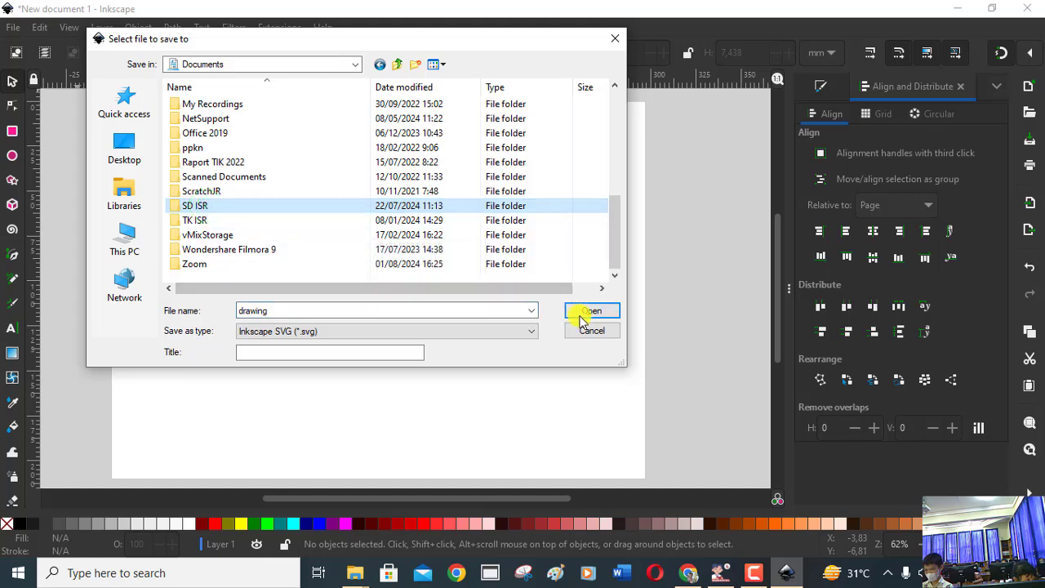
{"action": "left_click", "coordinate": [591, 314]}
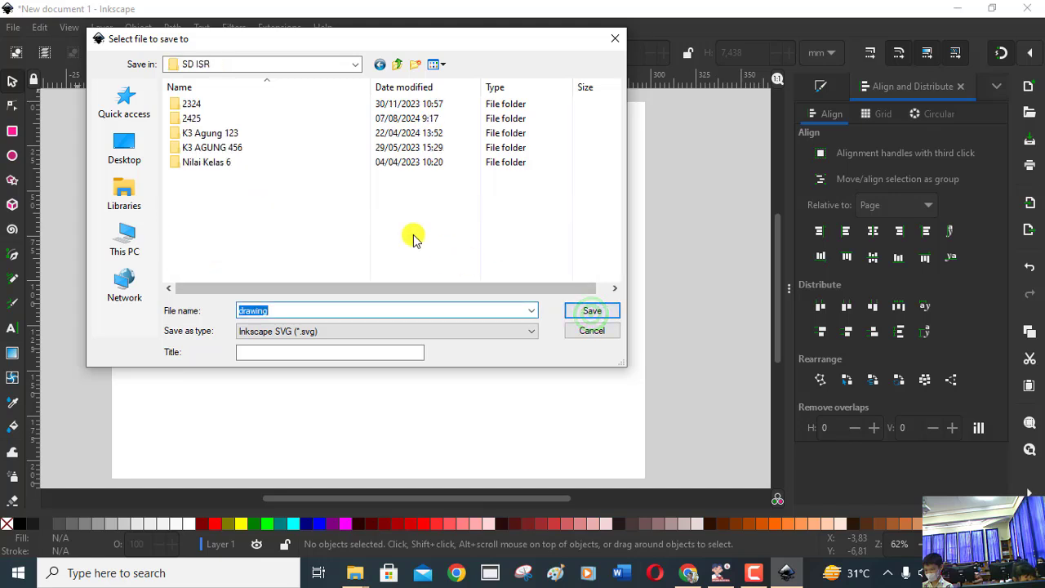
{"action": "left_click", "coordinate": [200, 119]}
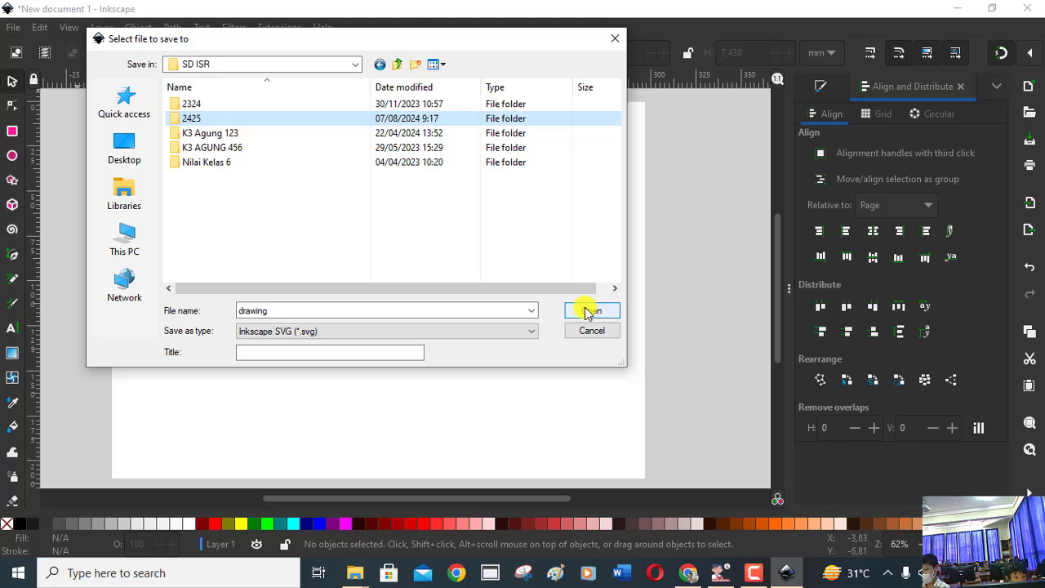
{"action": "left_click", "coordinate": [587, 312]}
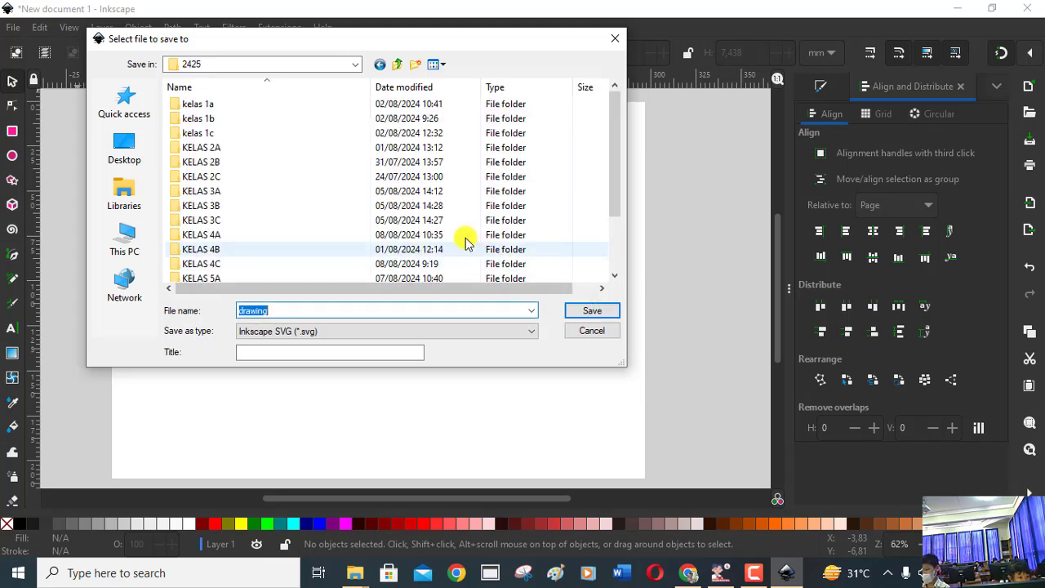
{"action": "scroll", "coordinate": [289, 171], "scroll_direction": "down", "scroll_amount": 1}
{"action": "scroll", "coordinate": [289, 171], "scroll_direction": "down", "scroll_amount": 1}
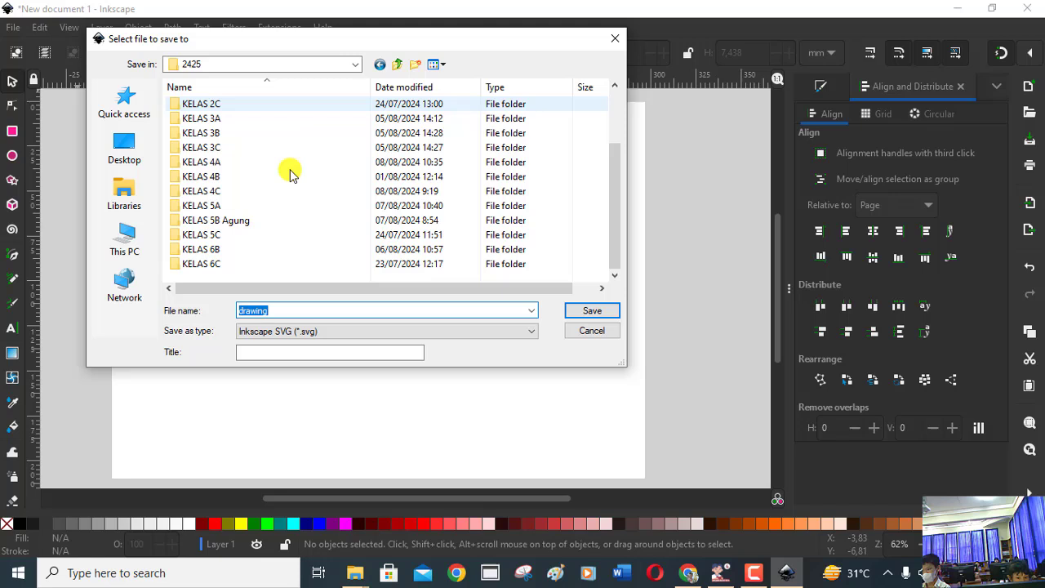
{"action": "left_click", "coordinate": [204, 177]}
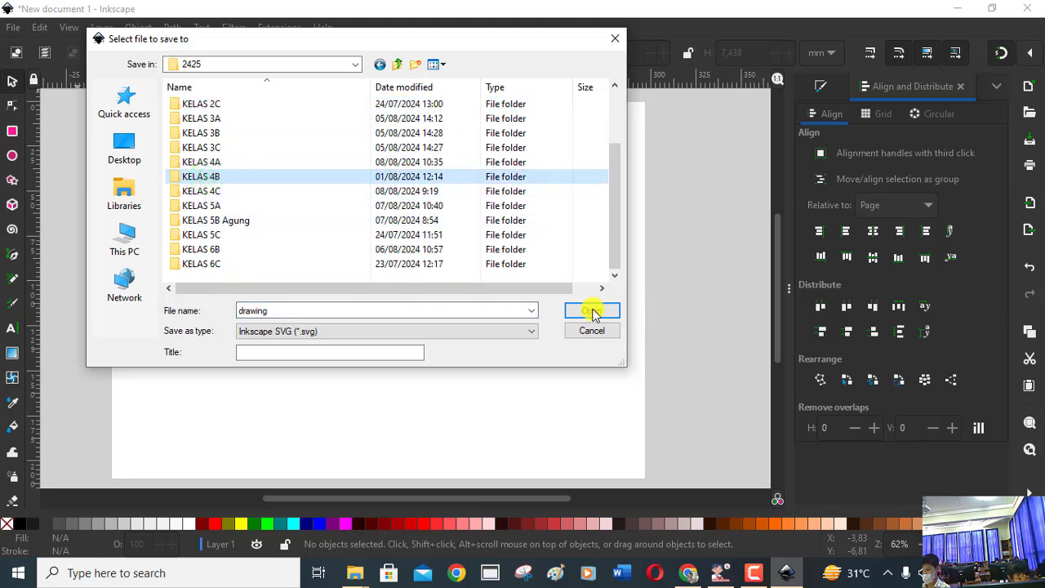
{"action": "left_click", "coordinate": [592, 312]}
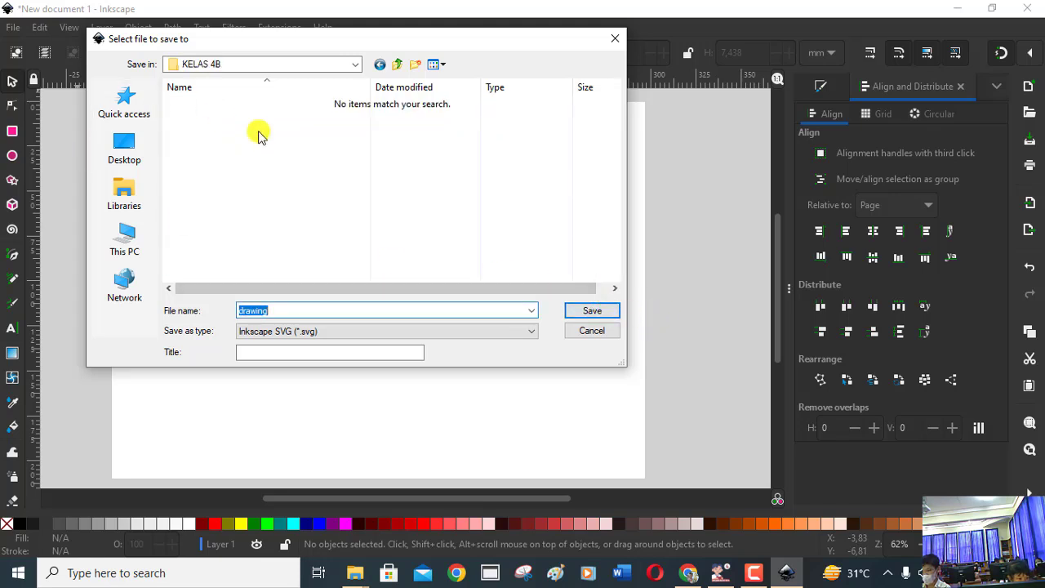
Name the file 'Beragam Bentuk' plus the author's name and '4B 1', then save
{"action": "left_click", "coordinate": [303, 311]}
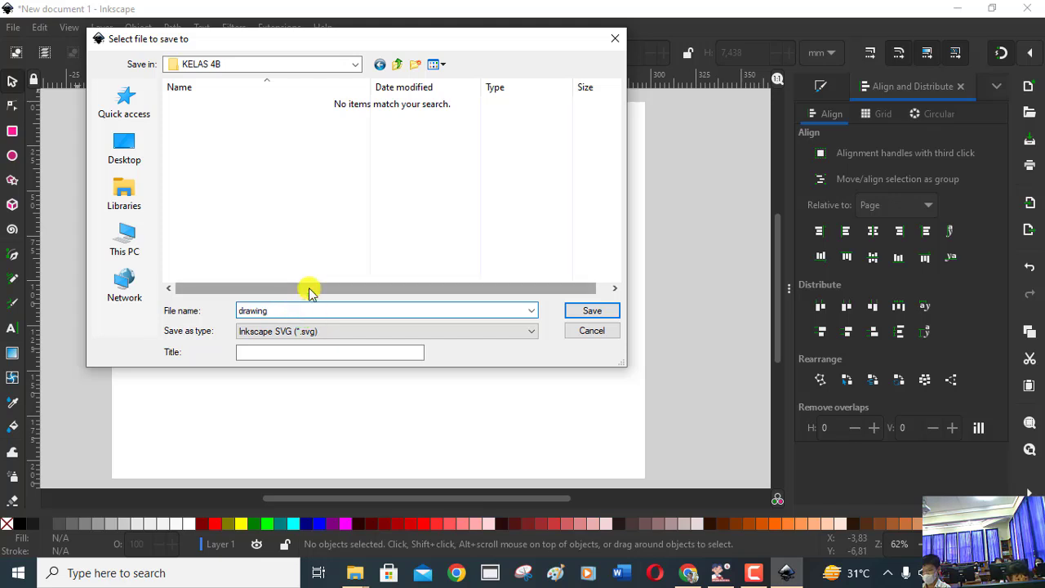
{"action": "key", "text": "BackSpace"}
{"action": "key", "text": "BackSpace"}
{"action": "key", "text": "BackSpace"}
{"action": "key", "text": "BackSpace"}
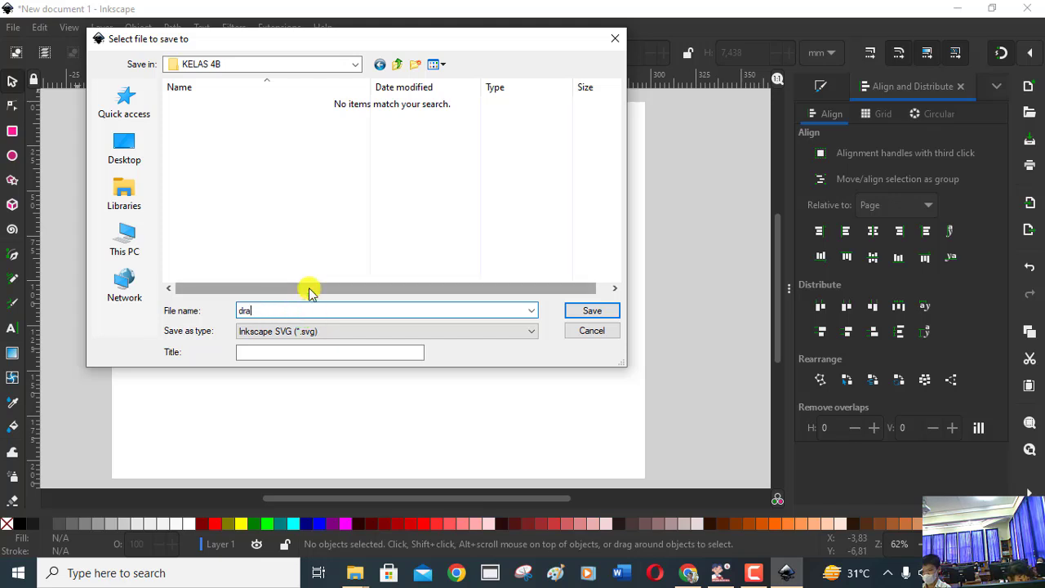
{"action": "key", "text": "BackSpace"}
{"action": "key", "text": "BackSpace"}
{"action": "key", "text": "BackSpace"}
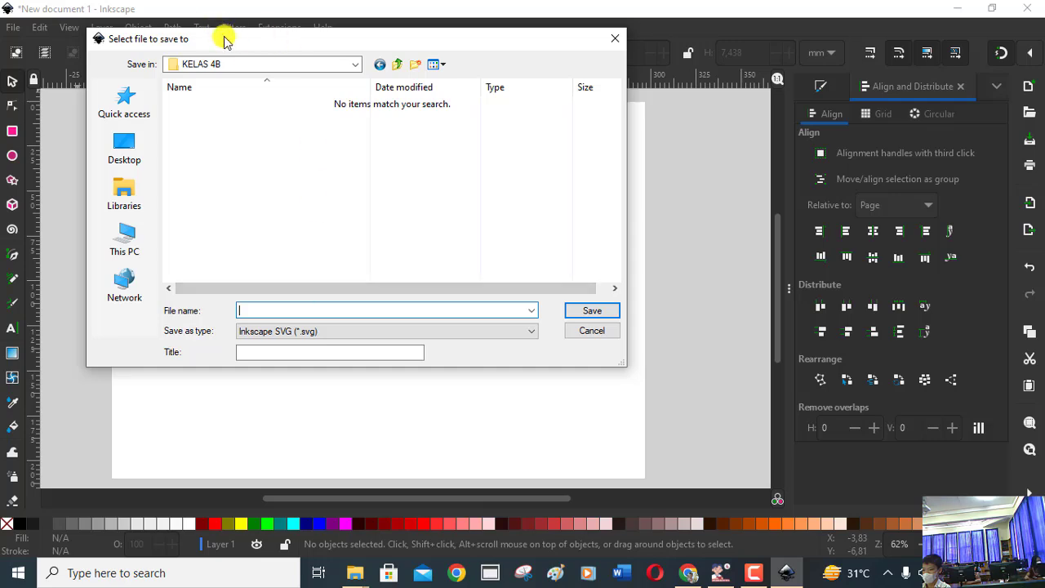
{"action": "mouse_move", "coordinate": [224, 39]}
{"action": "left_mouse_down"}
{"action": "mouse_move", "coordinate": [489, 90]}
{"action": "mouse_move", "coordinate": [280, 75]}
{"action": "left_mouse_up"}
{"action": "type", "text": "Be"}
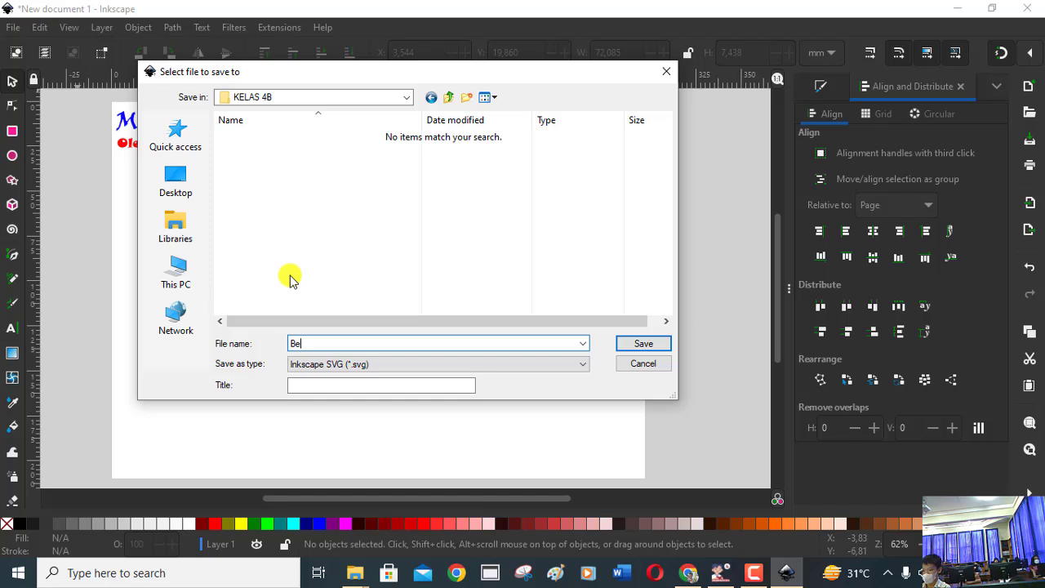
{"action": "type", "text": "r"}
{"action": "type", "text": "agam"}
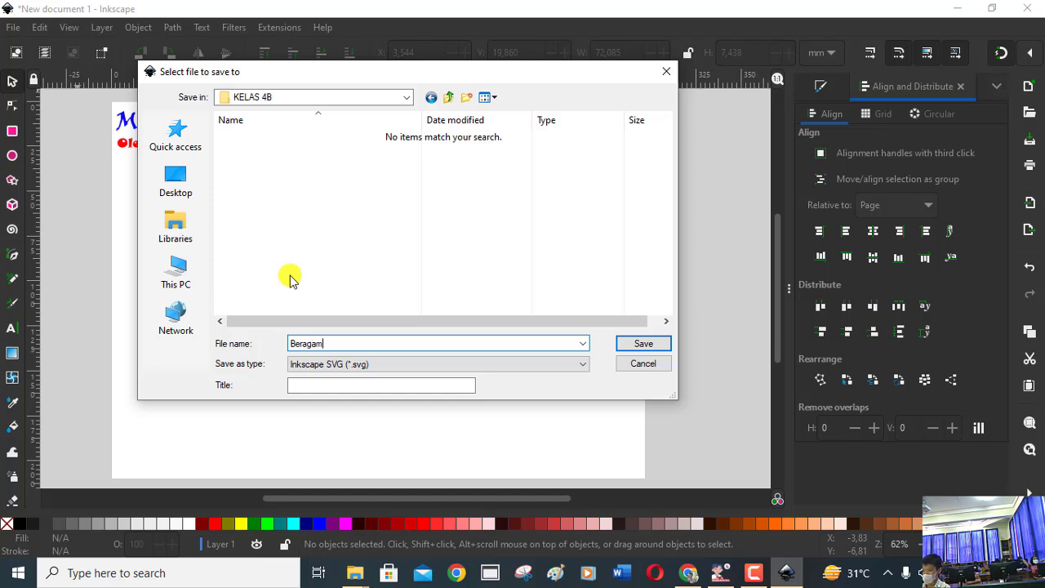
{"action": "type", "text": " Bentuk "}
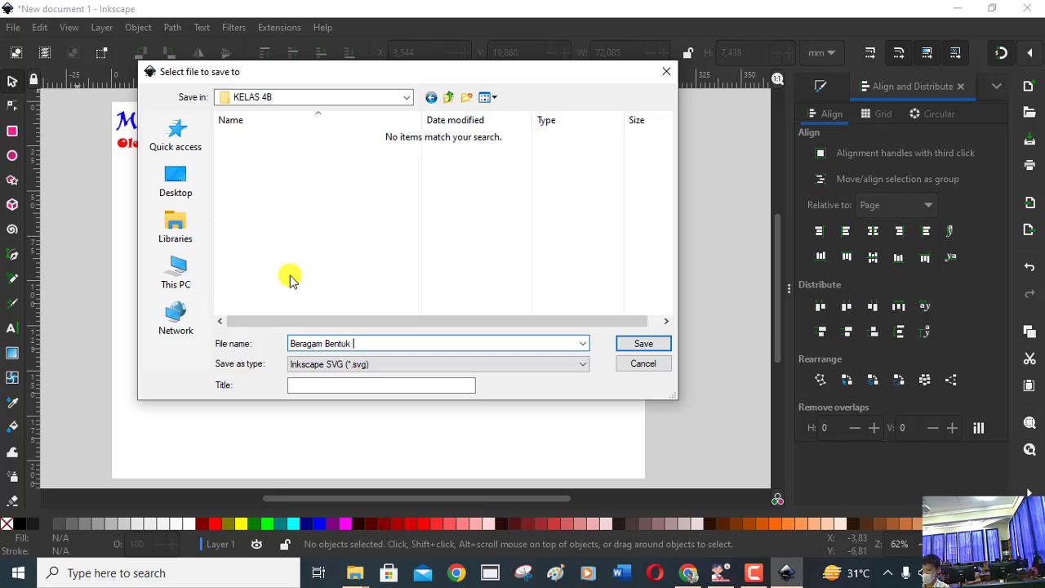
{"action": "type", "text": "Agung "}
{"action": "type", "text": "4B"}
{"action": "type", "text": " 1"}
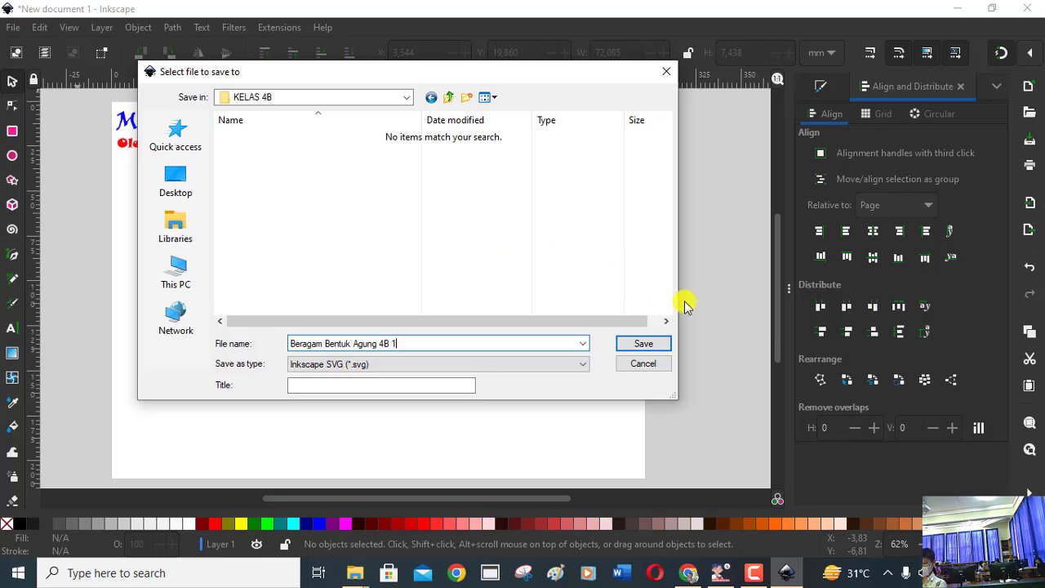
{"action": "left_click", "coordinate": [645, 343]}
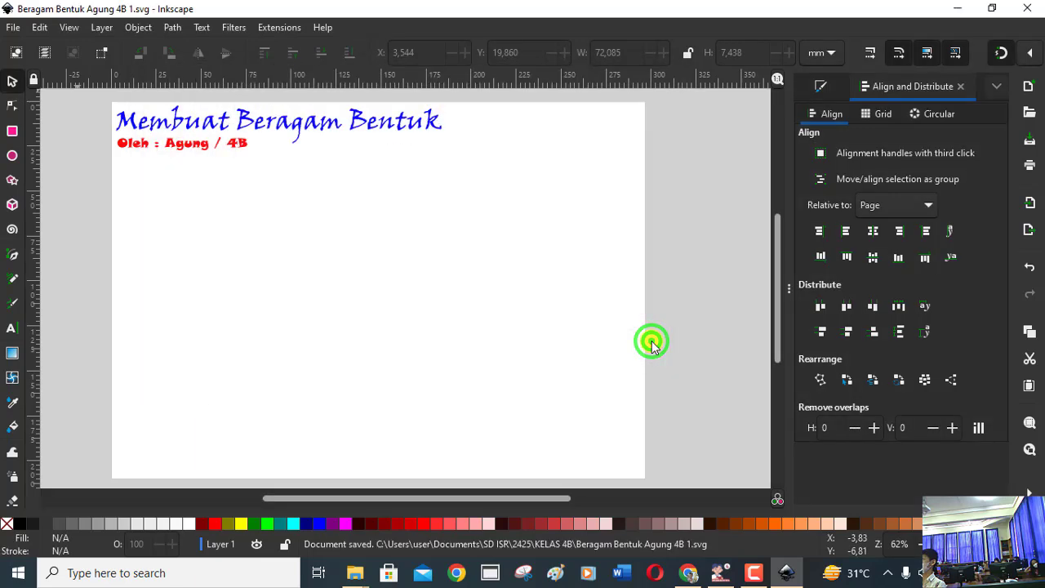
View the full shapes example in the Informatika Kelas 4 e-book, then return to Inkscape
{"action": "left_click", "coordinate": [721, 572]}
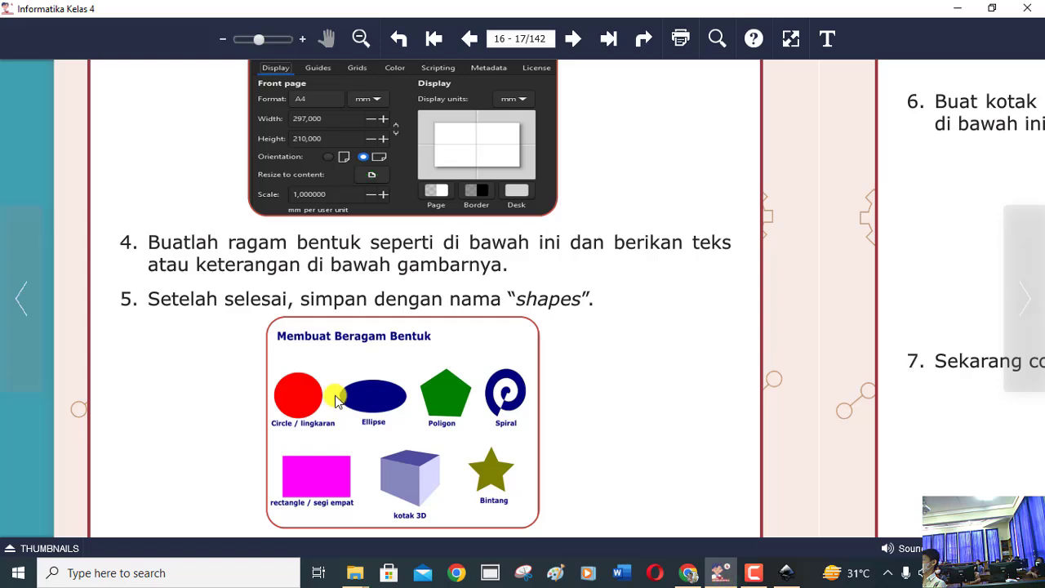
{"action": "left_click_drag", "start_coordinate": [255, 38], "coordinate": [294, 40]}
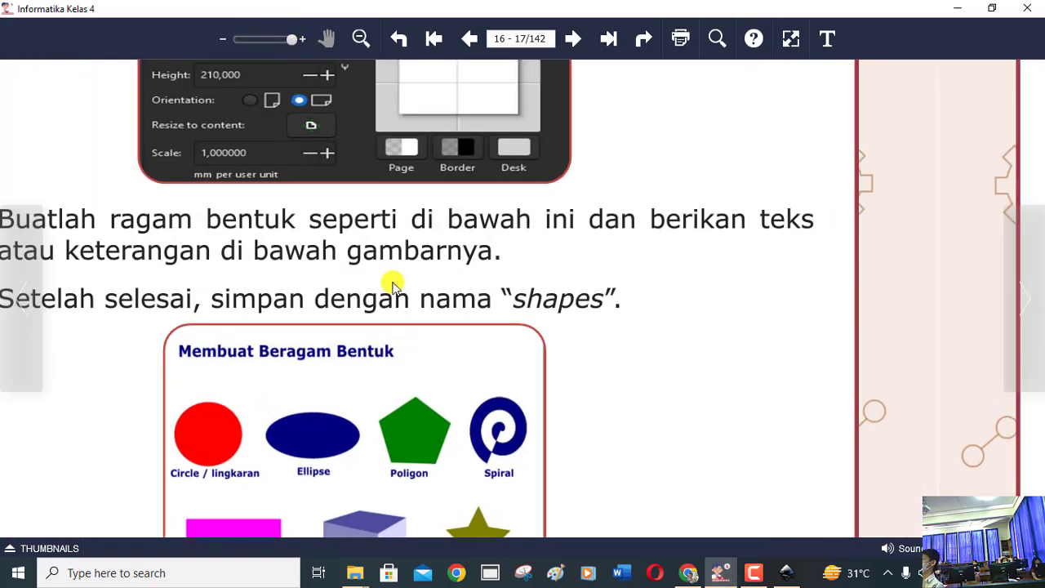
{"action": "left_click_drag", "start_coordinate": [479, 389], "coordinate": [478, 236]}
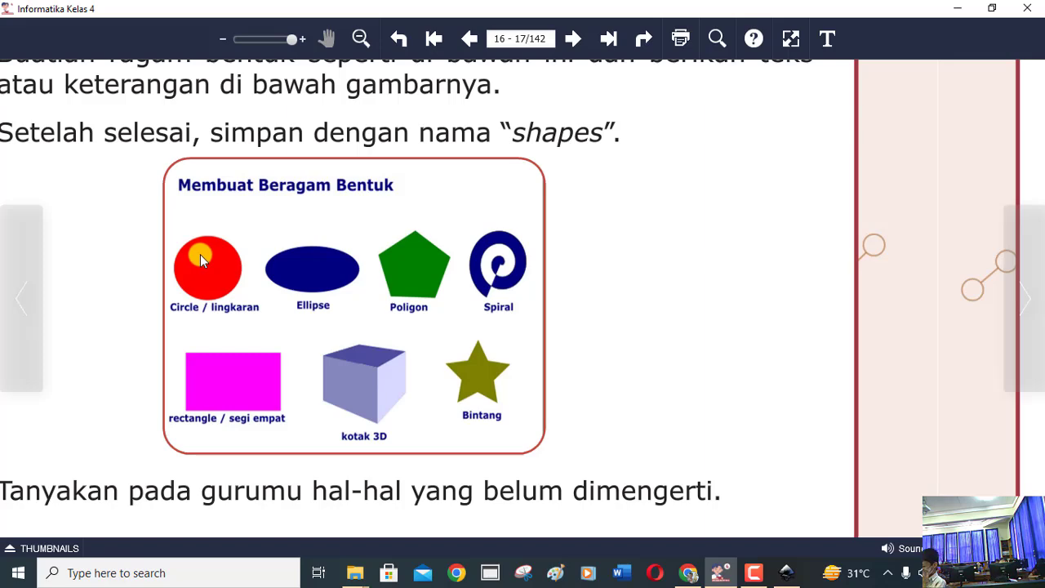
{"action": "key", "text": "alt+Tab"}
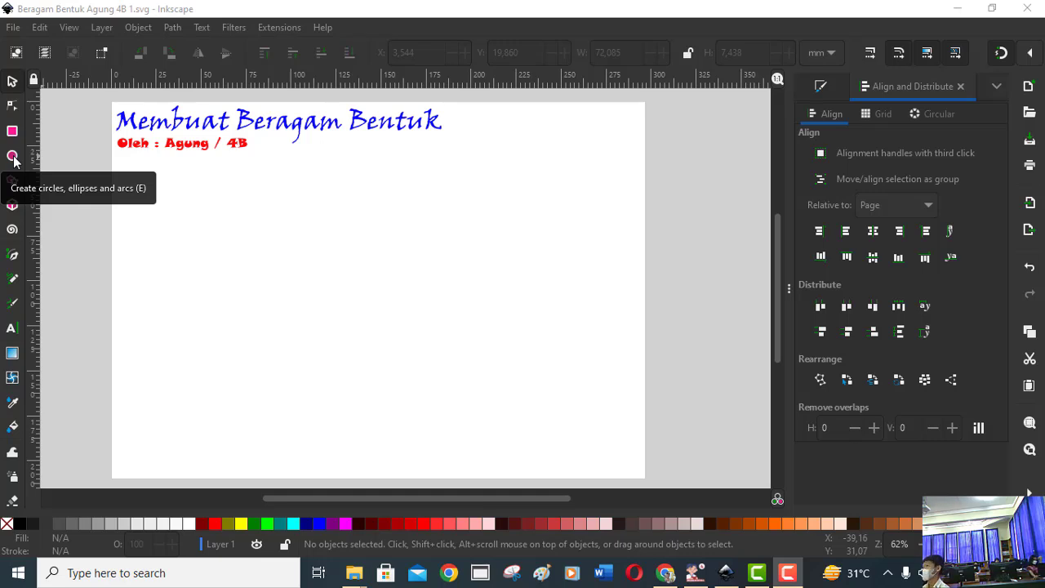
Draw a large red-filled circle below the byline and adjust its size
{"action": "left_click", "coordinate": [13, 157]}
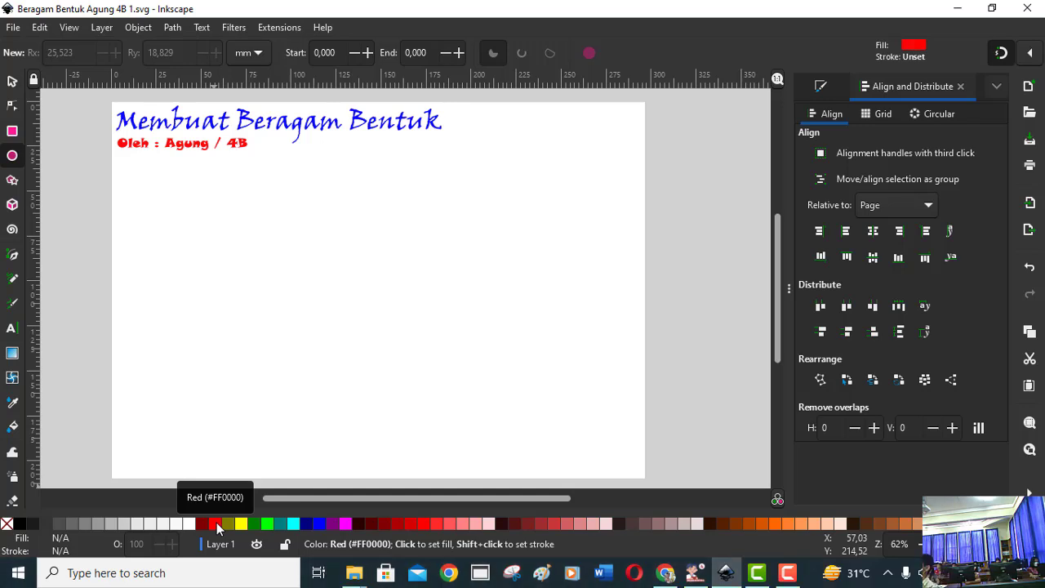
{"action": "left_click", "coordinate": [217, 529]}
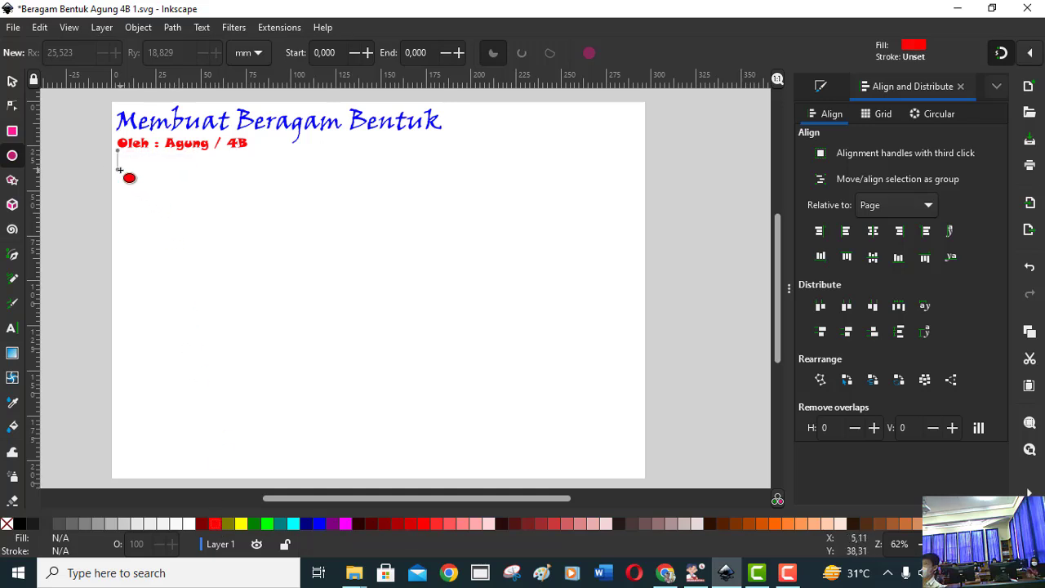
{"action": "left_click_drag", "start_coordinate": [119, 170], "coordinate": [162, 211]}
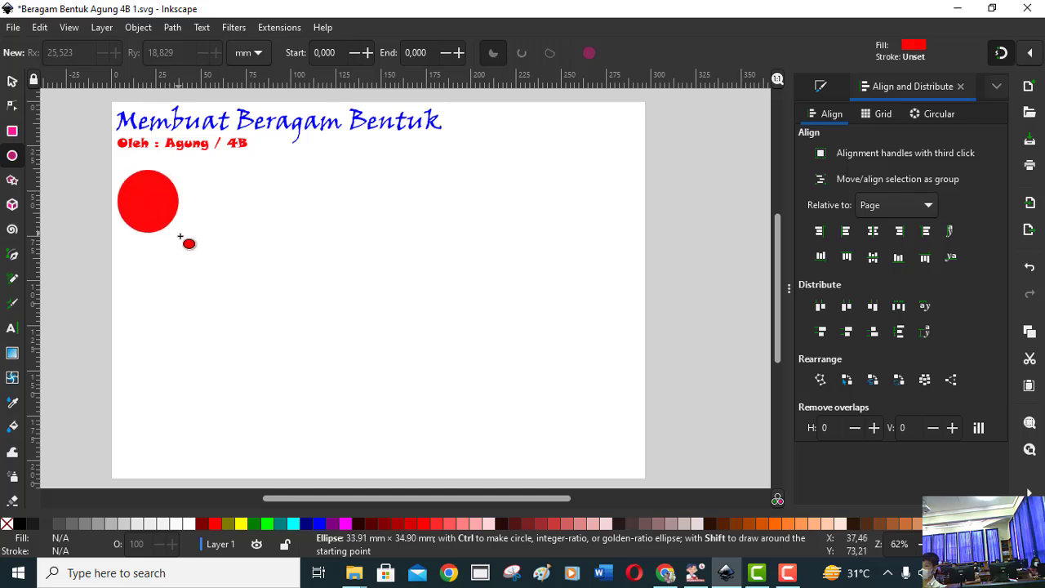
{"action": "left_click_drag", "start_coordinate": [161, 210], "coordinate": [211, 264]}
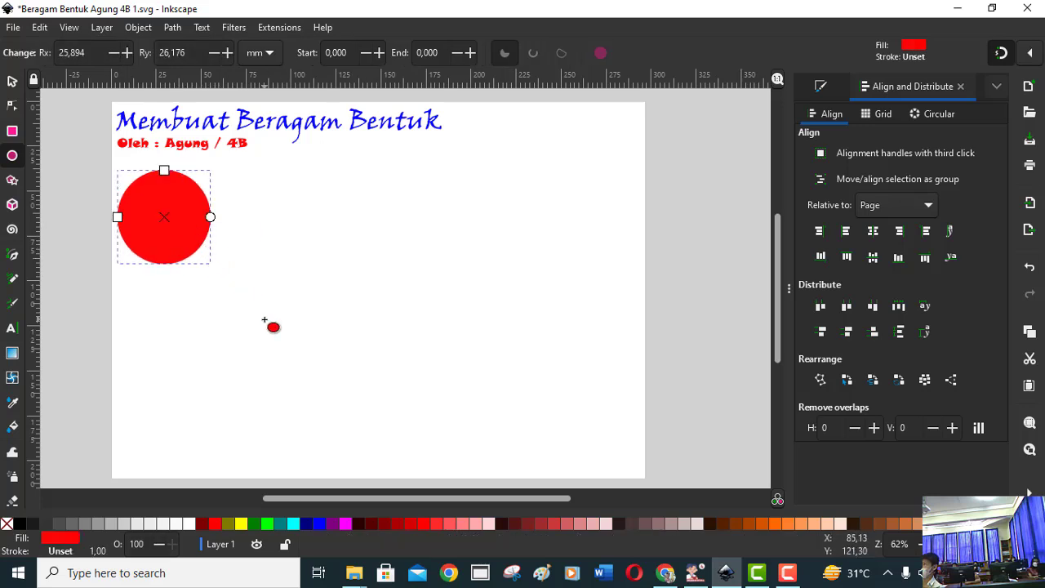
{"action": "left_click", "coordinate": [13, 81]}
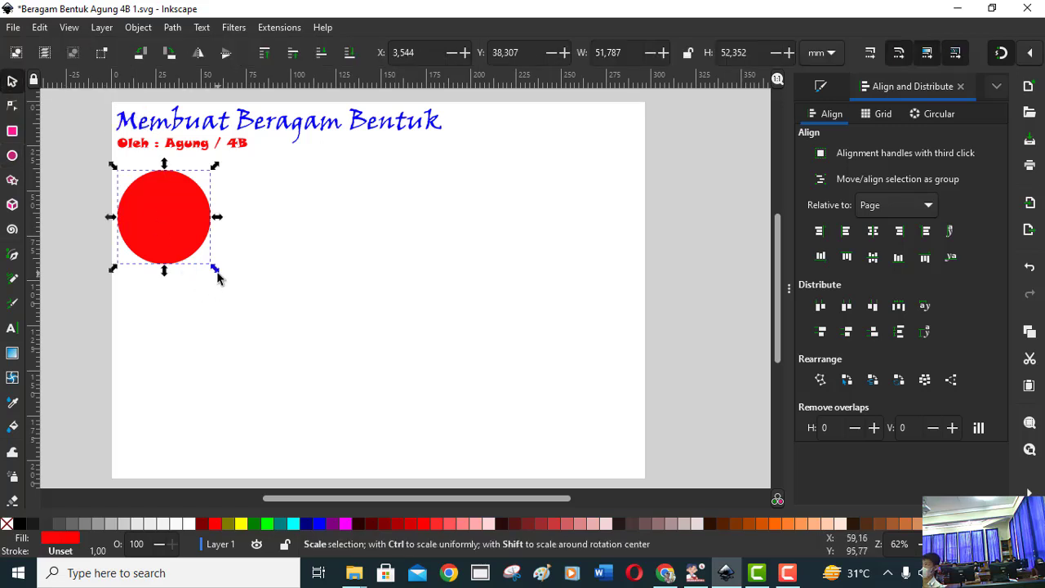
{"action": "left_click_drag", "start_coordinate": [215, 270], "coordinate": [275, 342]}
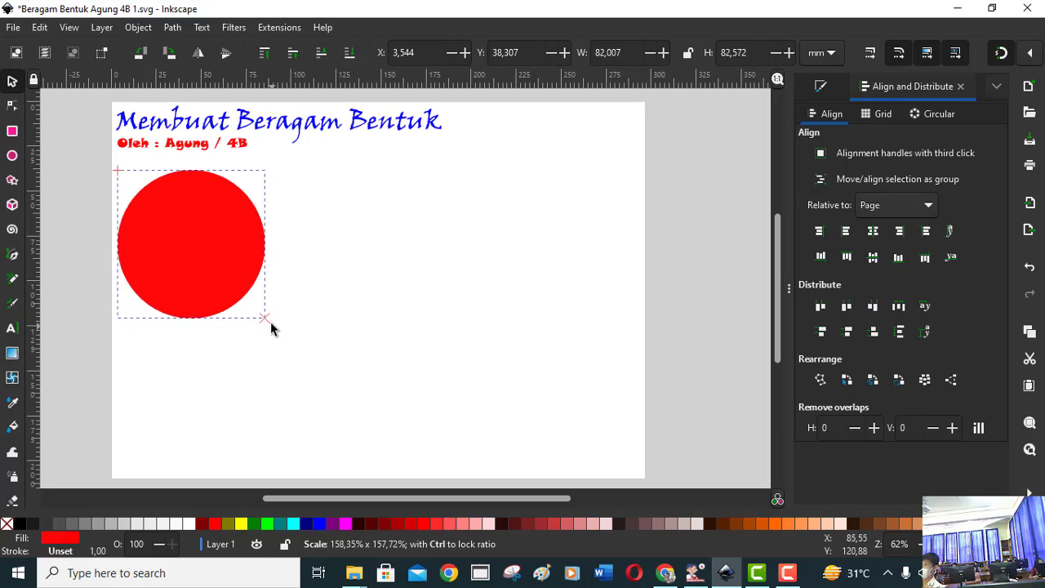
{"action": "left_click_drag", "start_coordinate": [275, 342], "coordinate": [243, 283]}
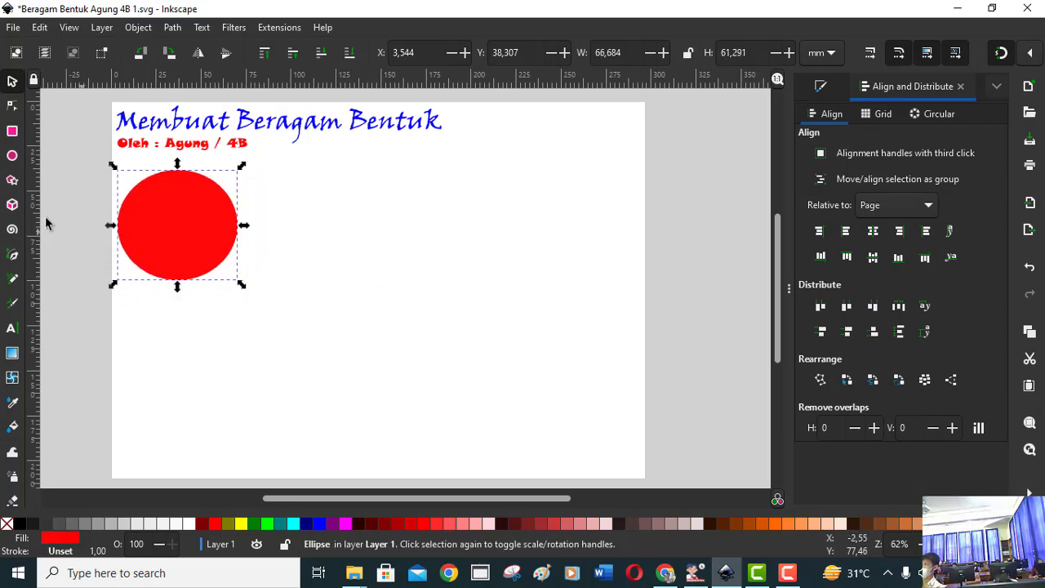
Remove the stray small red ellipse drawn beside the circle
{"action": "left_click", "coordinate": [12, 156]}
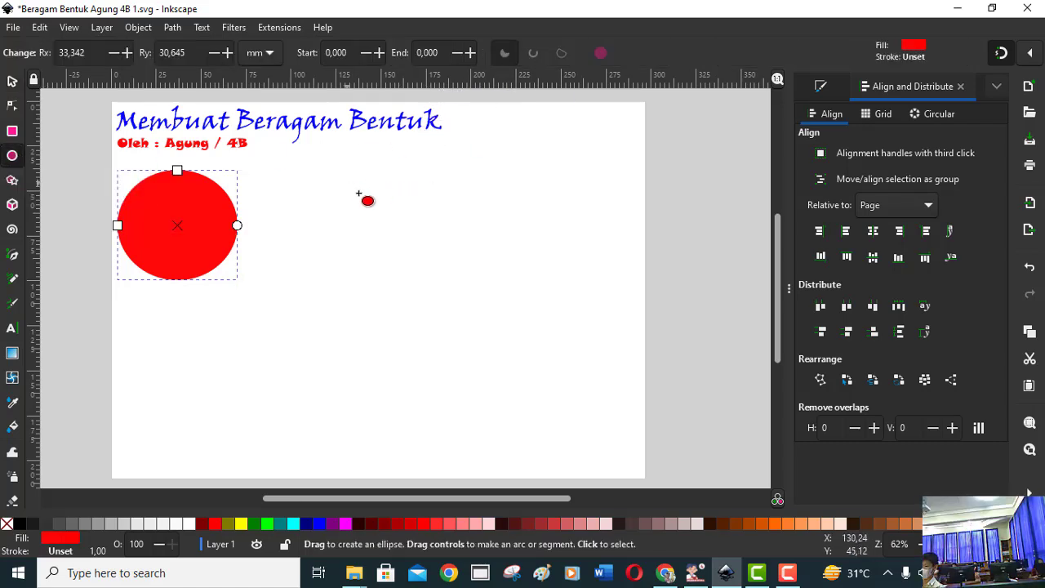
{"action": "left_click_drag", "start_coordinate": [343, 181], "coordinate": [397, 249]}
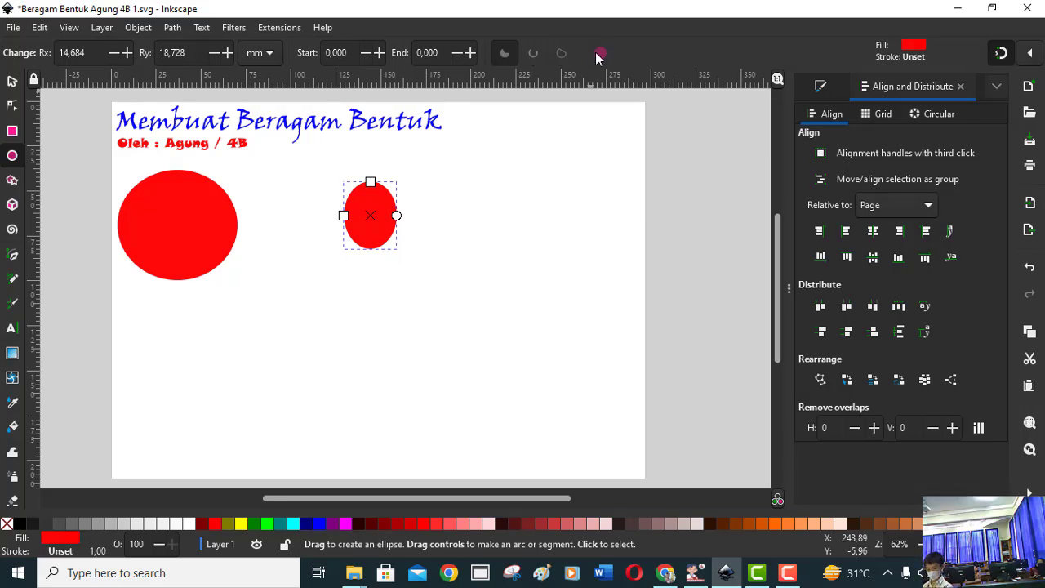
{"action": "left_click", "coordinate": [11, 82]}
{"action": "key", "text": "Delete"}
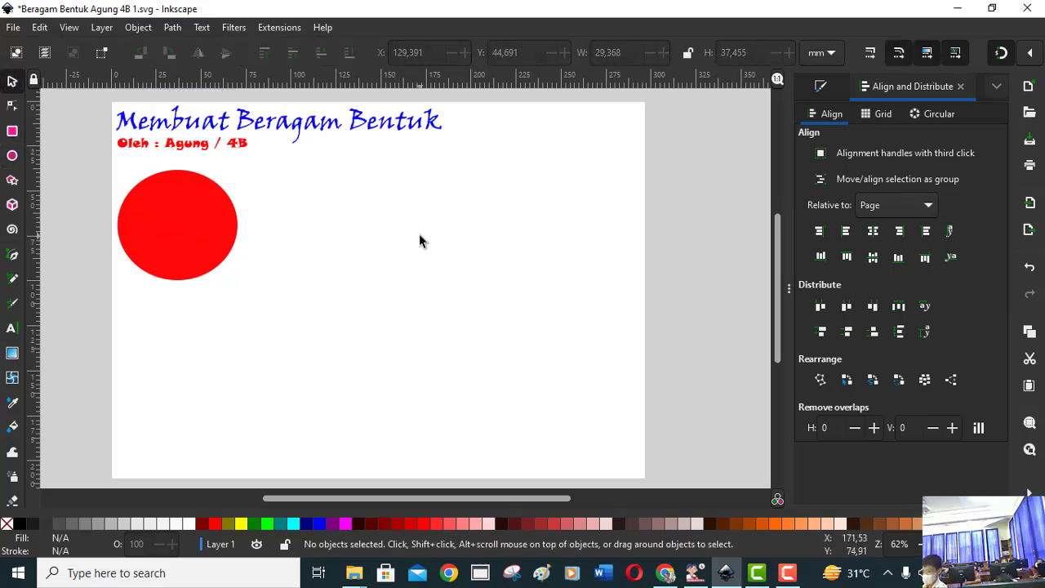
{"action": "left_click", "coordinate": [40, 27]}
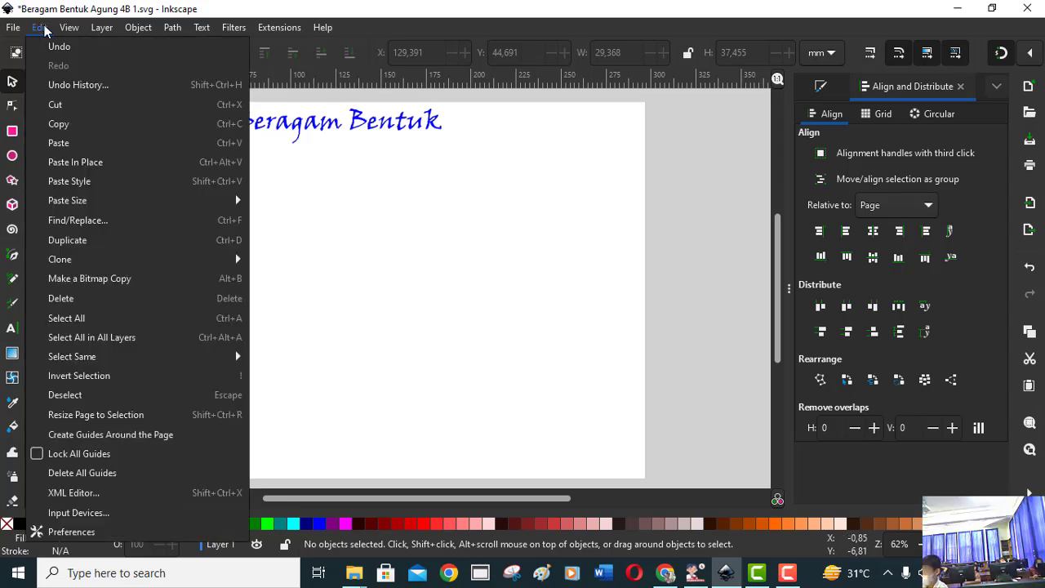
{"action": "left_click", "coordinate": [368, 27]}
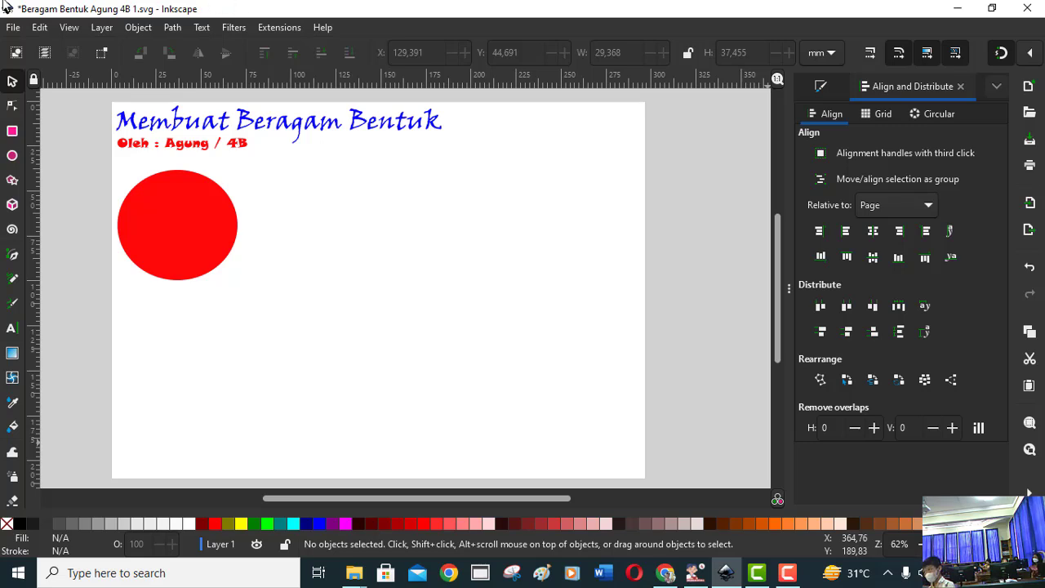
{"action": "left_click", "coordinate": [141, 195]}
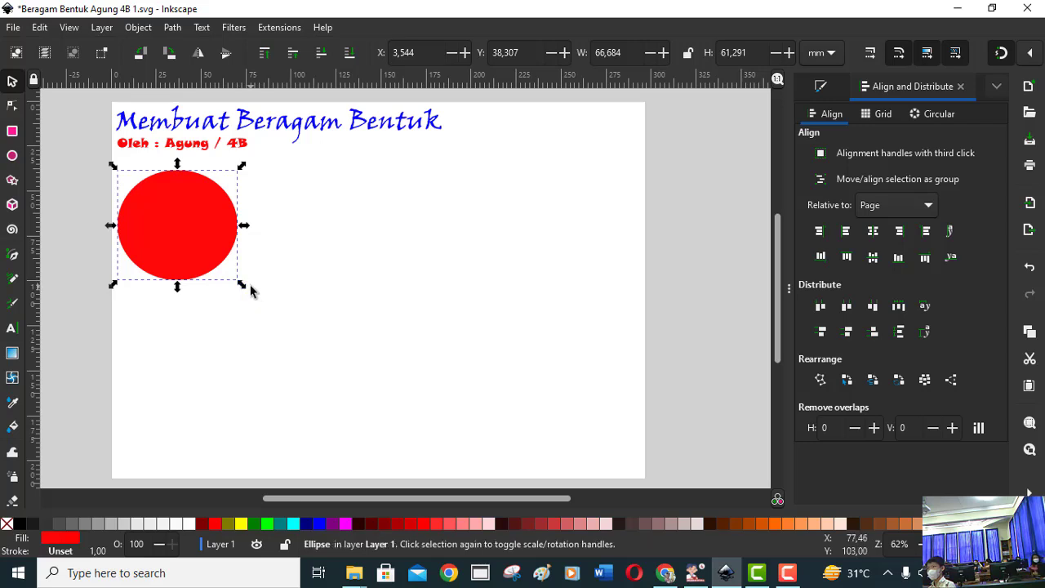
{"action": "left_click", "coordinate": [551, 257]}
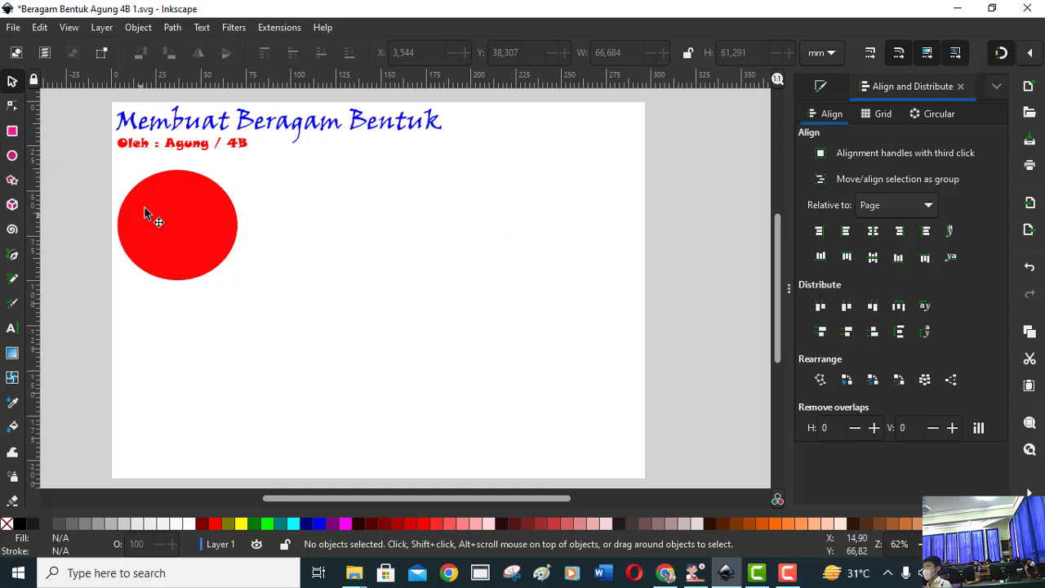
{"action": "left_click", "coordinate": [694, 572]}
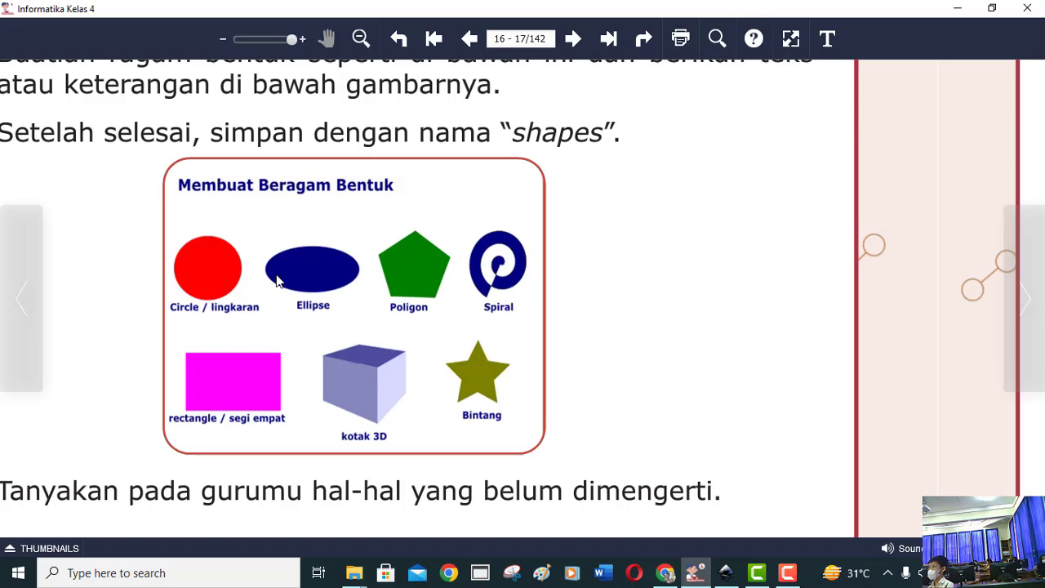
{"action": "key", "text": "alt+Tab"}
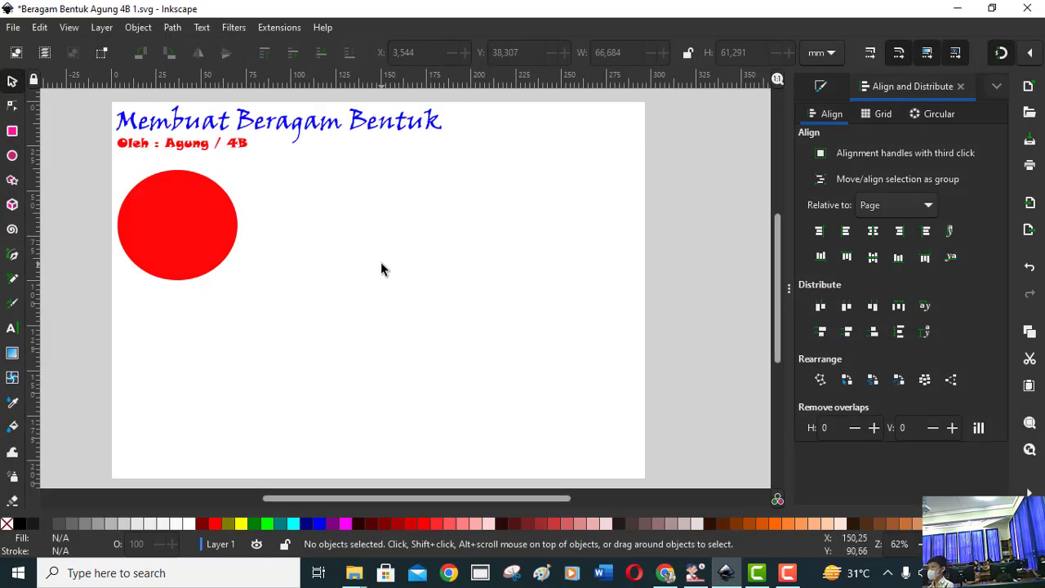
Draw a navy ellipse about 78.3 × 49.8 mm beside the red circle, then glance at the e-book
{"action": "left_click", "coordinate": [12, 157]}
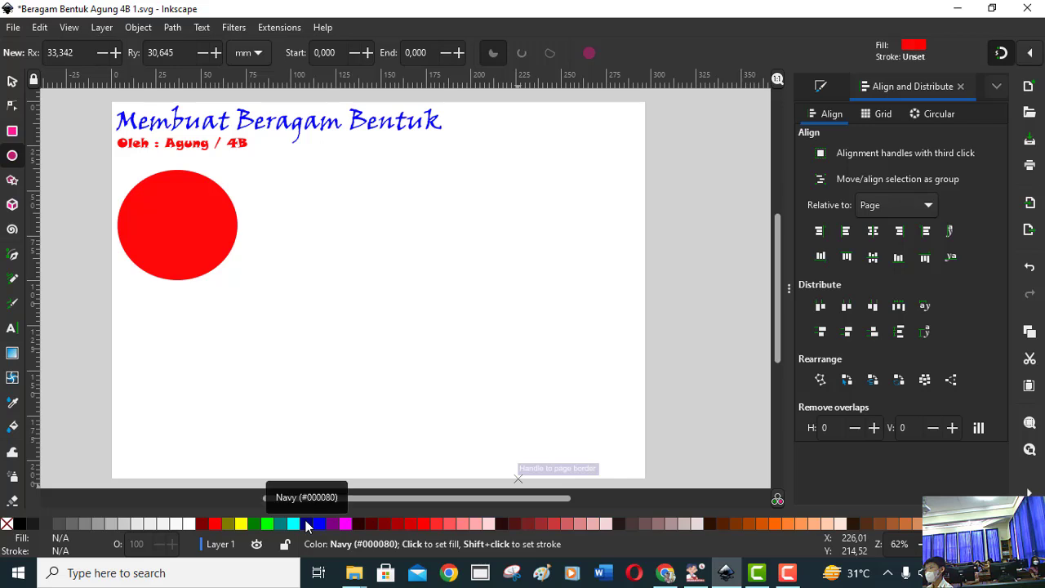
{"action": "left_click", "coordinate": [306, 520]}
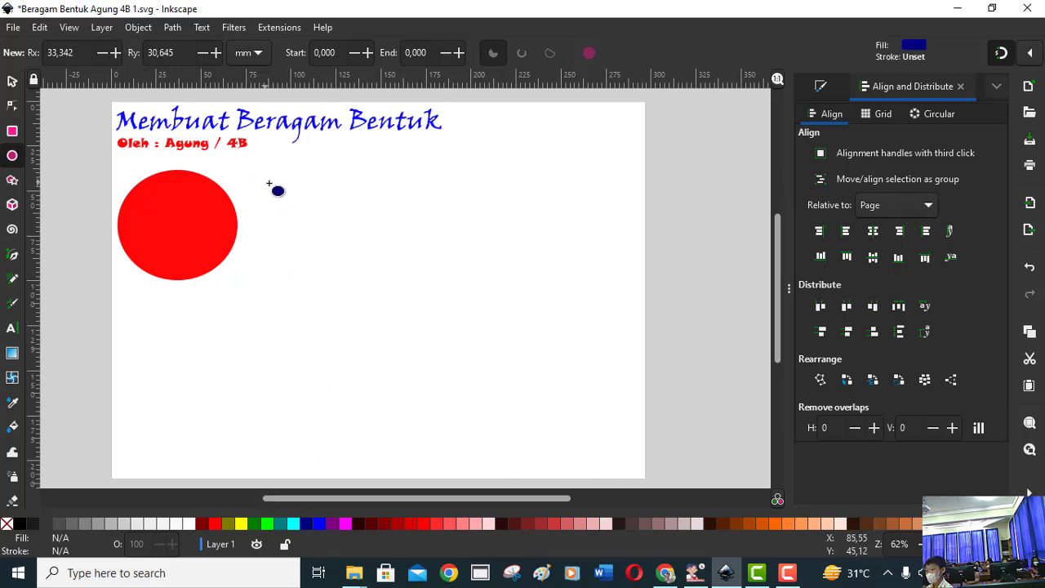
{"action": "left_click_drag", "start_coordinate": [265, 183], "coordinate": [406, 273]}
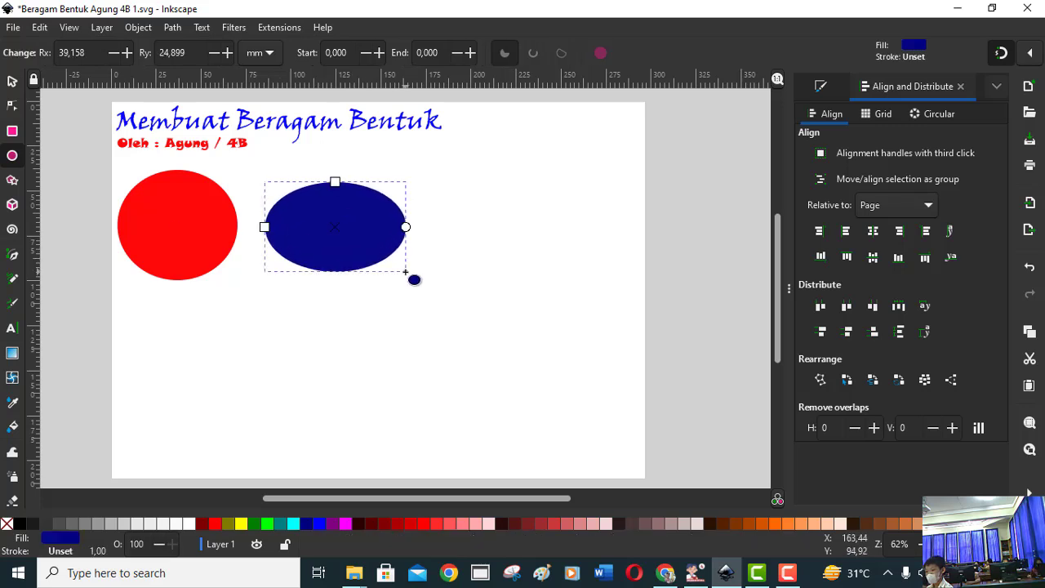
{"action": "left_click", "coordinate": [12, 81]}
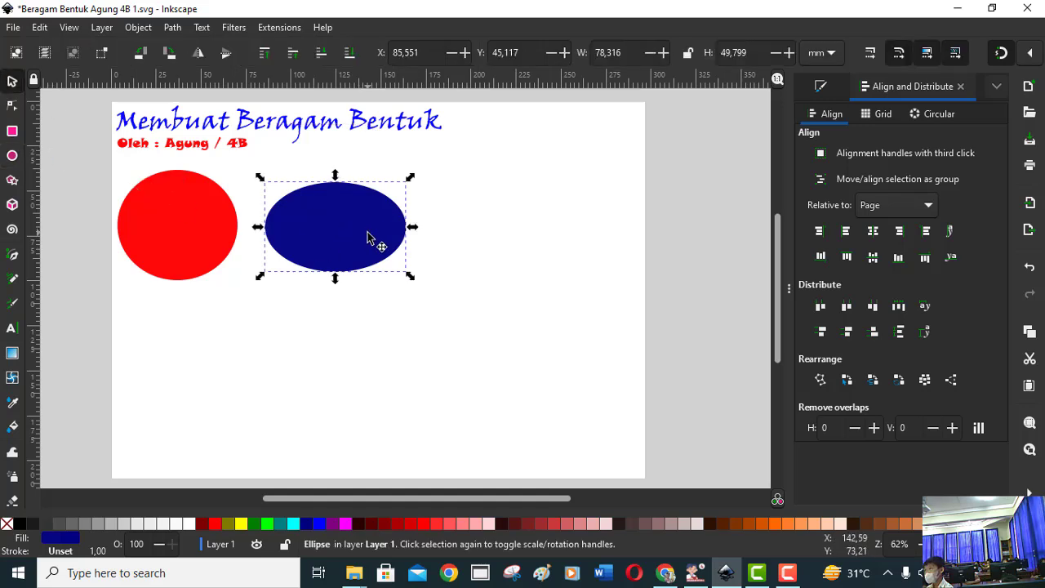
{"action": "left_click_drag", "start_coordinate": [368, 234], "coordinate": [372, 228]}
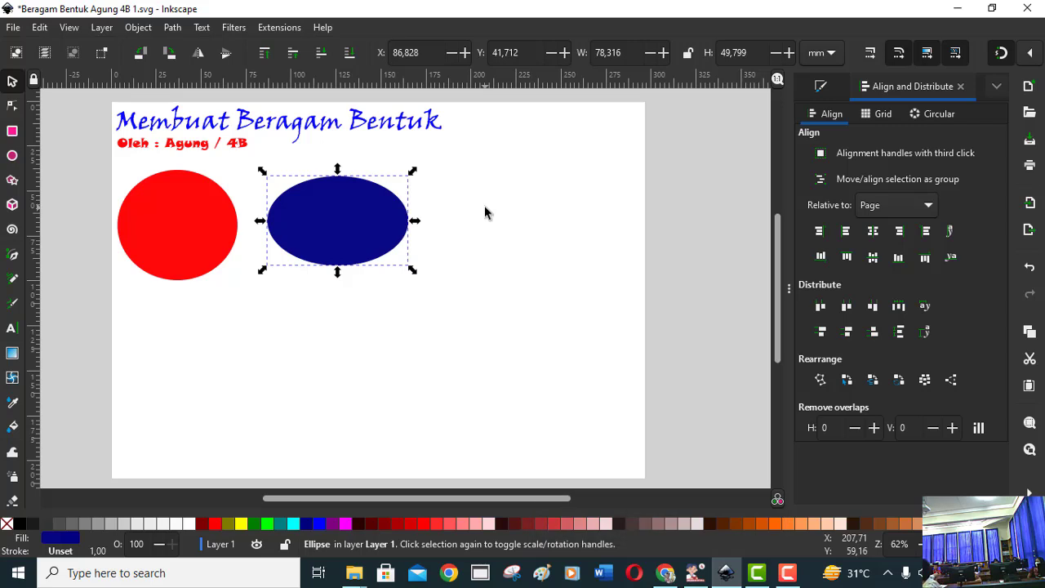
{"action": "left_click", "coordinate": [700, 579]}
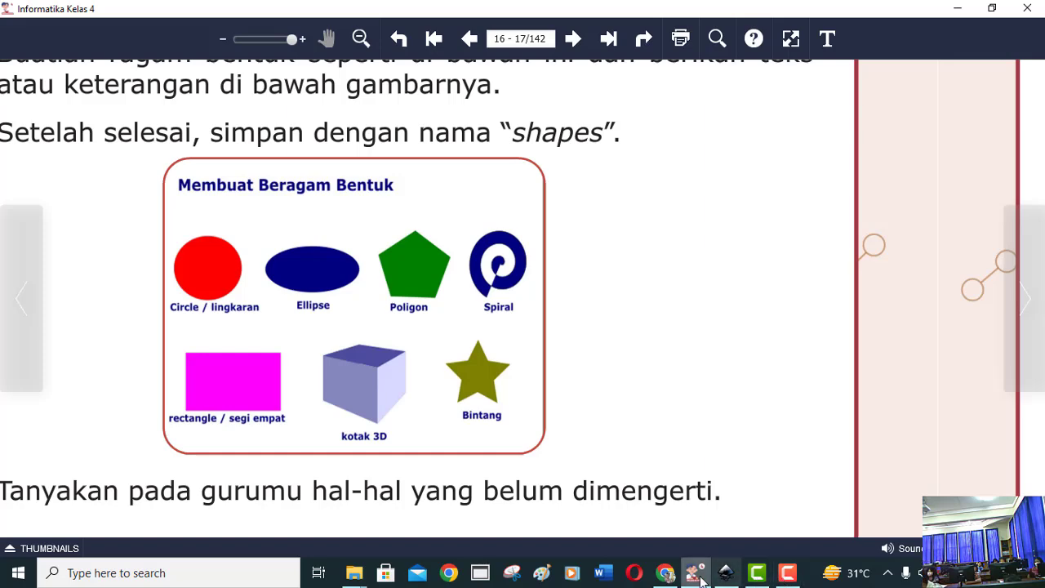
Bring the Inkscape window back to the front from the taskbar
{"action": "left_click", "coordinate": [726, 574]}
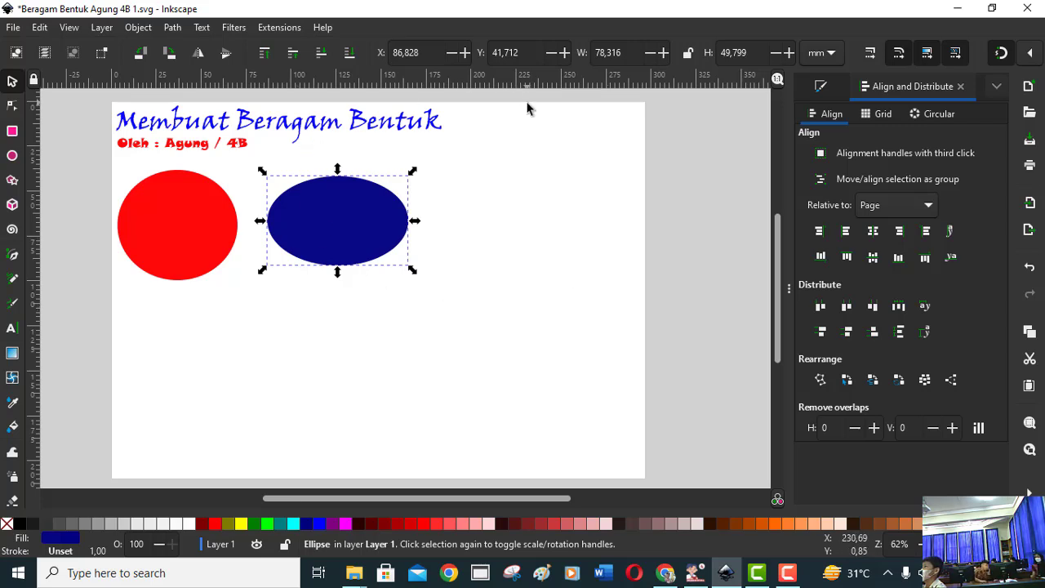
Draw a green regular pentagon right of the navy ellipse, lined up with the row
{"action": "left_click", "coordinate": [496, 312]}
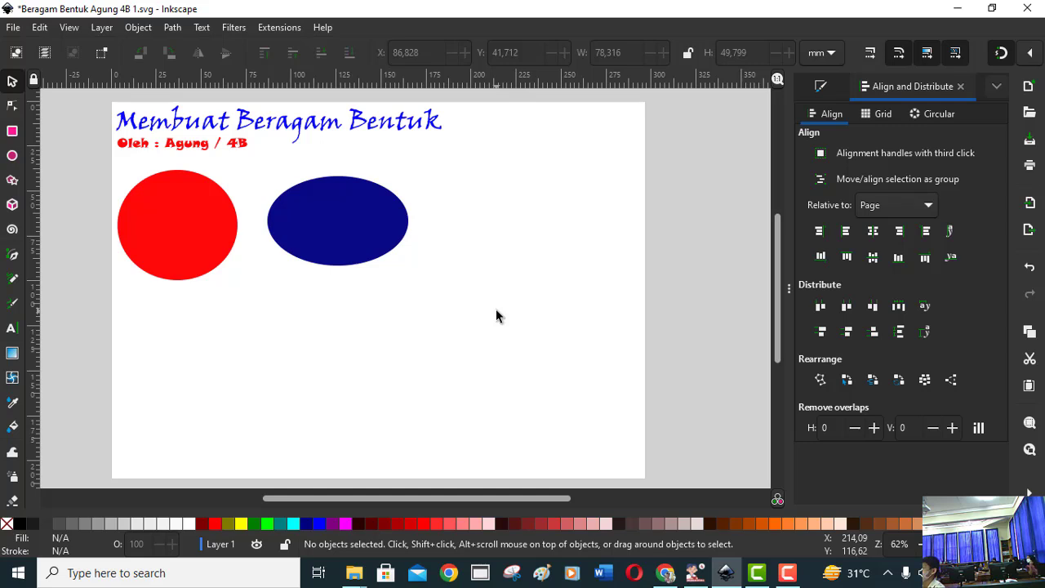
{"action": "left_click", "coordinate": [12, 181]}
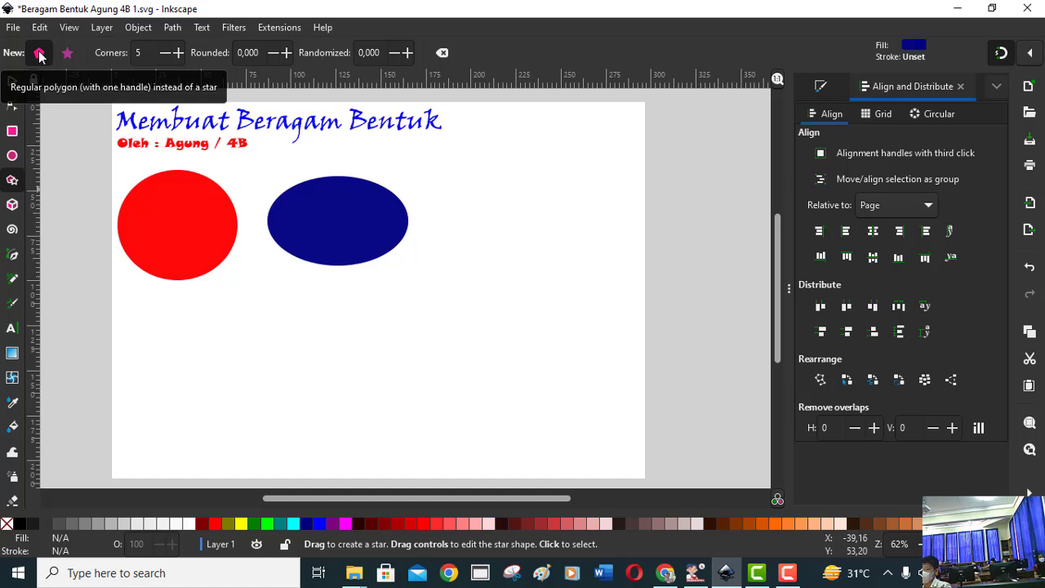
{"action": "left_click", "coordinate": [67, 54]}
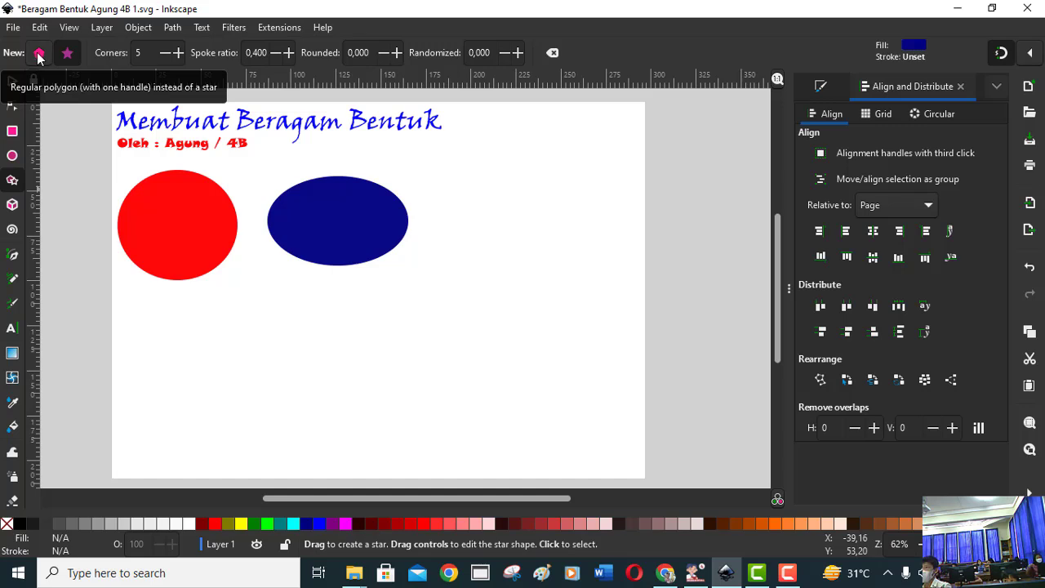
{"action": "left_click", "coordinate": [38, 53]}
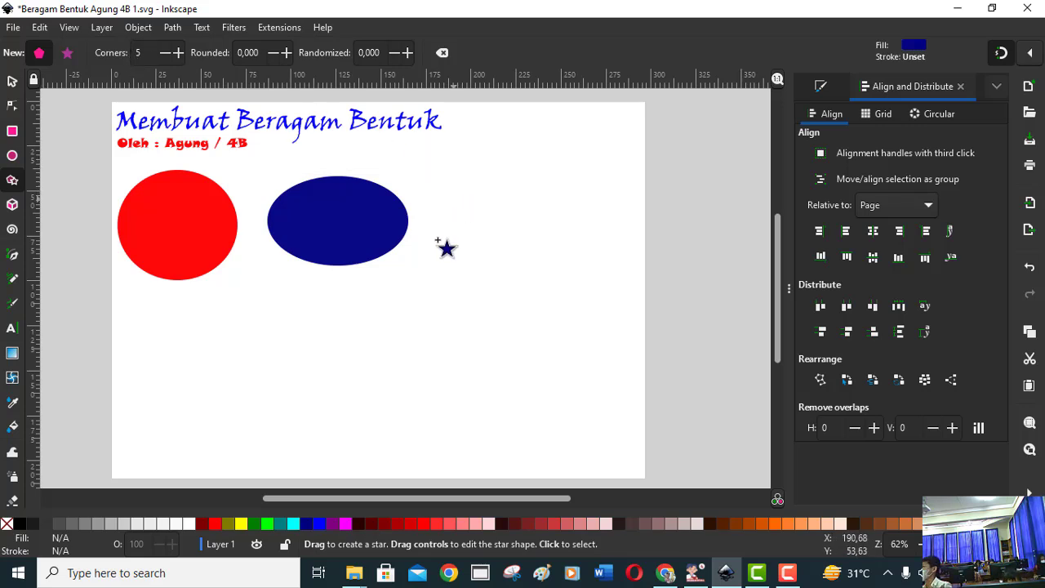
{"action": "left_click", "coordinate": [255, 527]}
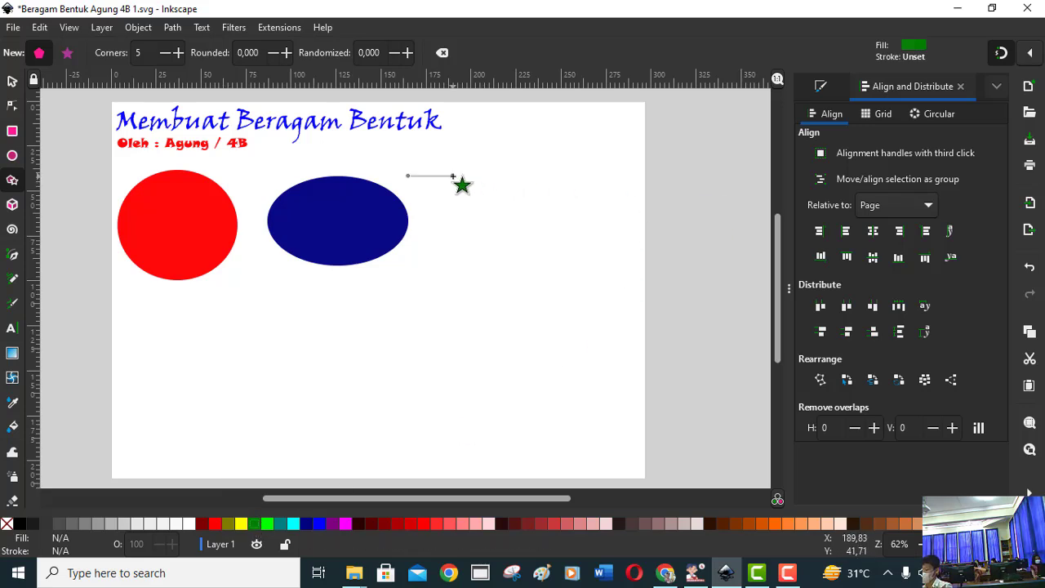
{"action": "mouse_move", "coordinate": [452, 176]}
{"action": "left_mouse_down"}
{"action": "mouse_move", "coordinate": [466, 197]}
{"action": "mouse_move", "coordinate": [472, 126]}
{"action": "mouse_move", "coordinate": [488, 151]}
{"action": "mouse_move", "coordinate": [483, 228]}
{"action": "left_mouse_up"}
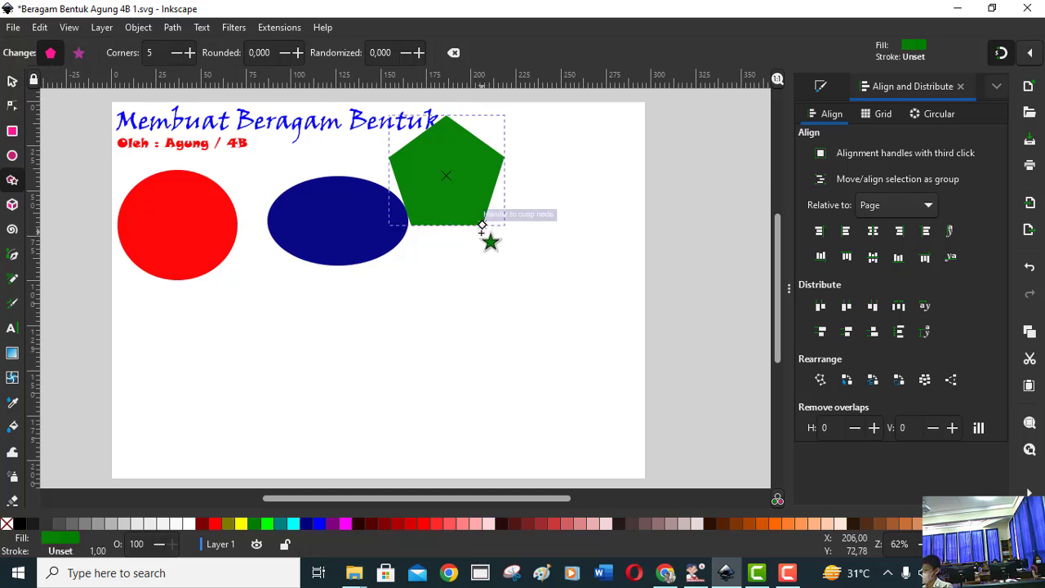
{"action": "left_click", "coordinate": [13, 80]}
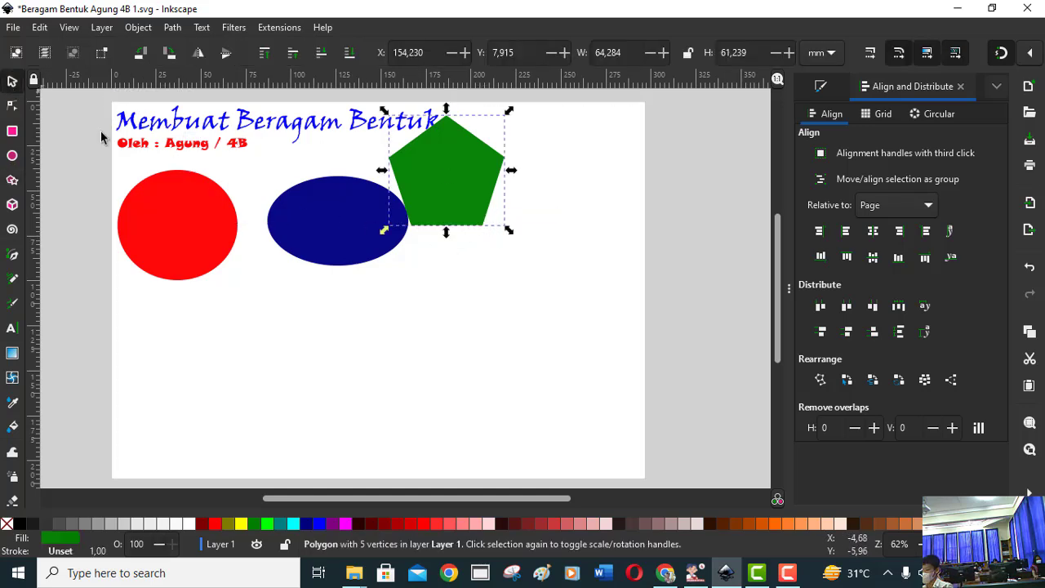
{"action": "left_click_drag", "start_coordinate": [470, 188], "coordinate": [513, 233]}
{"action": "left_click", "coordinate": [536, 316]}
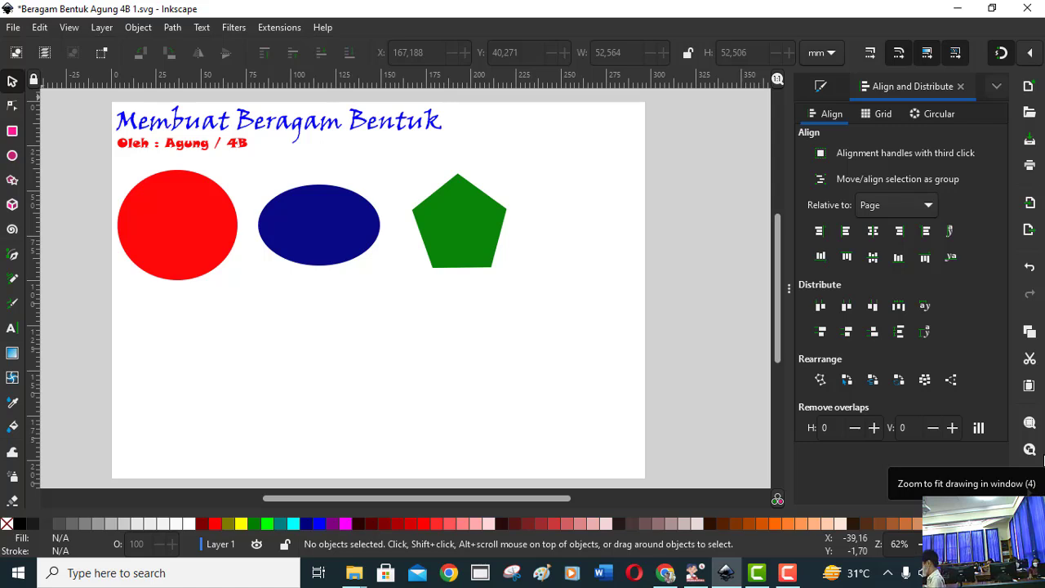
Pick the Spiral tool and briefly check the e-book's example shapes
{"action": "left_click", "coordinate": [12, 231]}
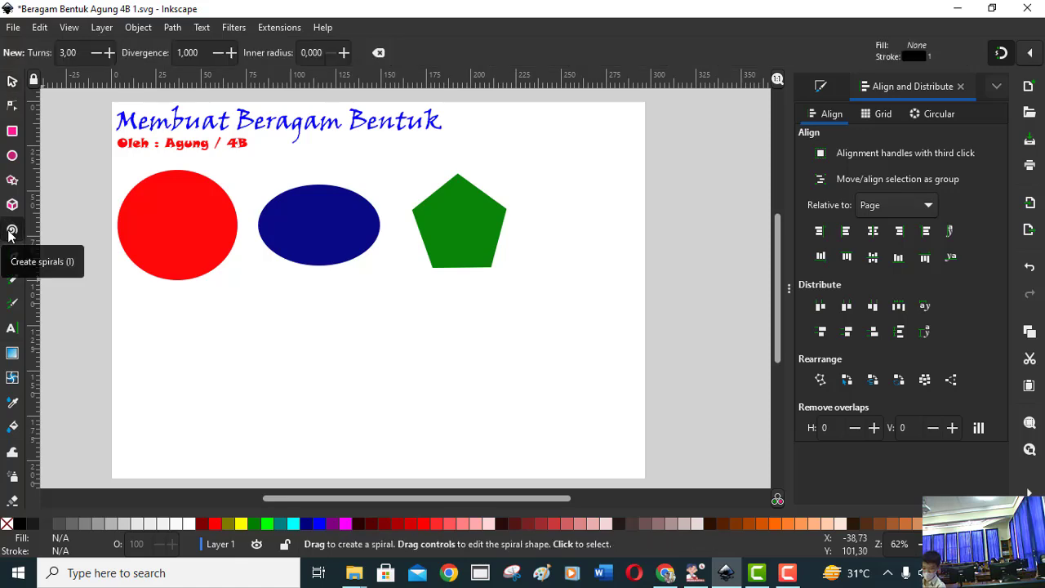
{"action": "key", "text": "alt+Tab"}
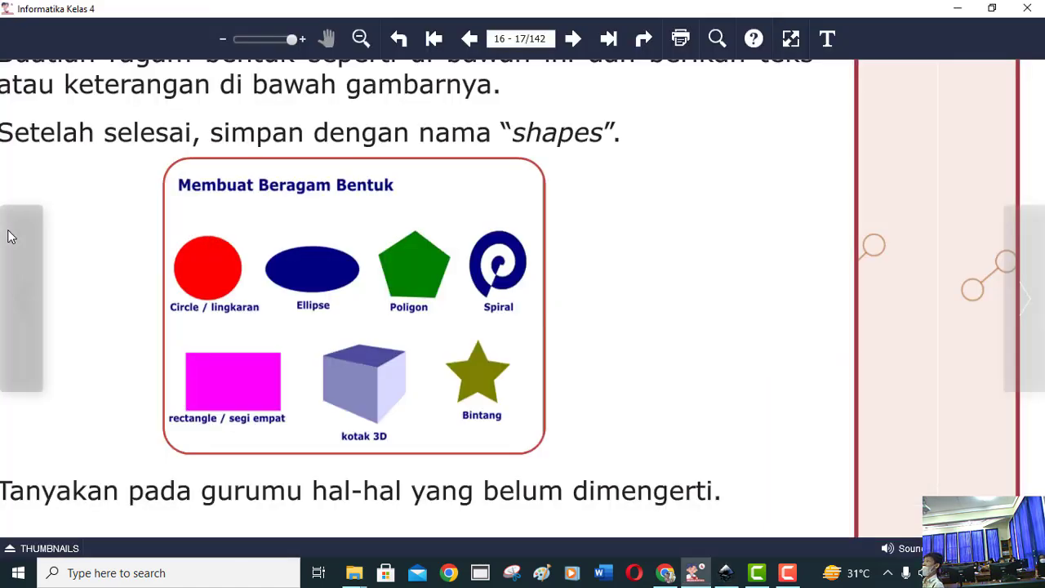
{"action": "key", "text": "alt+Tab"}
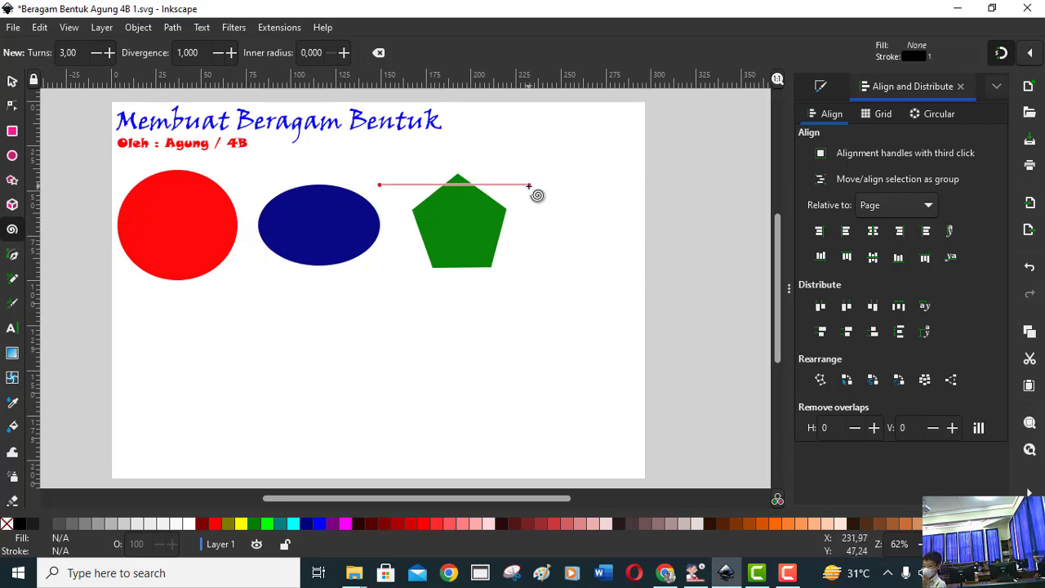
Draw a spiral right of the pentagon, move it into line, and fill it blue
{"action": "left_click_drag", "start_coordinate": [531, 184], "coordinate": [569, 223]}
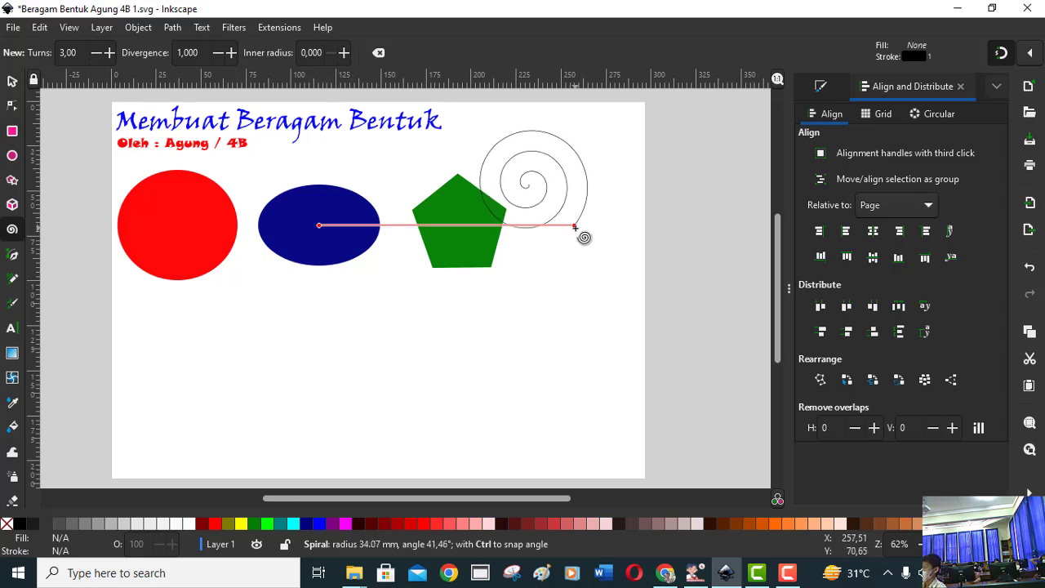
{"action": "left_click_drag", "start_coordinate": [570, 223], "coordinate": [575, 226]}
{"action": "left_click", "coordinate": [12, 82]}
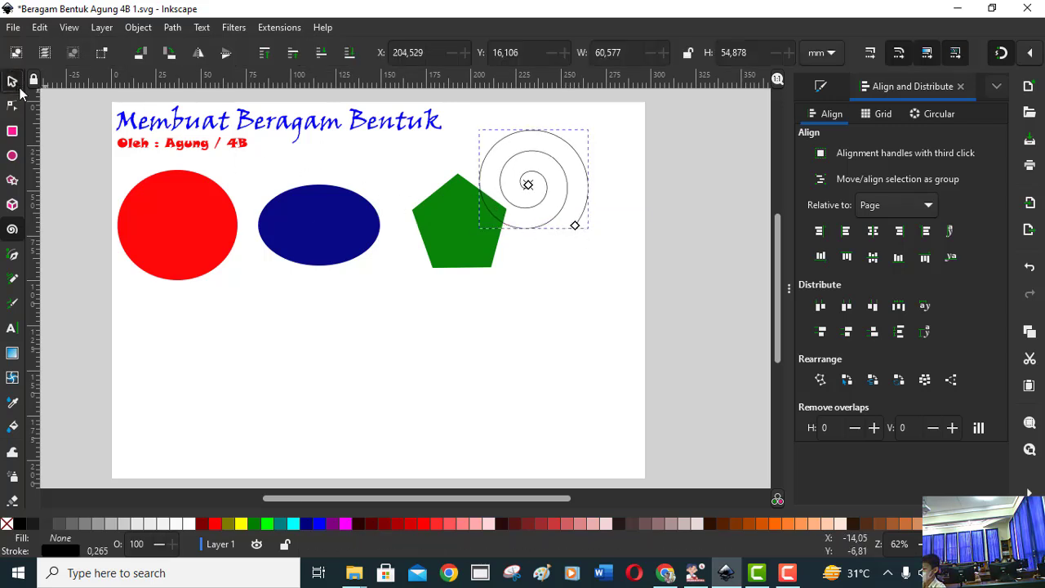
{"action": "mouse_move", "coordinate": [549, 186]}
{"action": "left_mouse_down"}
{"action": "mouse_move", "coordinate": [602, 233]}
{"action": "mouse_move", "coordinate": [591, 237]}
{"action": "left_mouse_up"}
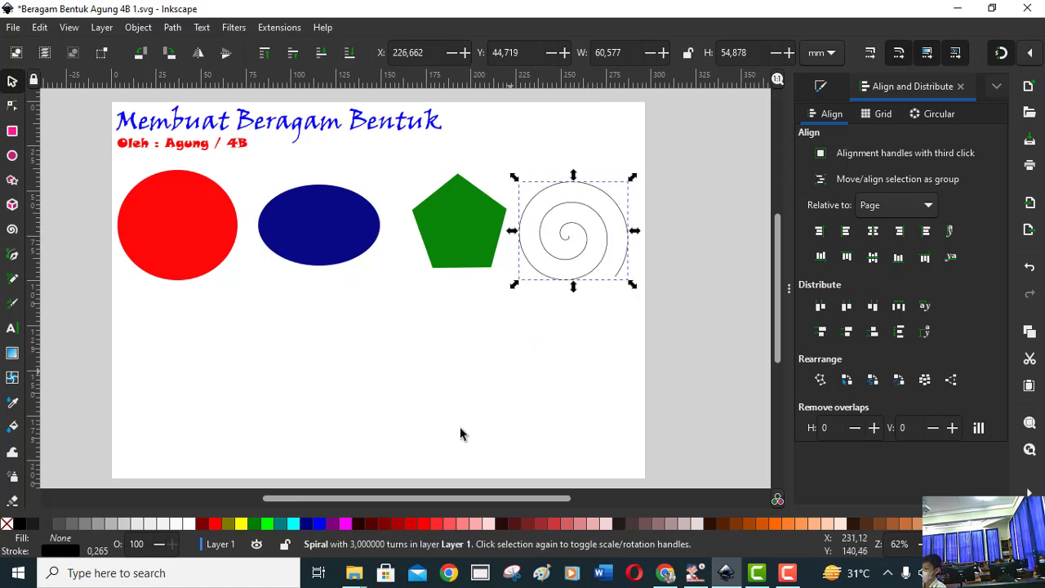
{"action": "left_click", "coordinate": [318, 522]}
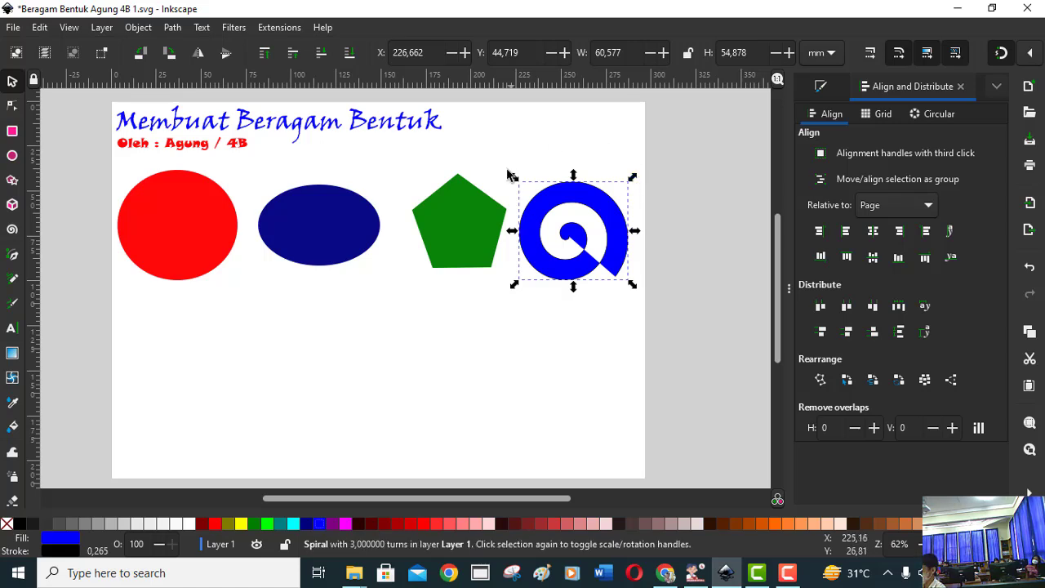
Rotate the blue spiral about 85 degrees so its tail points right
{"action": "left_click", "coordinate": [602, 213]}
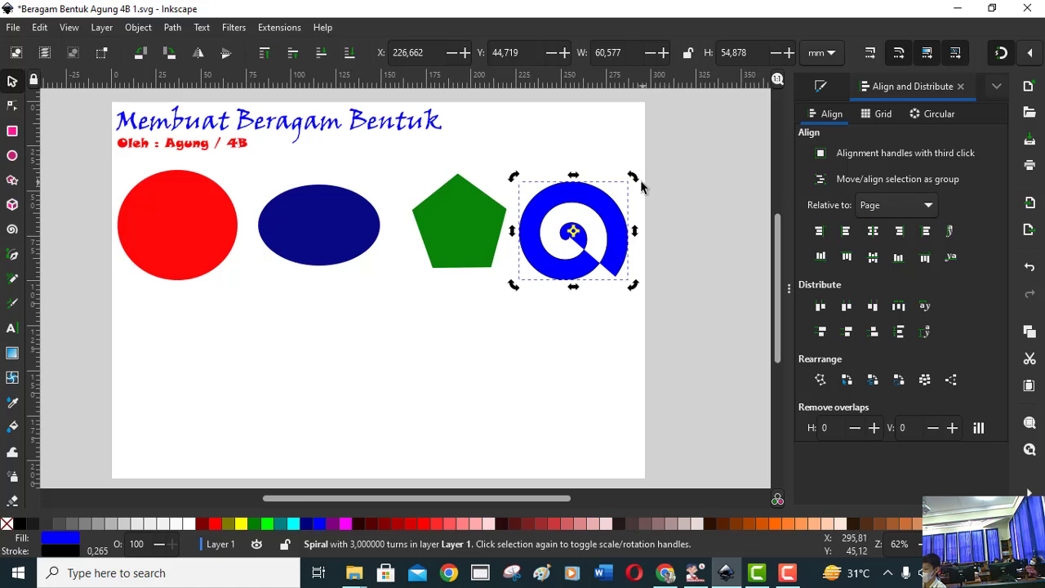
{"action": "left_click_drag", "start_coordinate": [639, 184], "coordinate": [643, 220]}
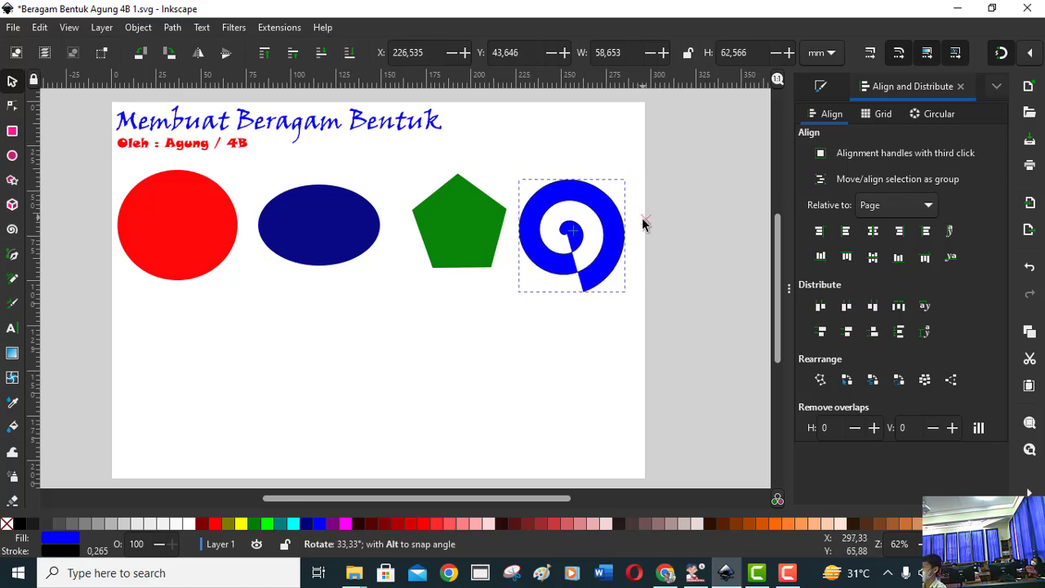
{"action": "mouse_move", "coordinate": [643, 222]}
{"action": "left_mouse_down"}
{"action": "mouse_move", "coordinate": [621, 280]}
{"action": "mouse_move", "coordinate": [597, 289]}
{"action": "mouse_move", "coordinate": [572, 292]}
{"action": "mouse_move", "coordinate": [511, 265]}
{"action": "mouse_move", "coordinate": [553, 182]}
{"action": "mouse_move", "coordinate": [512, 195]}
{"action": "mouse_move", "coordinate": [527, 184]}
{"action": "mouse_move", "coordinate": [591, 194]}
{"action": "mouse_move", "coordinate": [597, 205]}
{"action": "mouse_move", "coordinate": [597, 169]}
{"action": "mouse_move", "coordinate": [585, 169]}
{"action": "mouse_move", "coordinate": [591, 178]}
{"action": "left_mouse_up"}
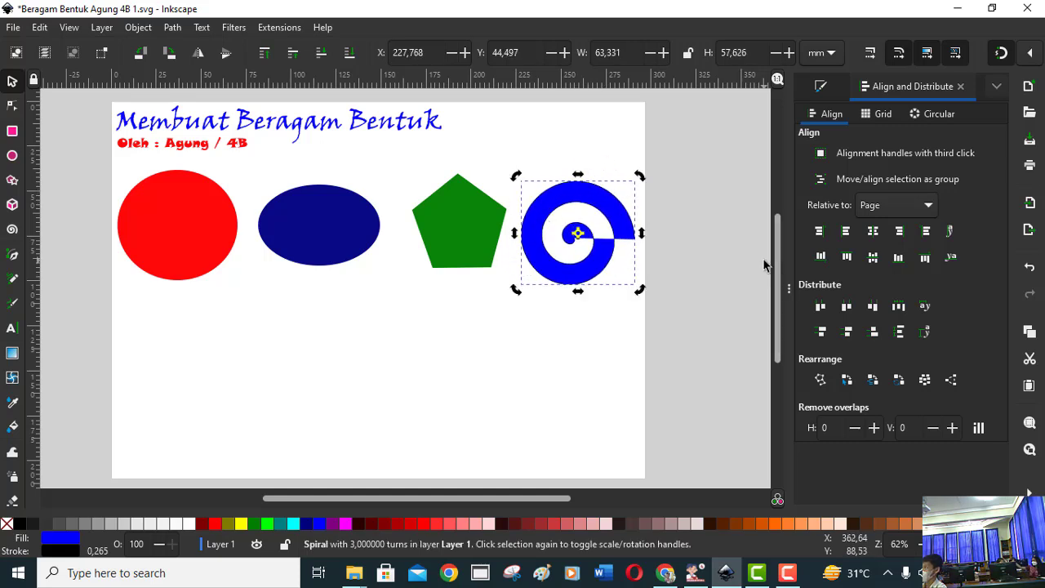
{"action": "left_click", "coordinate": [610, 324]}
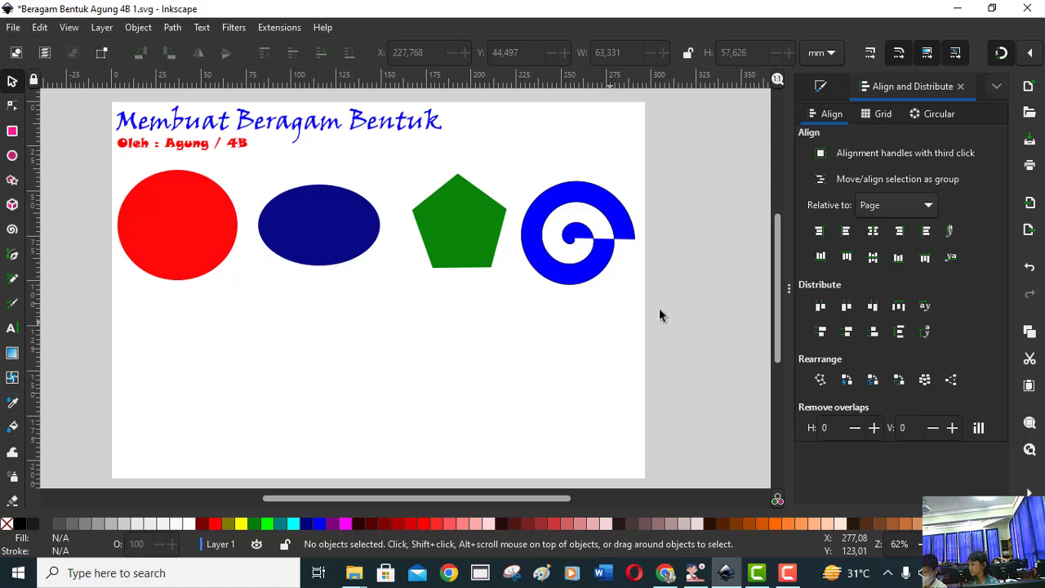
{"action": "left_click", "coordinate": [624, 233]}
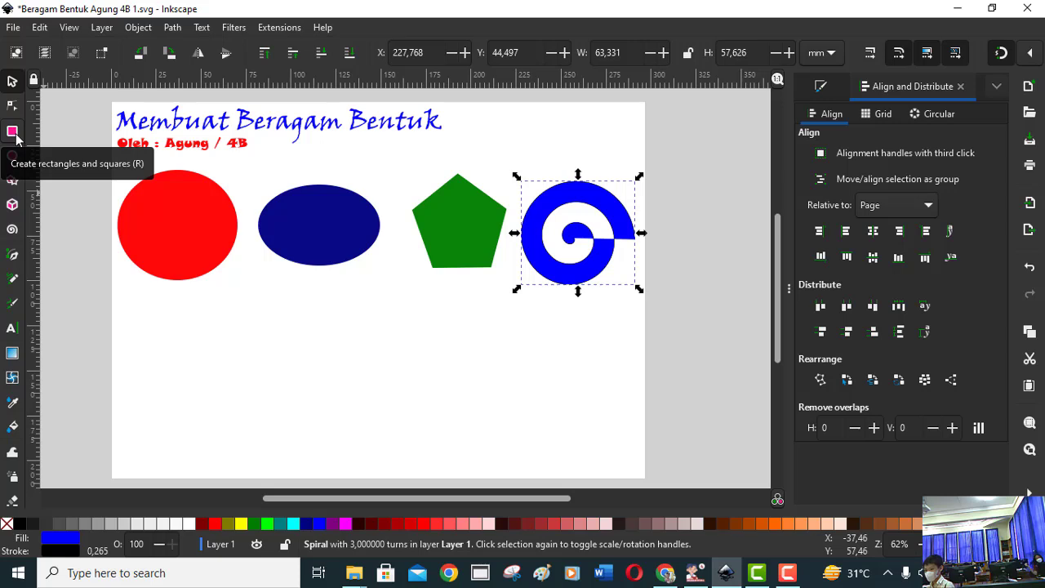
Fix an accidental fuchsia recolour of the spiral, restoring its blue fill
{"action": "left_click", "coordinate": [12, 132]}
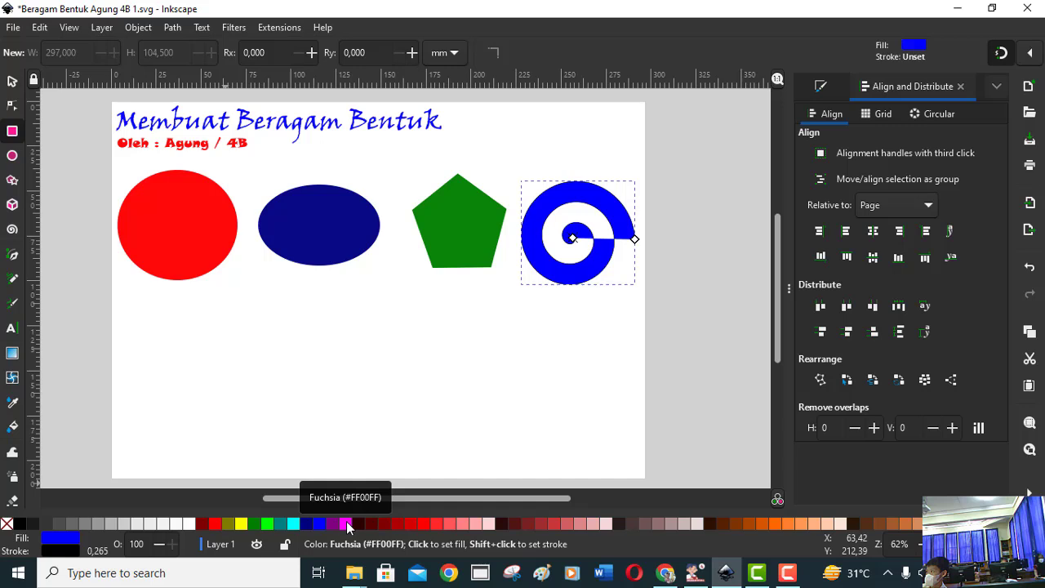
{"action": "left_click", "coordinate": [347, 524]}
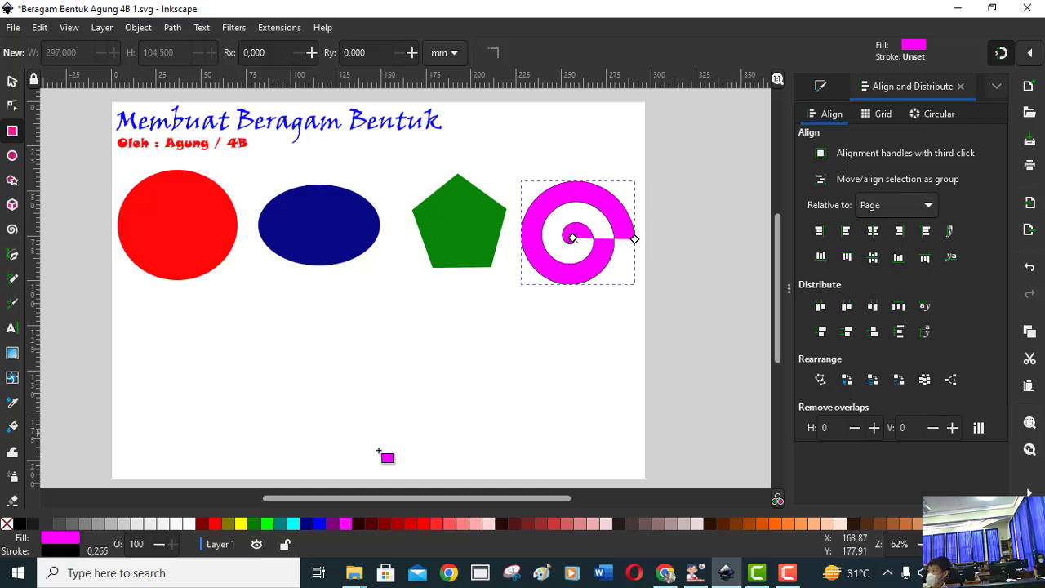
{"action": "left_click", "coordinate": [321, 523]}
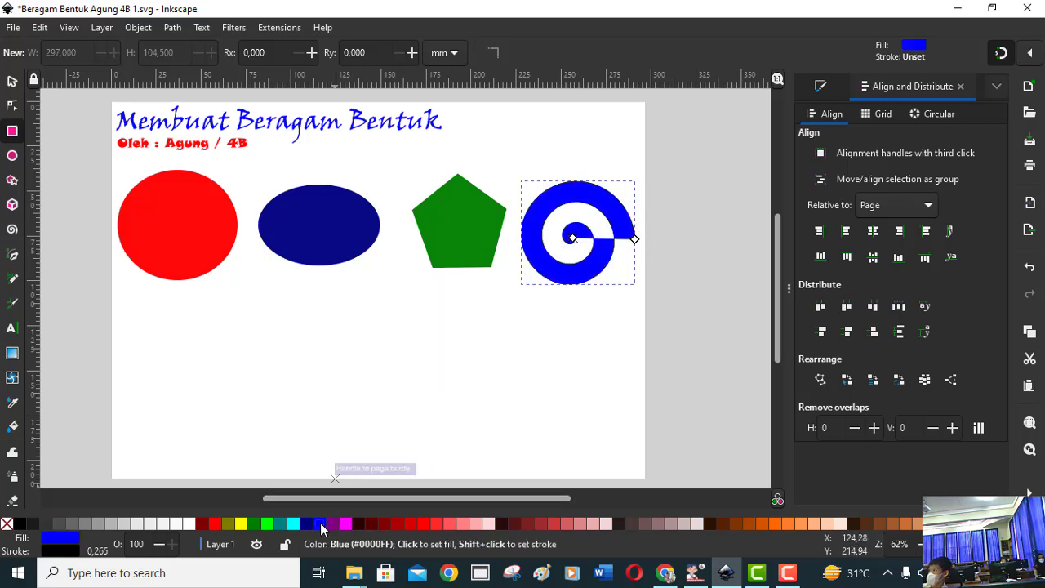
{"action": "left_click", "coordinate": [12, 82]}
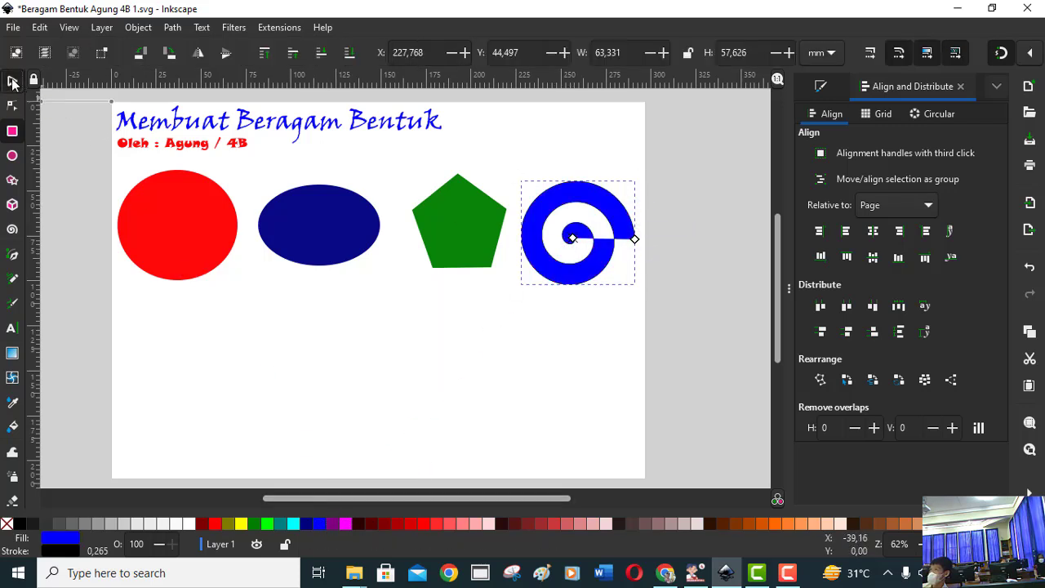
{"action": "left_click", "coordinate": [424, 366]}
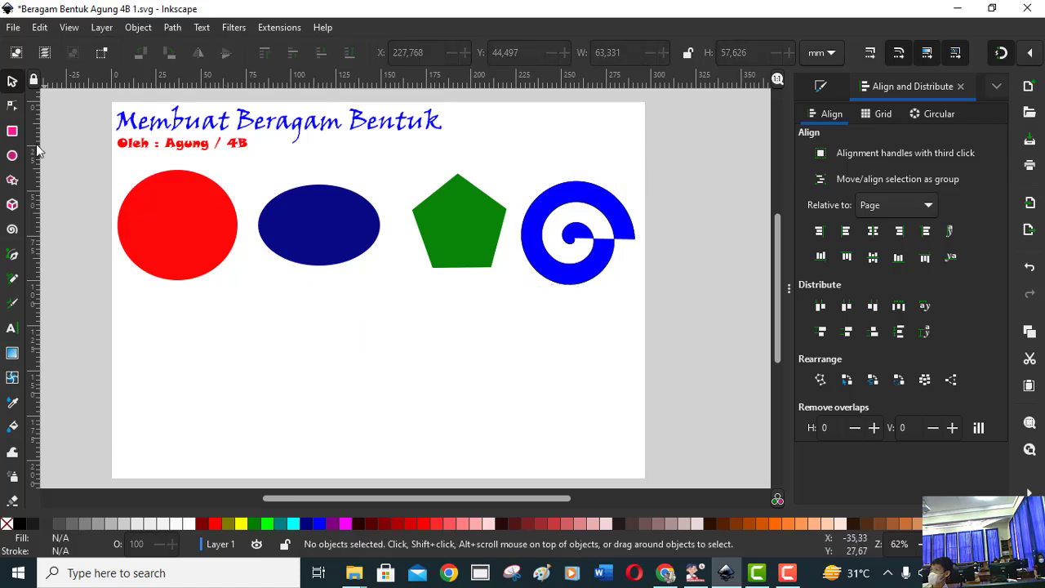
Add a magenta rectangle about 81.7 × 47.2 mm below the red circle, then view the e-book
{"action": "left_click", "coordinate": [12, 132]}
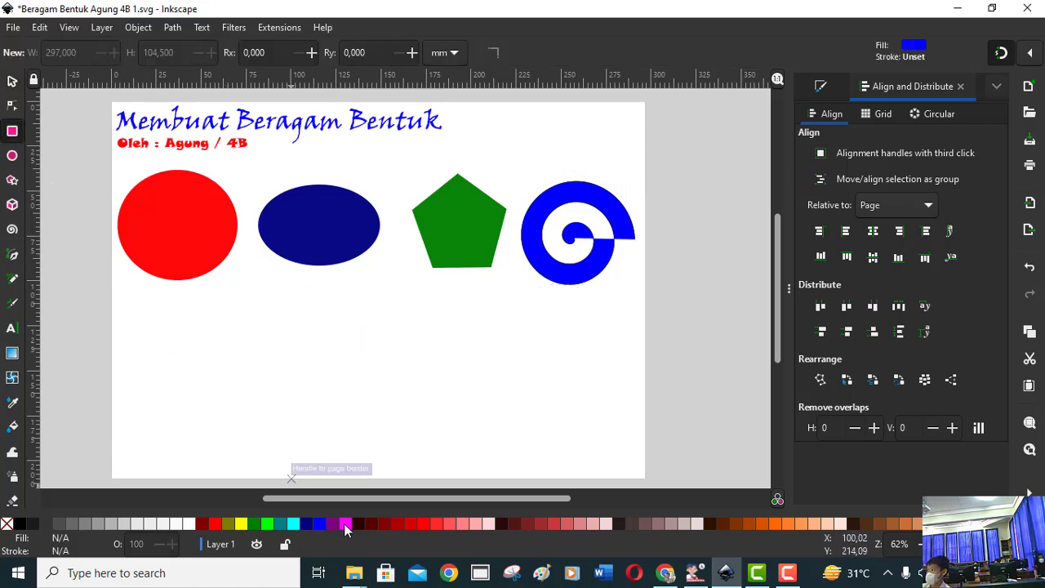
{"action": "left_click", "coordinate": [346, 524]}
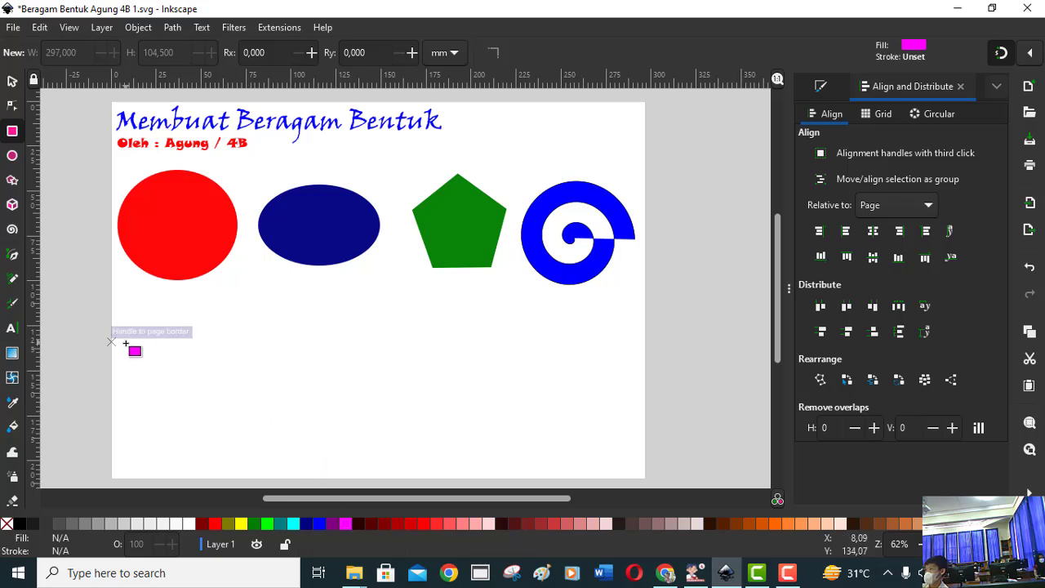
{"action": "left_click_drag", "start_coordinate": [124, 345], "coordinate": [256, 415]}
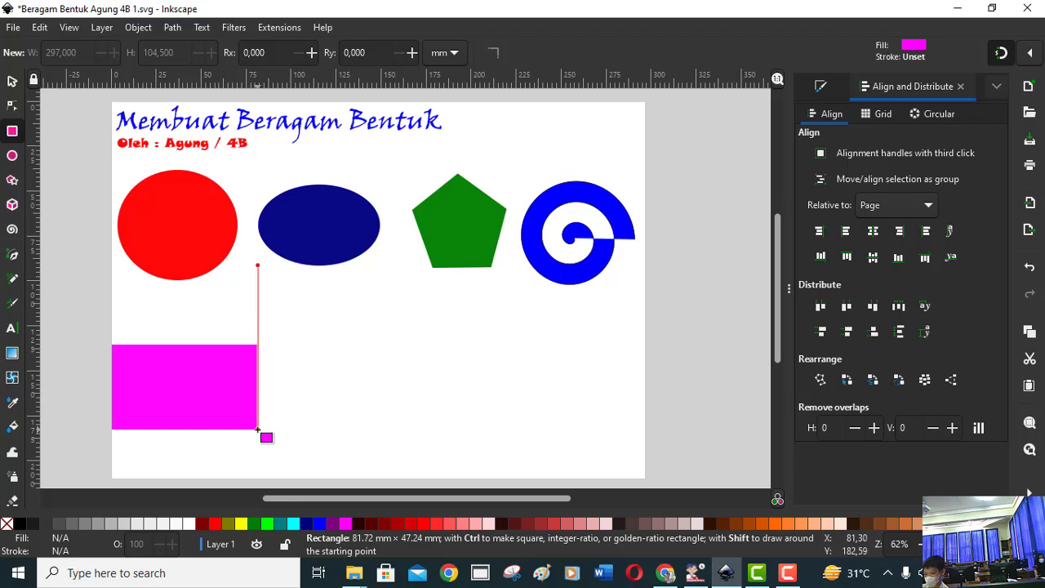
{"action": "left_click_drag", "start_coordinate": [256, 415], "coordinate": [262, 431]}
{"action": "key", "text": "s"}
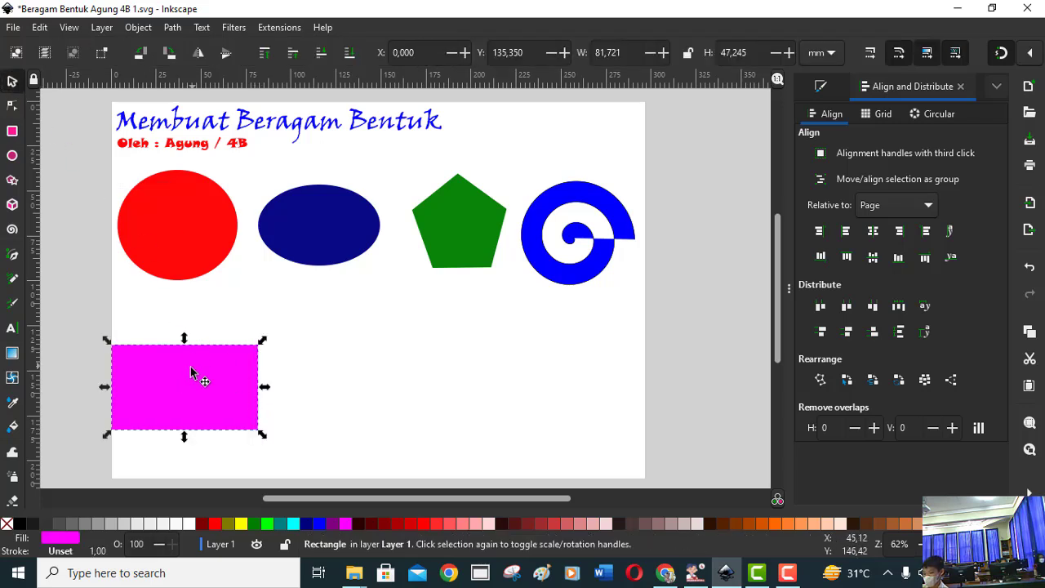
{"action": "mouse_move", "coordinate": [196, 371]}
{"action": "left_mouse_down"}
{"action": "mouse_move", "coordinate": [214, 369]}
{"action": "mouse_move", "coordinate": [212, 360]}
{"action": "left_mouse_up"}
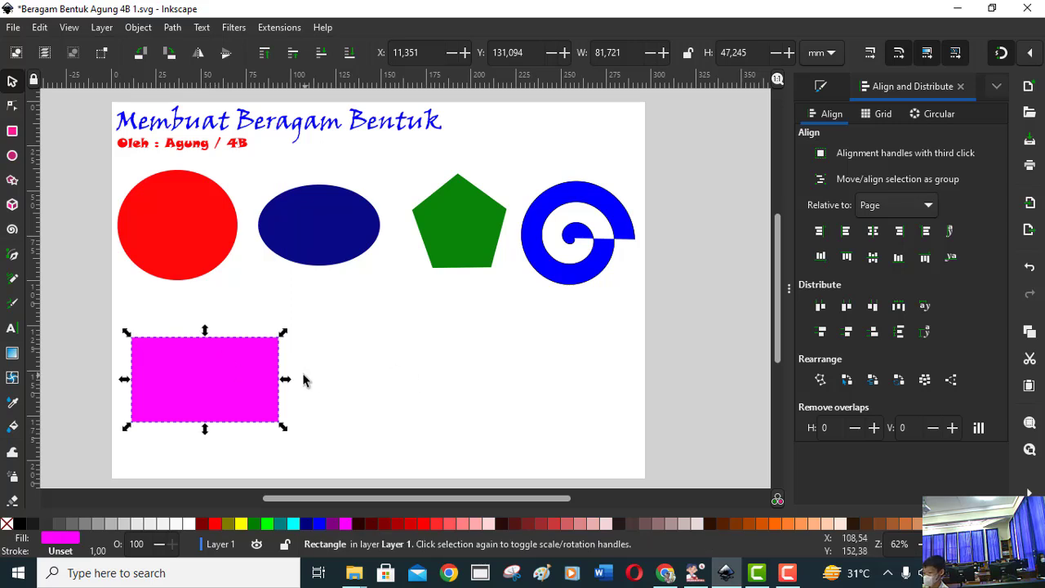
{"action": "key", "text": "Escape"}
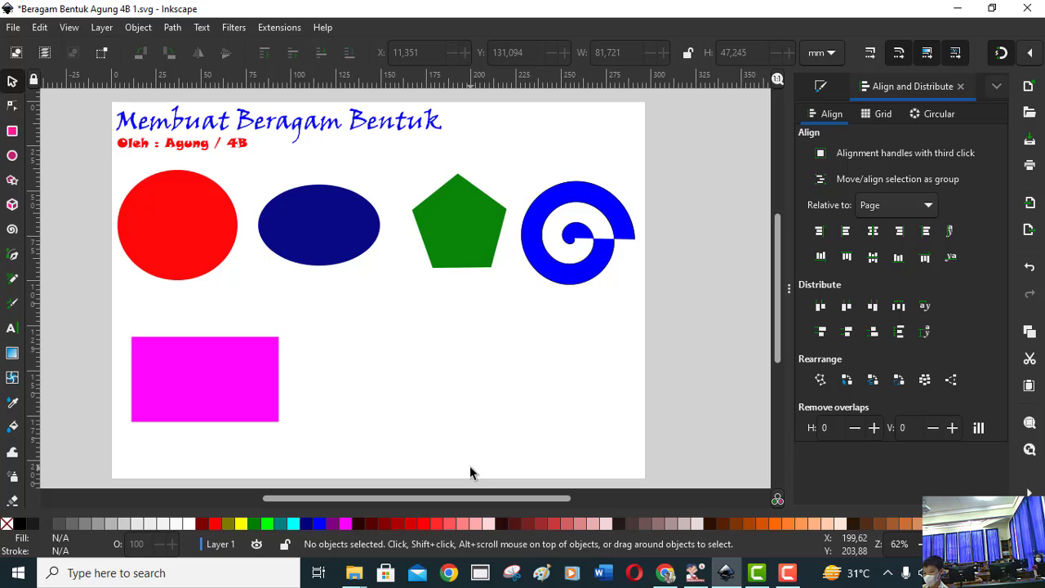
{"action": "key", "text": "alt+Tab"}
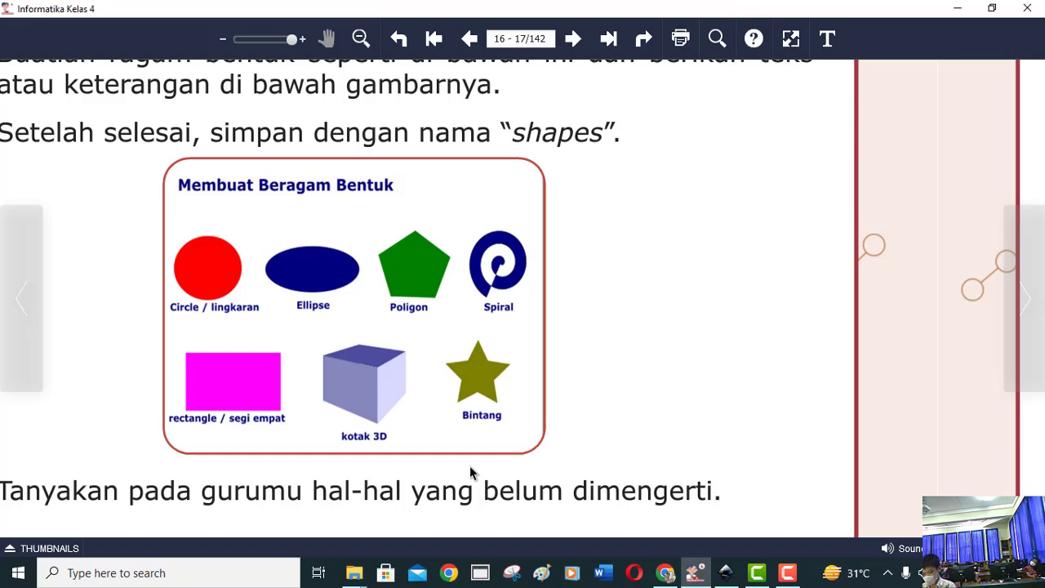
Switch from the e-book back to the Inkscape drawing with Alt+Tab
{"action": "key", "text": "alt+Tab"}
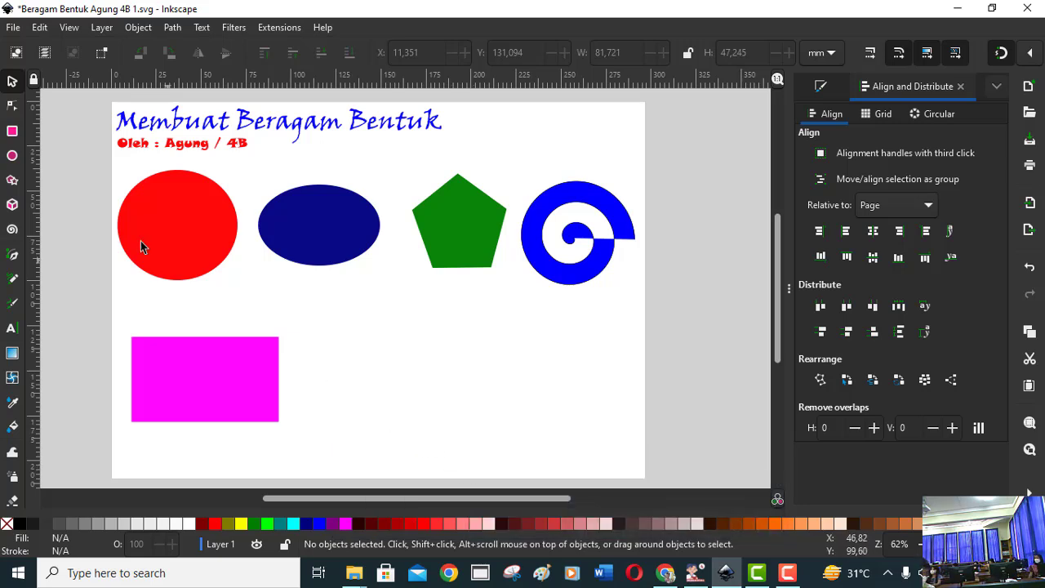
Draw a 70% Gray 3D box beside the magenta rectangle and deselect it
{"action": "left_click", "coordinate": [13, 205]}
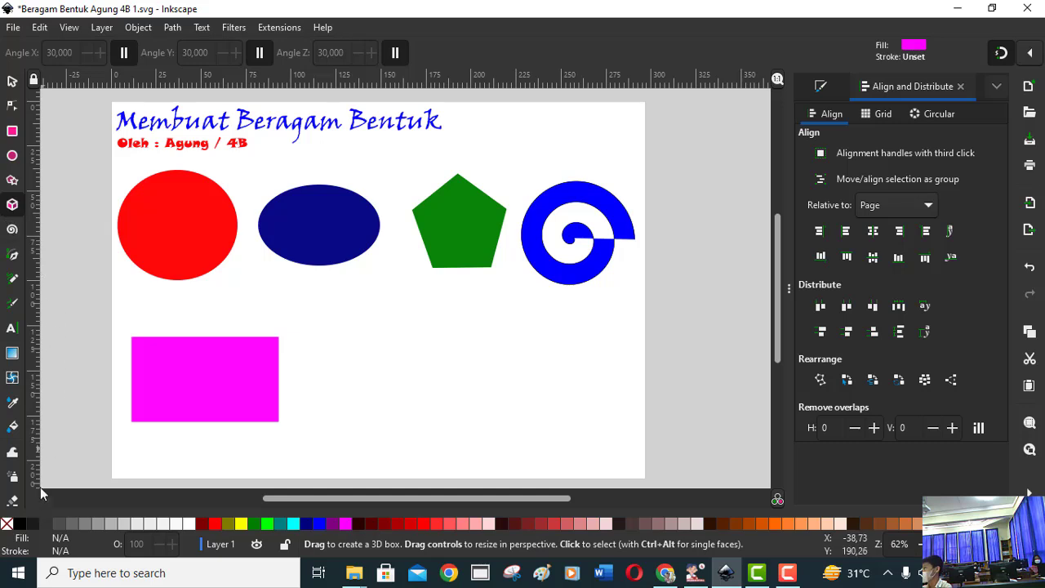
{"action": "left_click", "coordinate": [65, 527]}
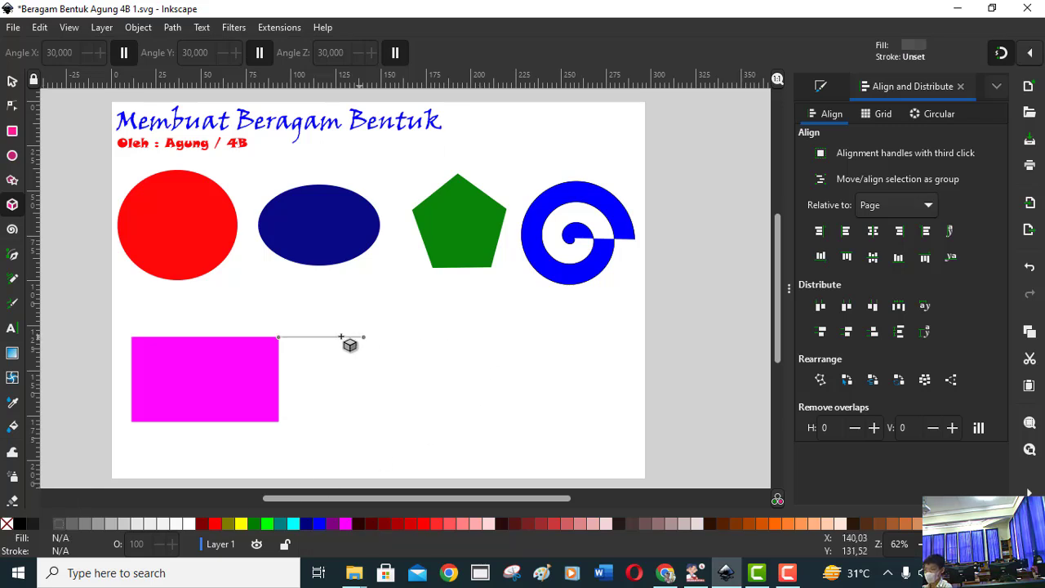
{"action": "left_click_drag", "start_coordinate": [310, 335], "coordinate": [381, 438]}
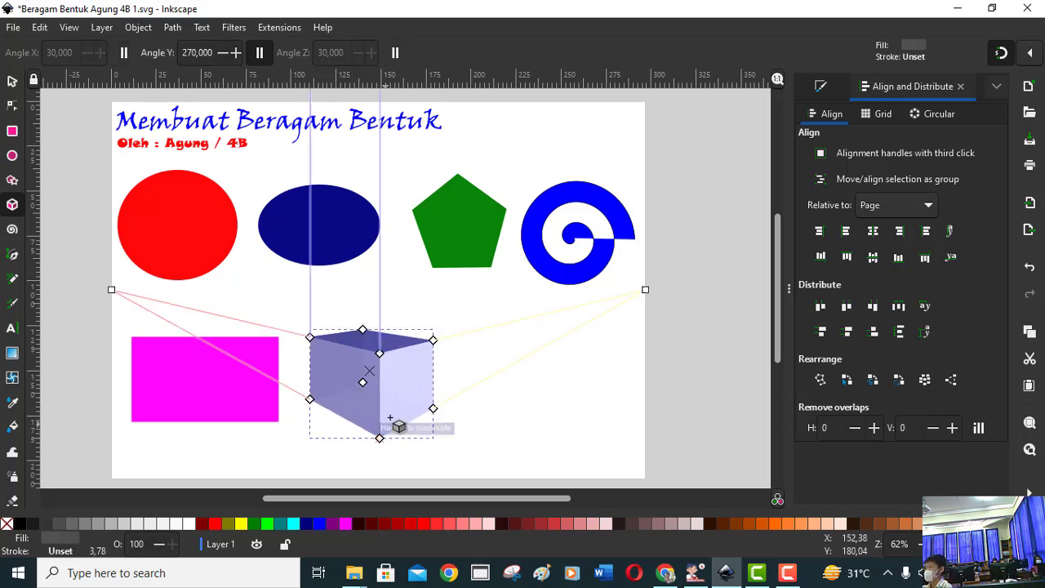
{"action": "left_click", "coordinate": [12, 81]}
{"action": "left_click", "coordinate": [515, 394]}
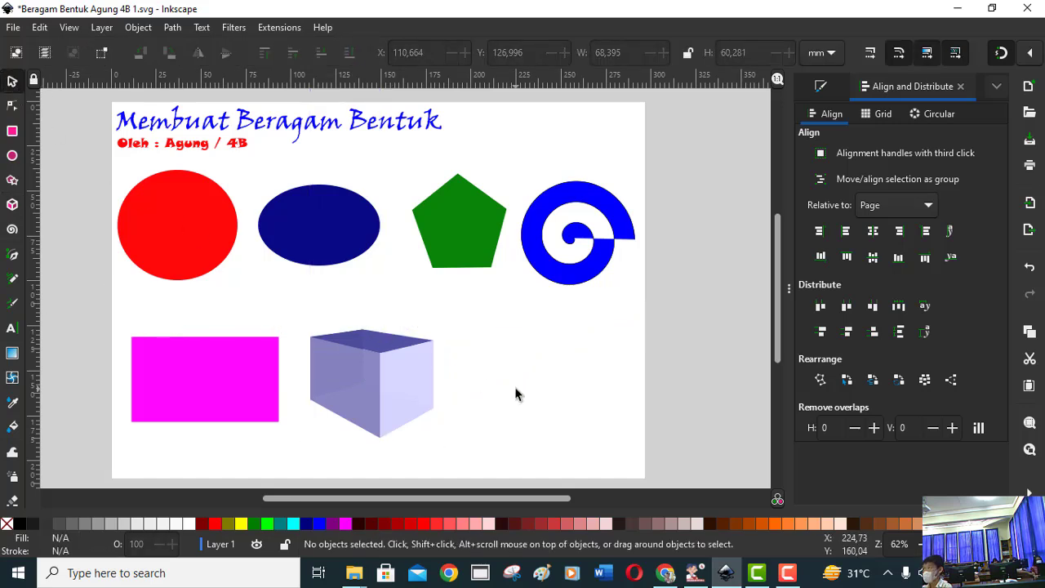
Glance at the e-book reference page and return to the Inkscape drawing with the 3D box
{"action": "key", "text": "alt+Tab"}
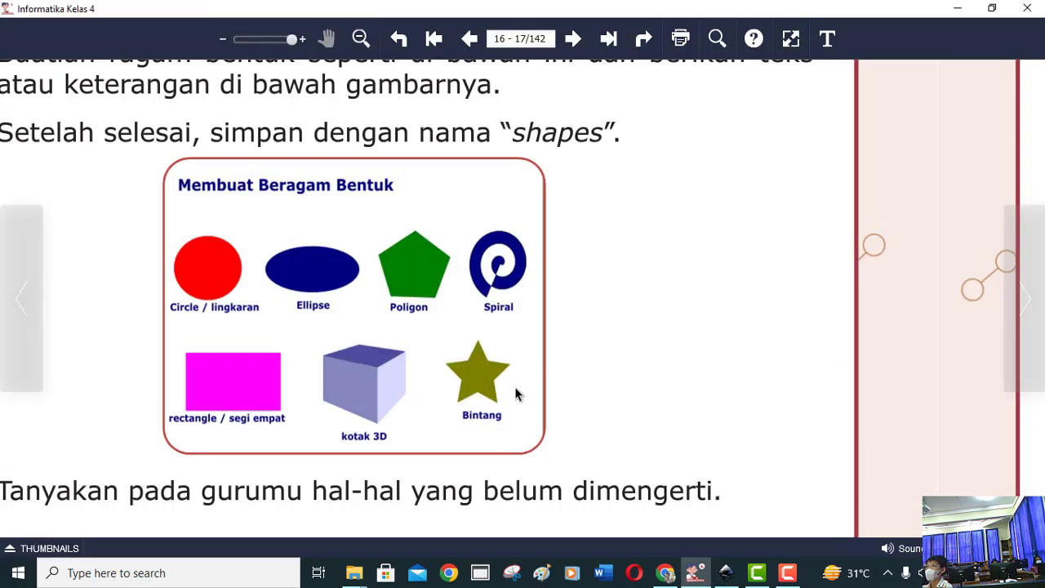
{"action": "key", "text": "alt+Tab"}
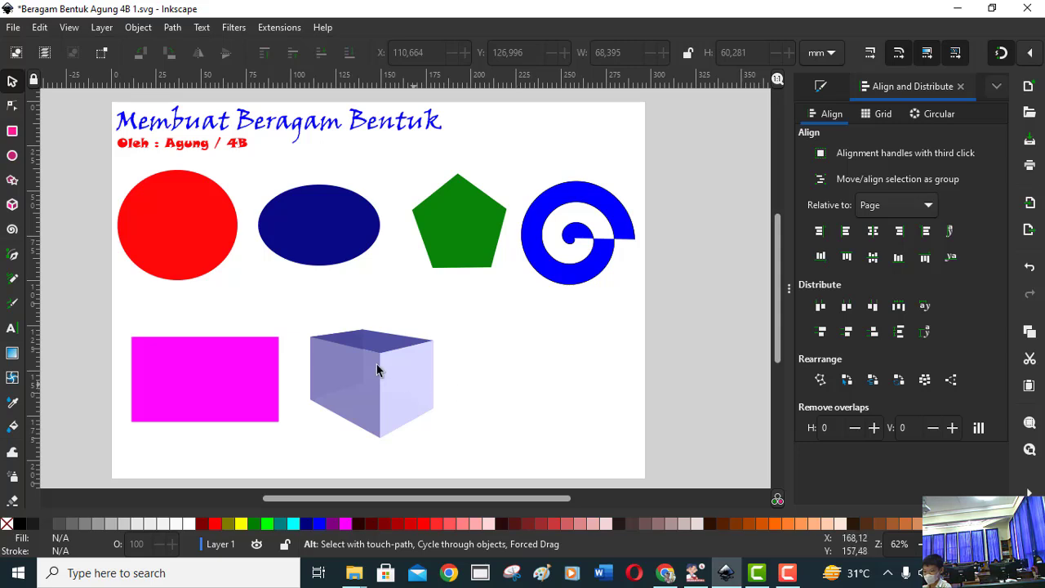
Draw an olive five-pointed star to the right of the 3D box
{"action": "left_click", "coordinate": [12, 183]}
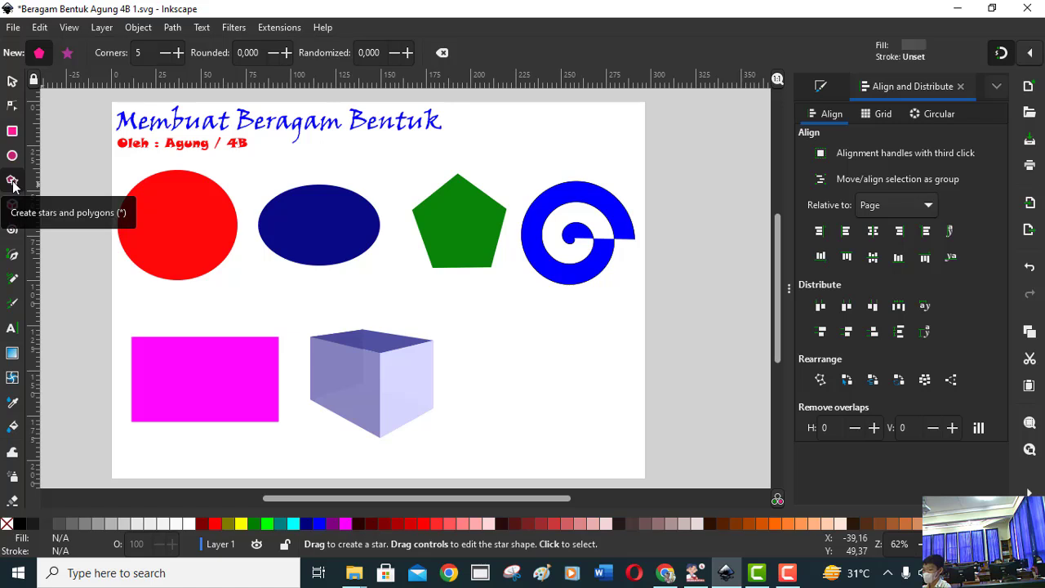
{"action": "left_click", "coordinate": [68, 54]}
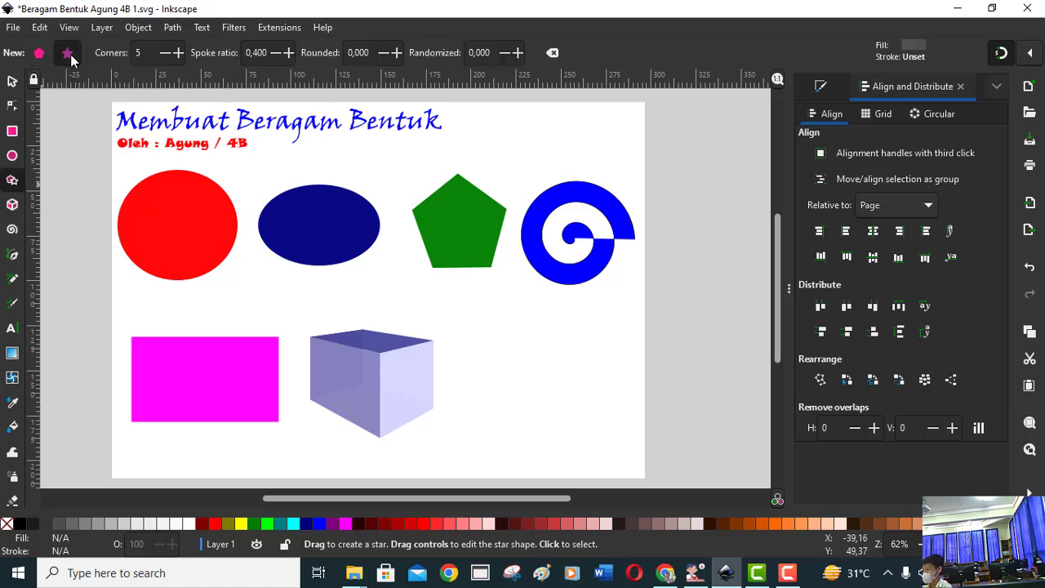
{"action": "left_click", "coordinate": [695, 573]}
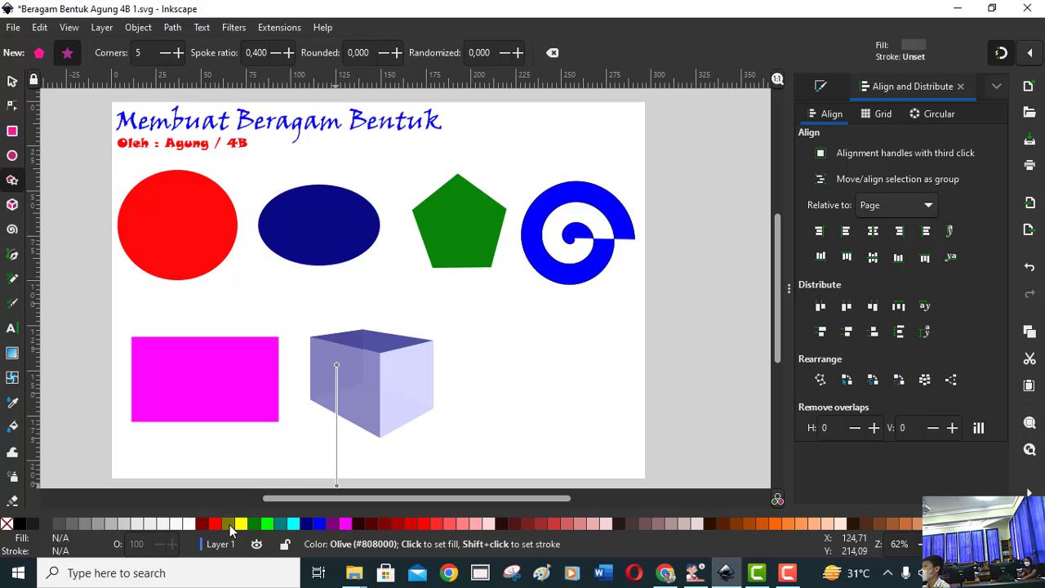
{"action": "left_click", "coordinate": [230, 526]}
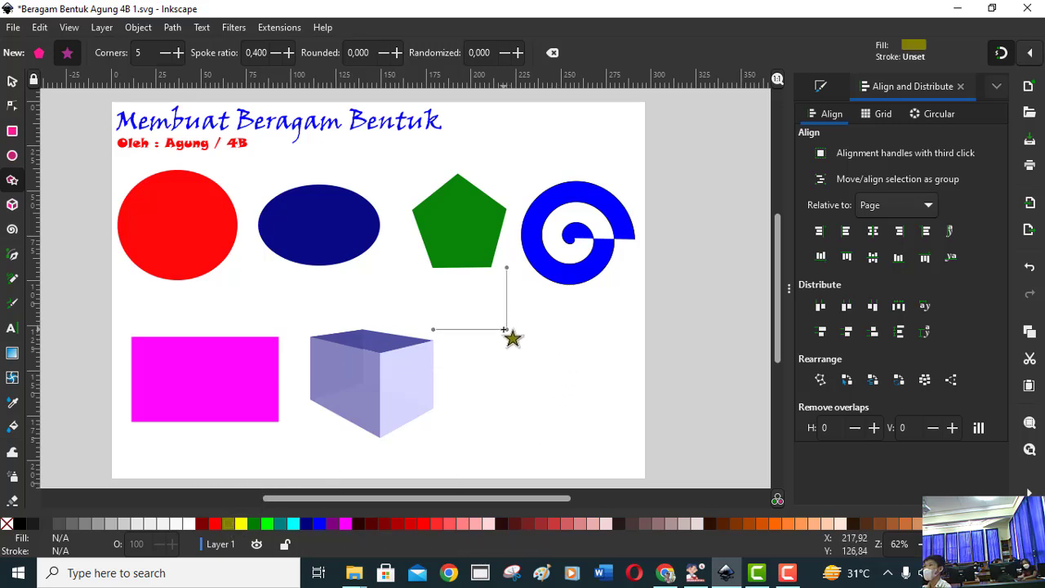
{"action": "mouse_move", "coordinate": [433, 353]}
{"action": "left_mouse_down"}
{"action": "mouse_move", "coordinate": [530, 355]}
{"action": "mouse_move", "coordinate": [568, 390]}
{"action": "left_mouse_up"}
{"action": "key", "text": "s"}
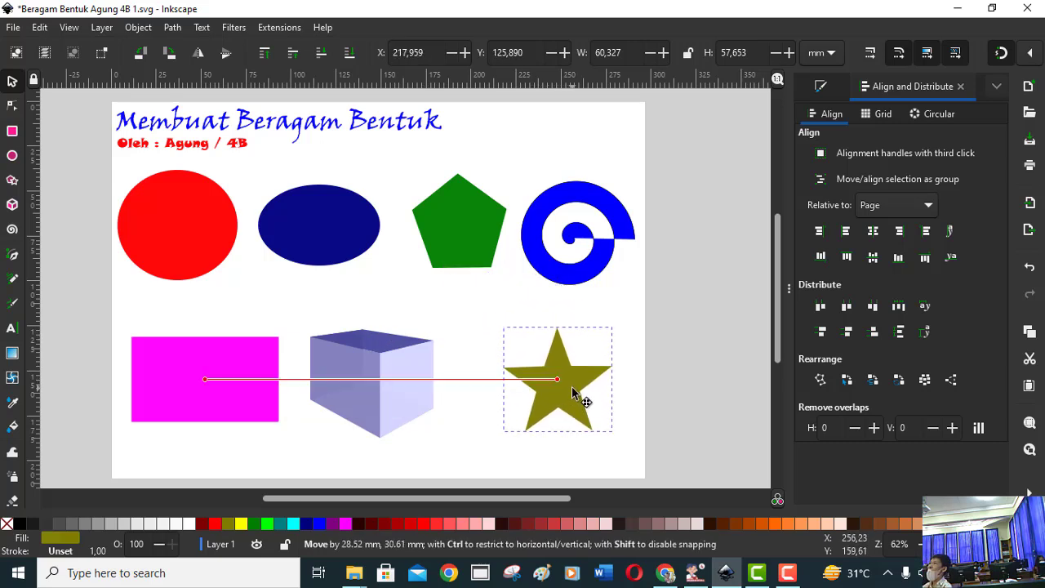
Nudge the star into place, show its shape handles, and compare with the e-book reference
{"action": "left_click_drag", "start_coordinate": [567, 390], "coordinate": [549, 387]}
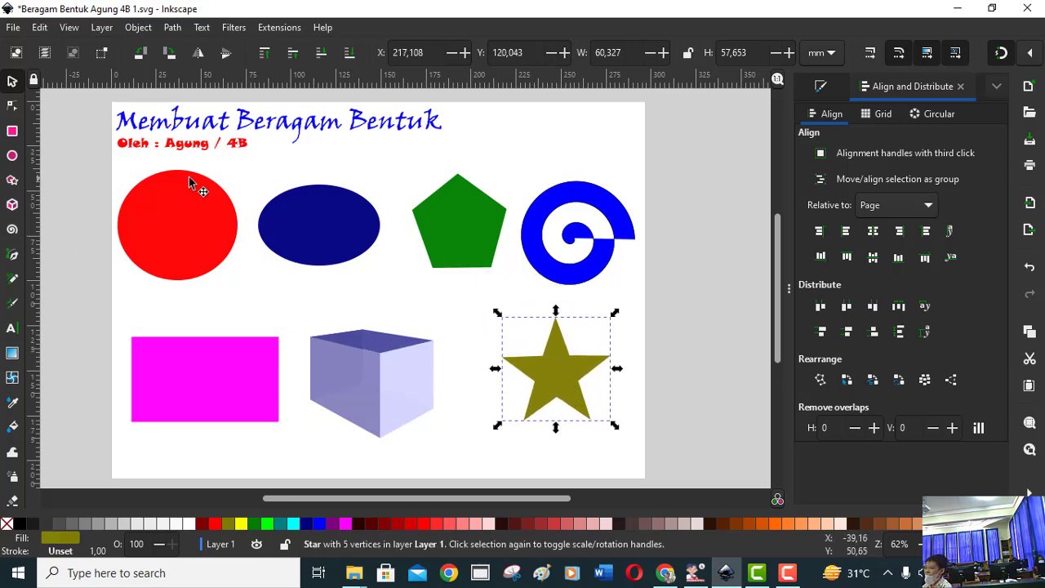
{"action": "left_click", "coordinate": [12, 182]}
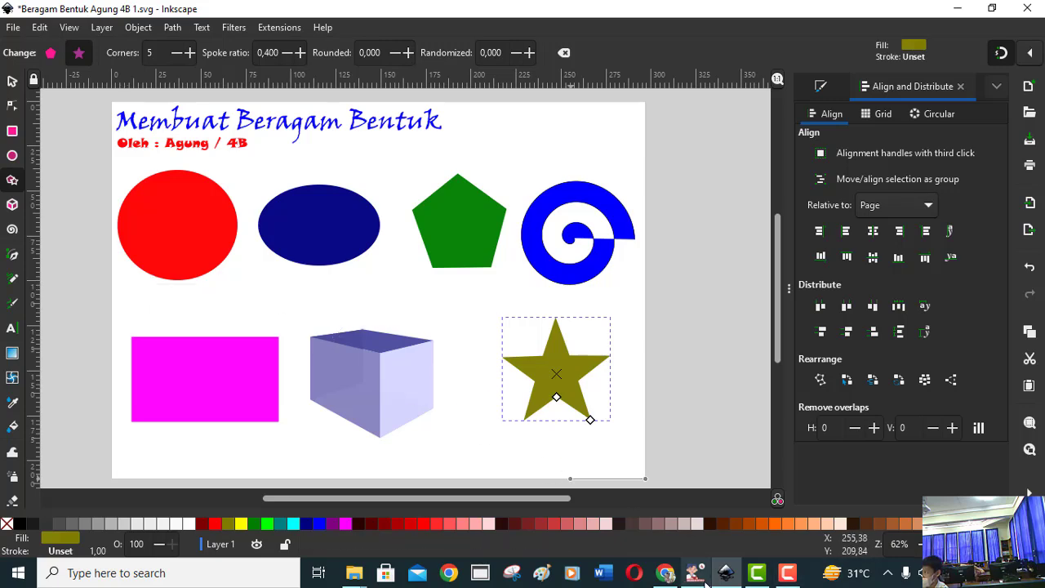
{"action": "key", "text": "alt+Tab"}
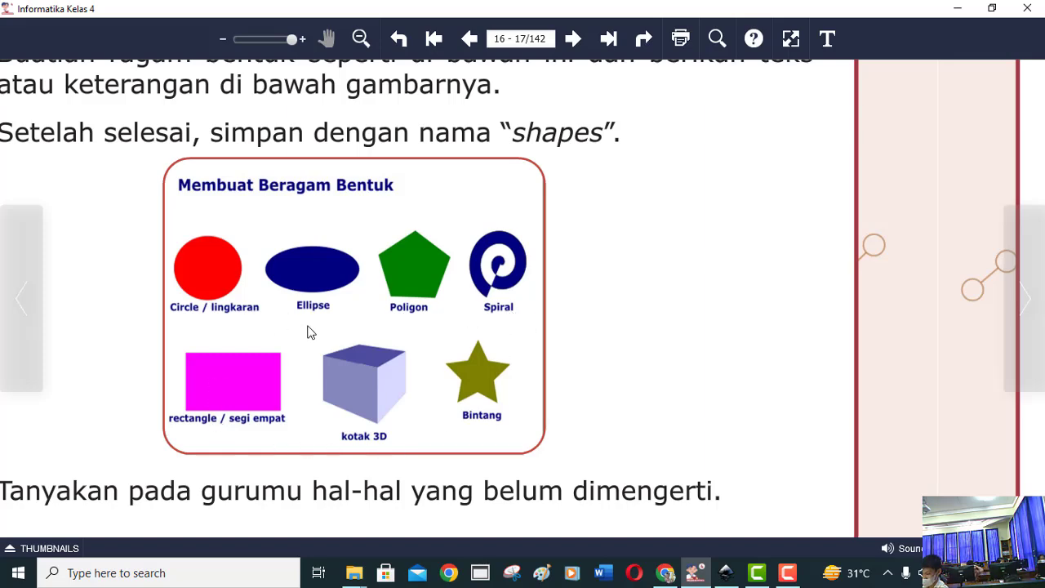
{"action": "key", "text": "alt+Tab"}
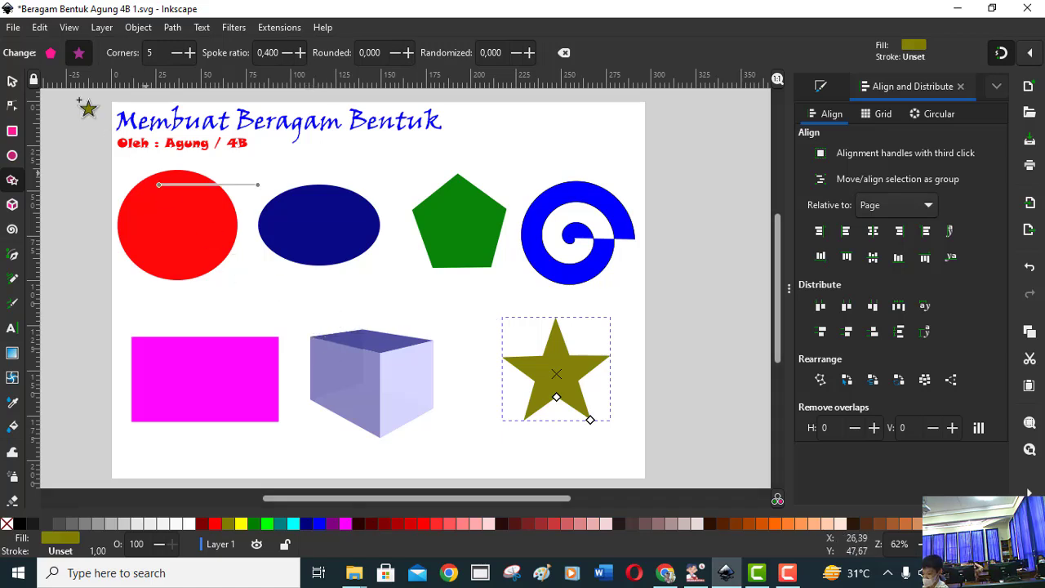
Save the drawing to its KELAS 4B file and close Inkscape
{"action": "left_click", "coordinate": [12, 81]}
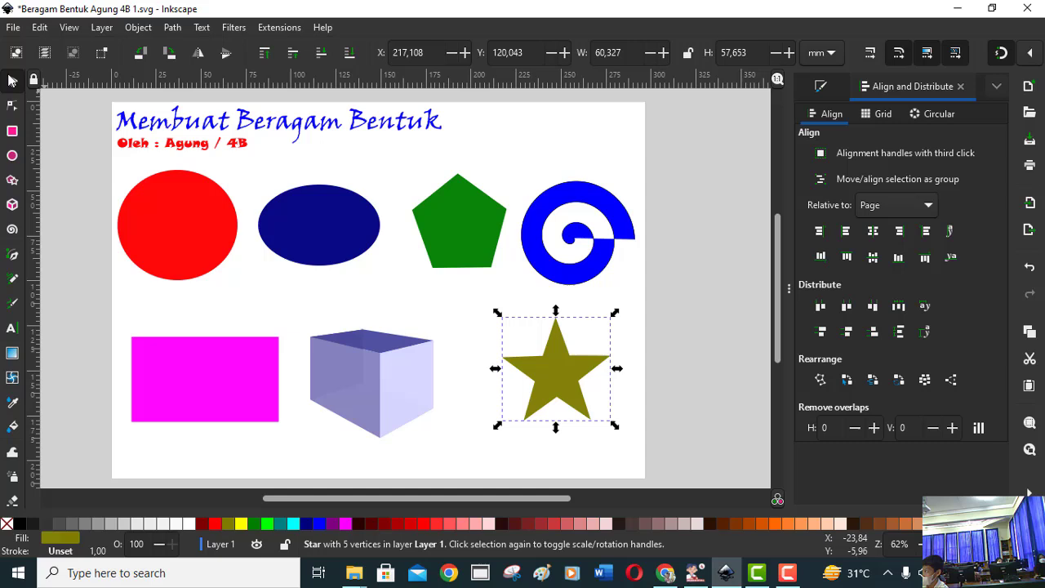
{"action": "left_click", "coordinate": [17, 29]}
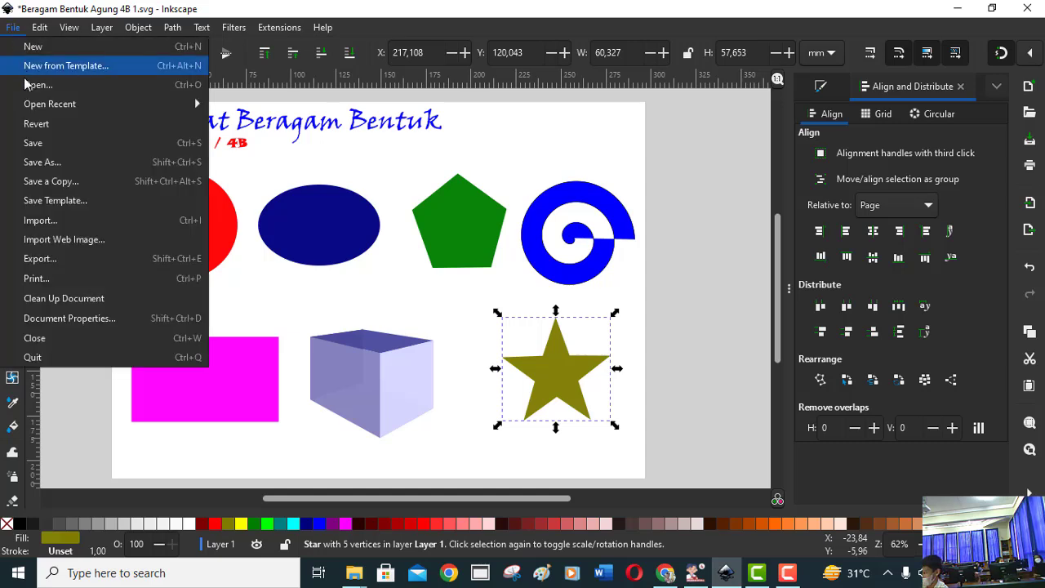
{"action": "left_click", "coordinate": [44, 147]}
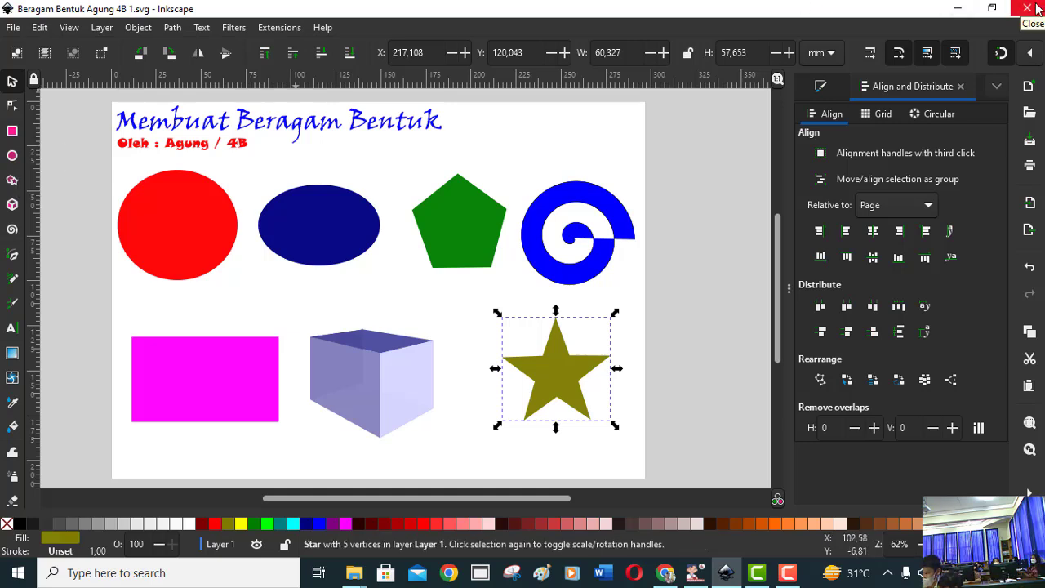
{"action": "left_click", "coordinate": [1027, 8]}
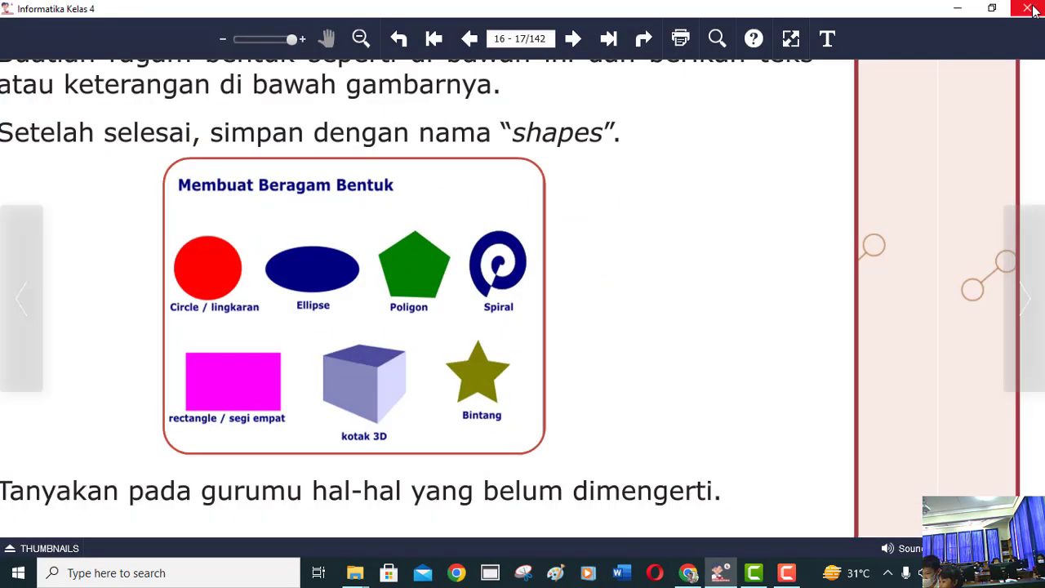